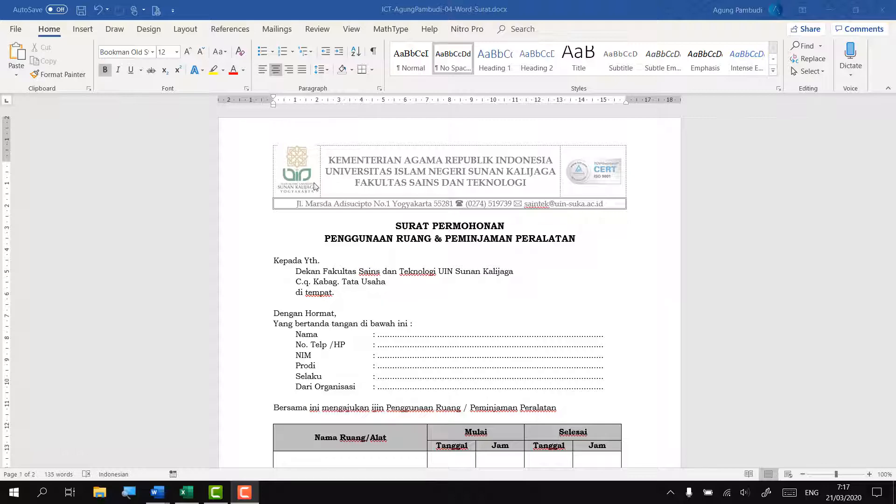
# Step: Examine the reference letter's letterhead, title, applicant fields, room and equipment table, signature block and NB note
pyautogui.click(362, 170)
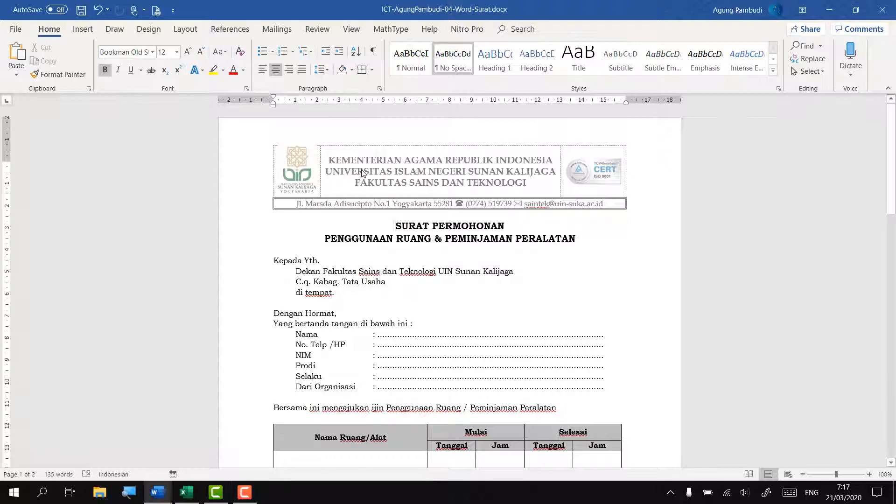
pyautogui.doubleClick(372, 179)
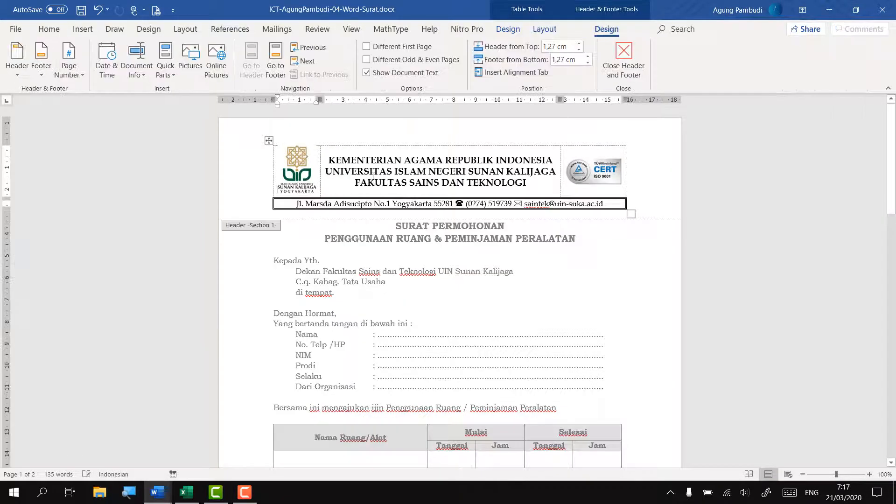
pyautogui.scroll(6, 576, 222)
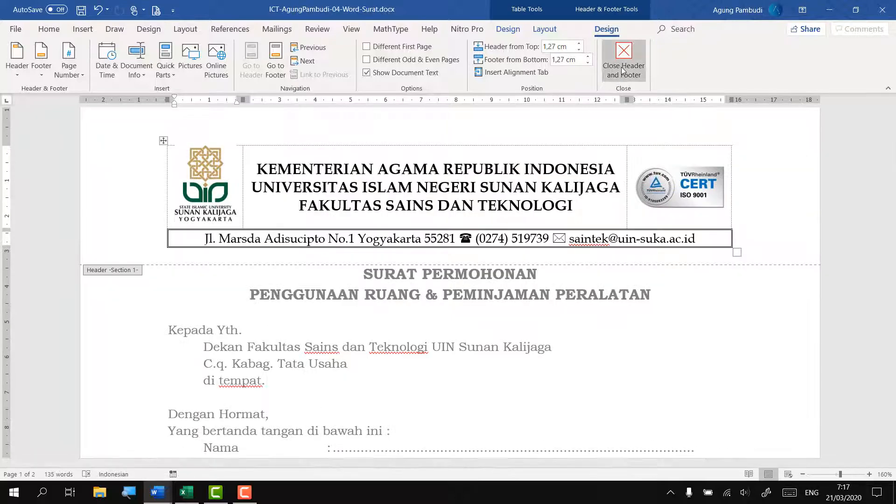
pyautogui.click(621, 67)
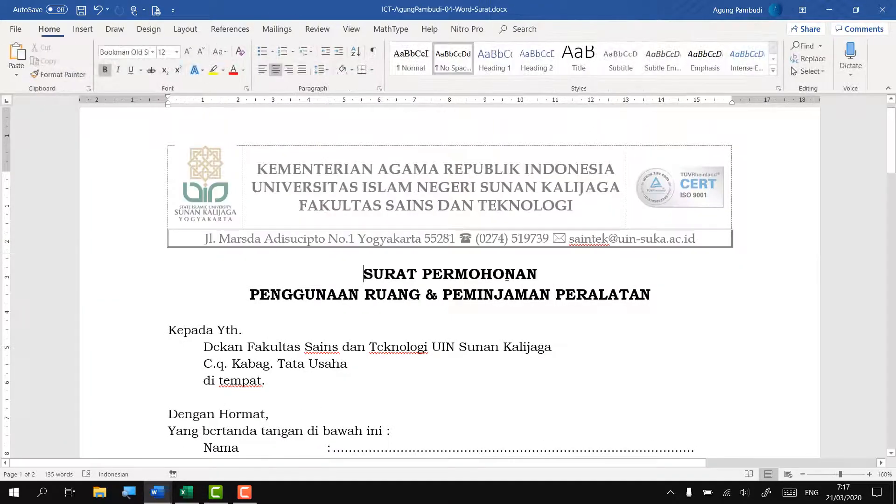
pyautogui.scroll(-1, 506, 277)
pyautogui.scroll(-10, 507, 277)
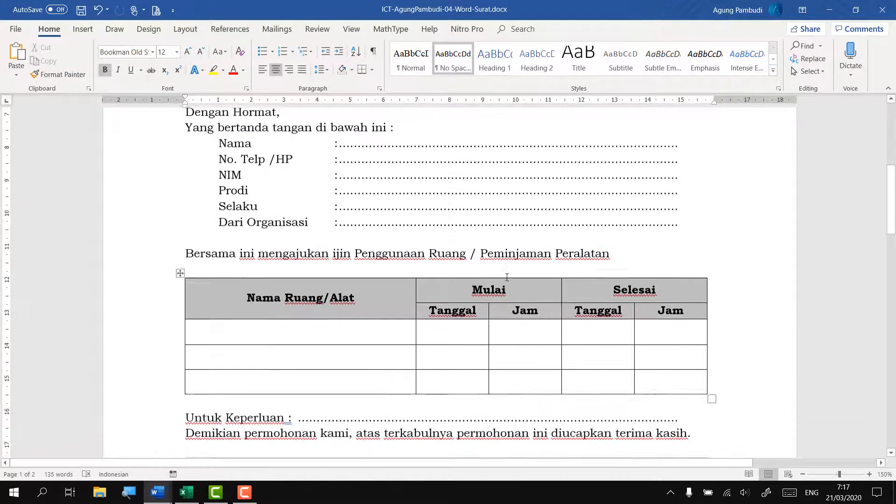
pyautogui.scroll(-3, 507, 277)
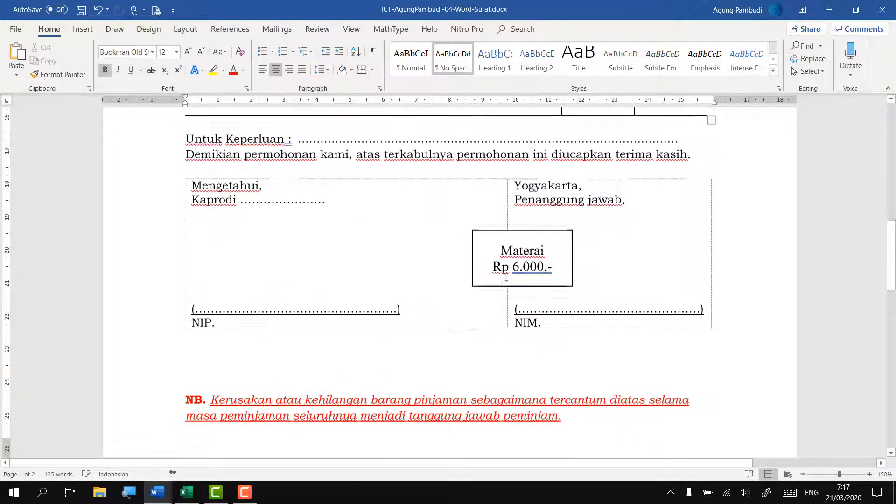
pyautogui.scroll(3, 507, 277)
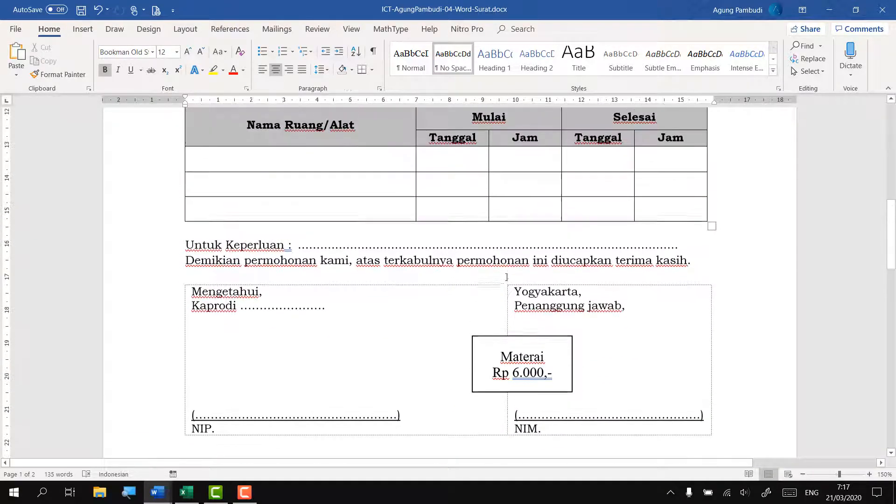
pyautogui.scroll(12, 507, 277)
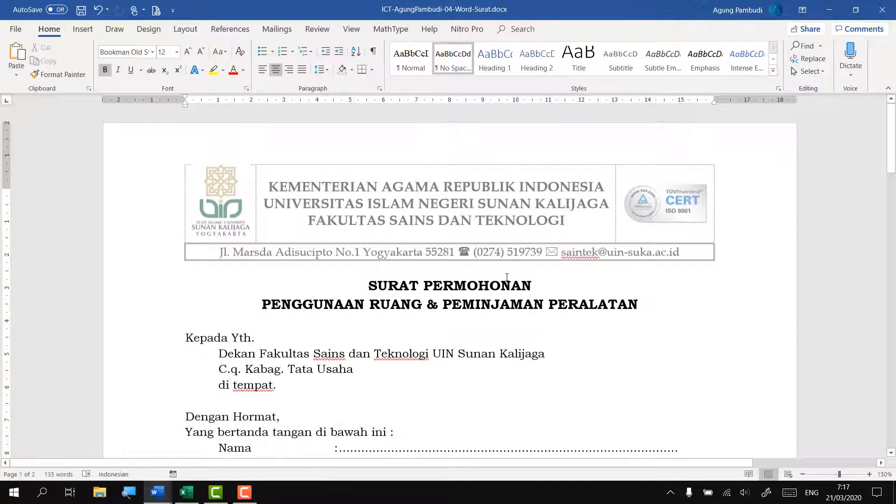
pyautogui.keyDown('ctrl'); pyautogui.scroll(-3, 507, 277); pyautogui.keyUp('ctrl')
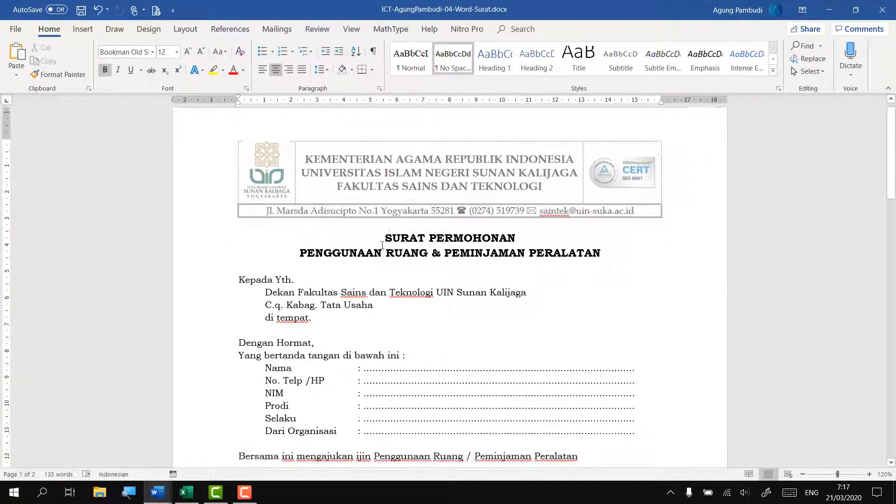
pyautogui.scroll(-2, 382, 244)
pyautogui.moveTo(367, 146); pyautogui.dragTo(634, 364)
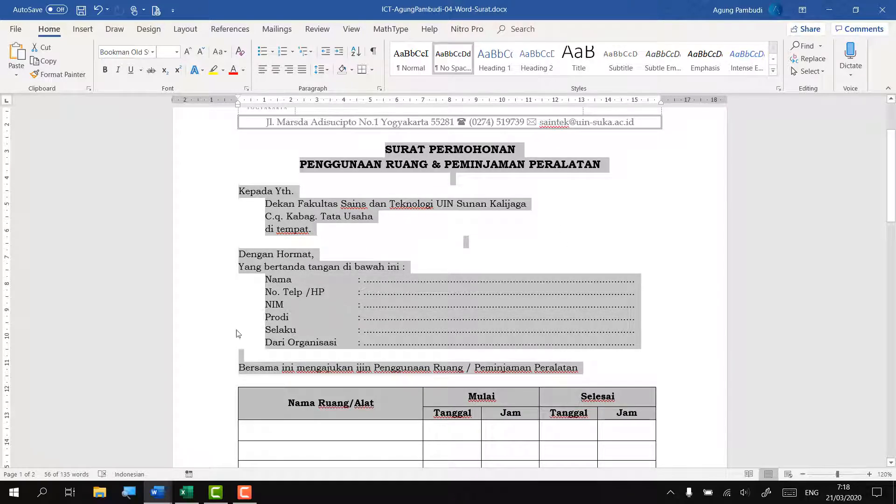
# Step: Switch to the Document1 window and look over its unformatted letter text below the letterhead
pyautogui.moveTo(160, 498)
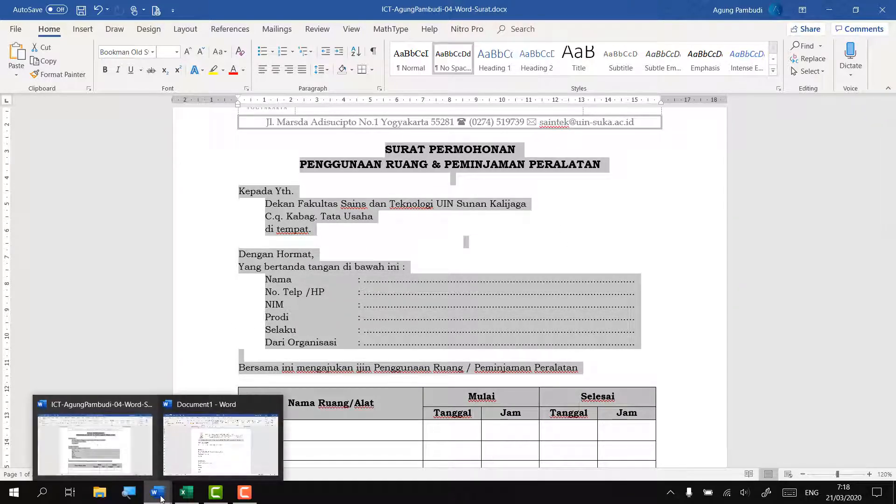
pyautogui.click(234, 444)
pyautogui.scroll(-3, 398, 349)
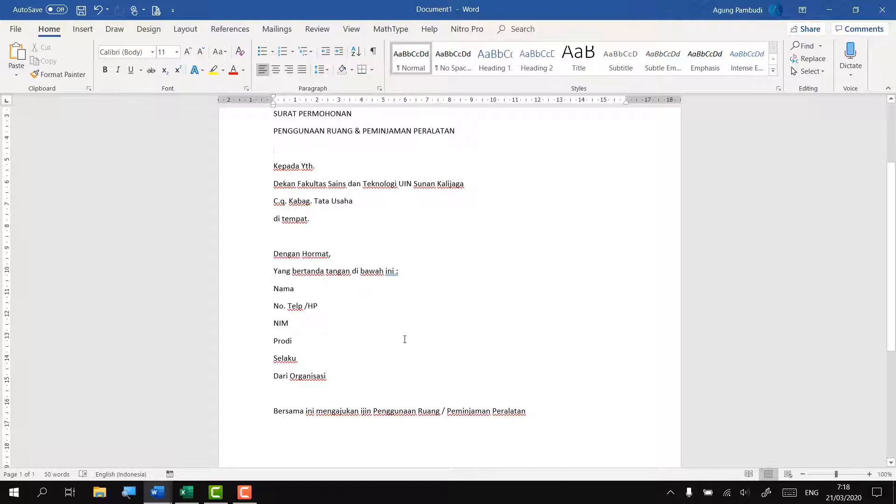
pyautogui.scroll(1, 405, 340)
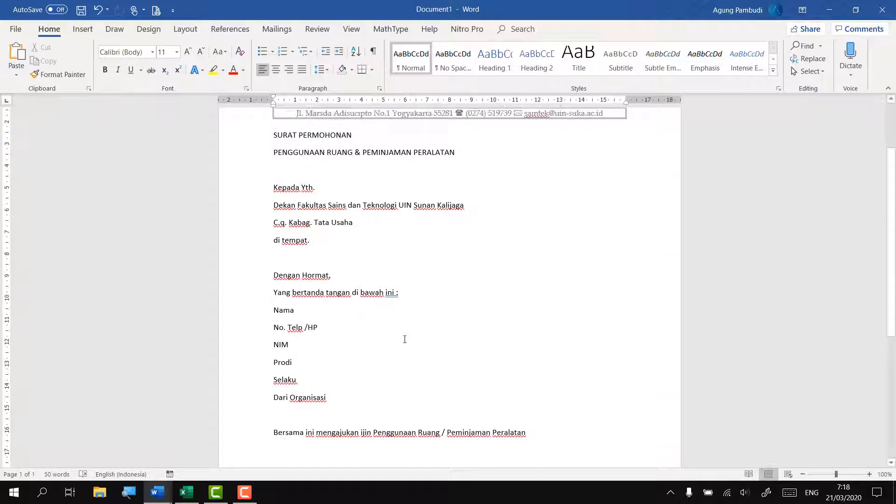
pyautogui.scroll(2, 405, 339)
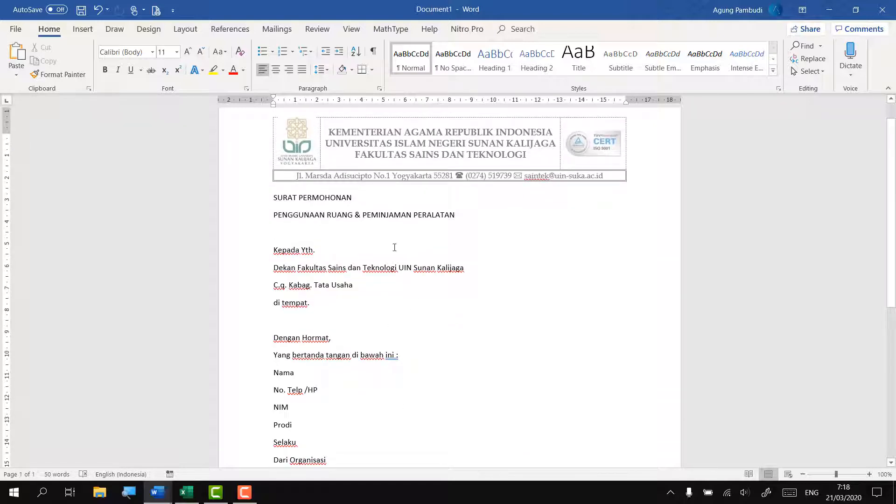
pyautogui.keyDown('ctrl'); pyautogui.scroll(5, 323, 264); pyautogui.keyUp('ctrl')
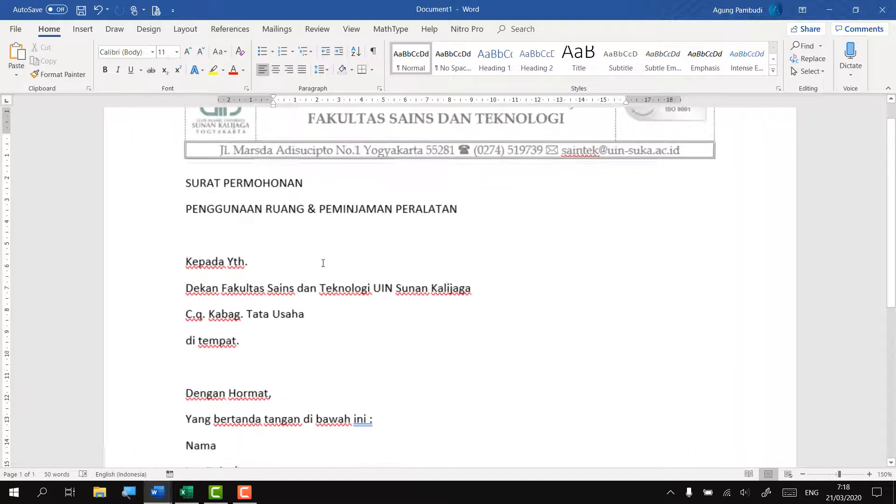
pyautogui.click(213, 192)
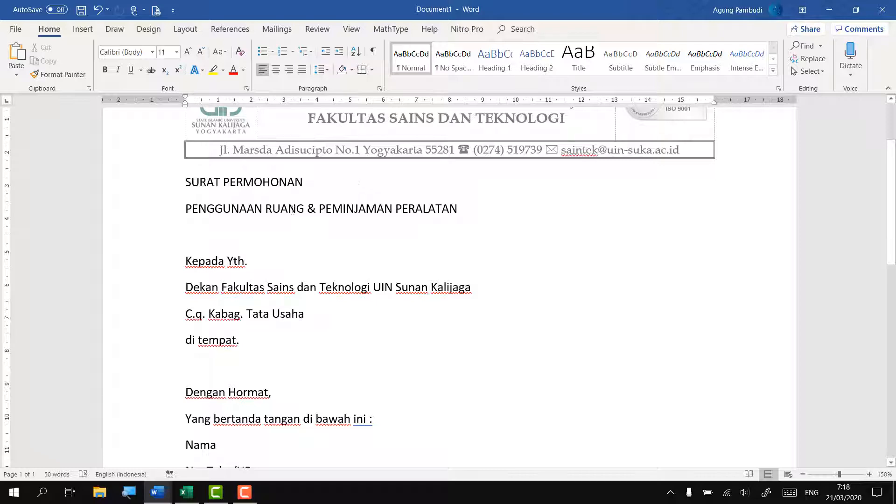
pyautogui.keyDown('ctrl'); pyautogui.scroll(6, 183, 185); pyautogui.keyUp('ctrl')
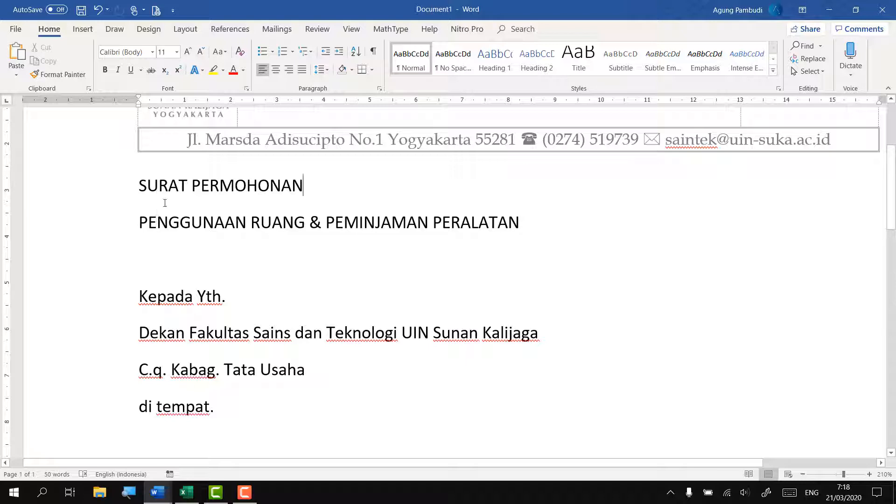
pyautogui.moveTo(157, 200); pyautogui.dragTo(261, 215)
pyautogui.click(166, 188)
pyautogui.tripleClick(159, 185)
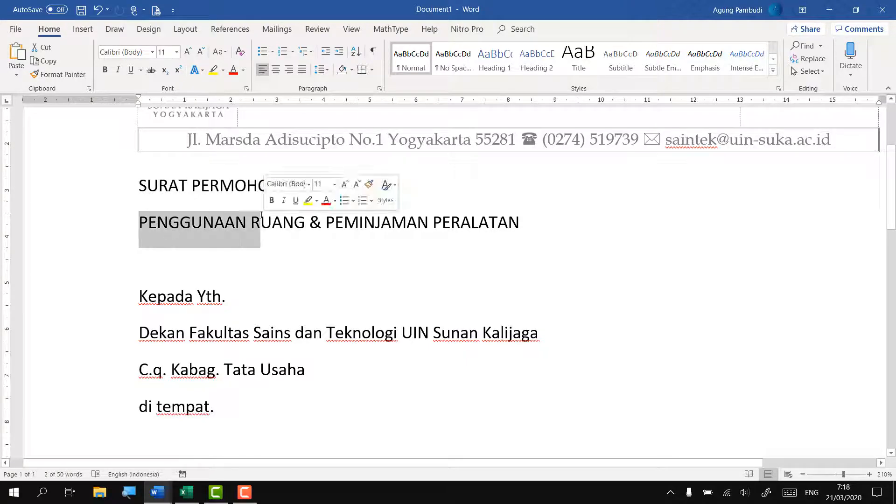
pyautogui.moveTo(193, 183); pyautogui.dragTo(265, 186)
pyautogui.moveTo(140, 223); pyautogui.dragTo(276, 224)
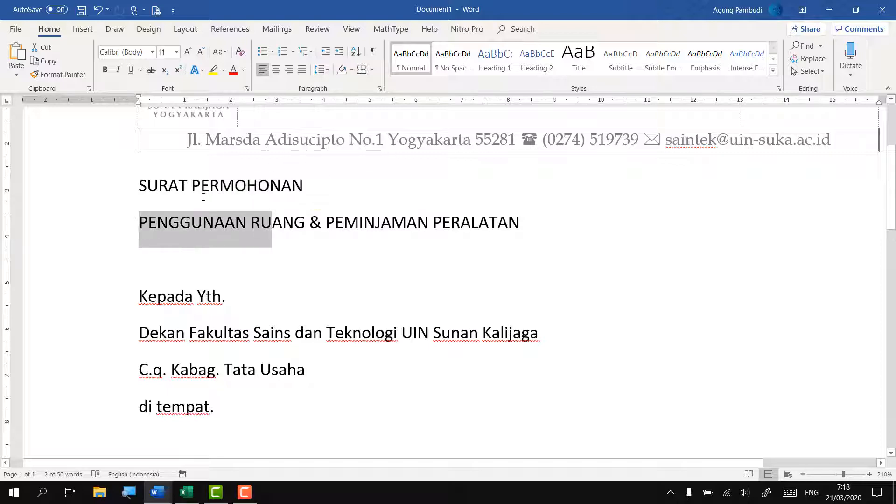
pyautogui.moveTo(202, 189); pyautogui.dragTo(271, 187)
pyautogui.click(224, 222)
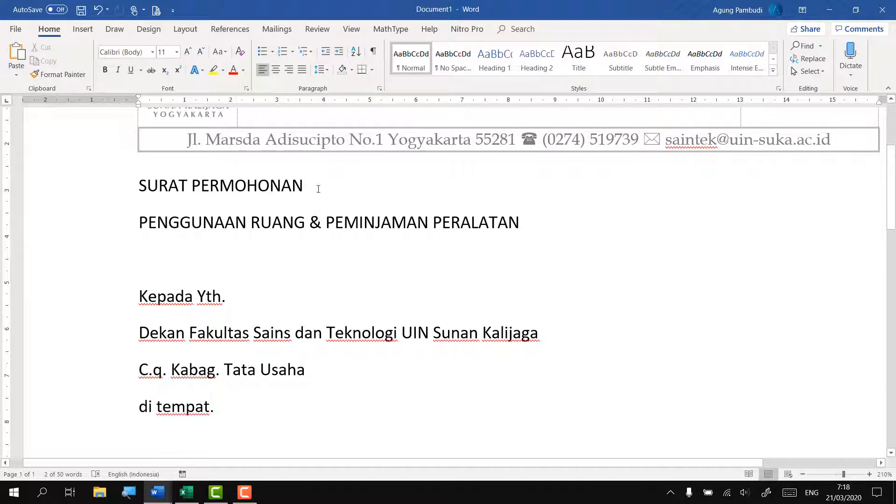
pyautogui.click(318, 189)
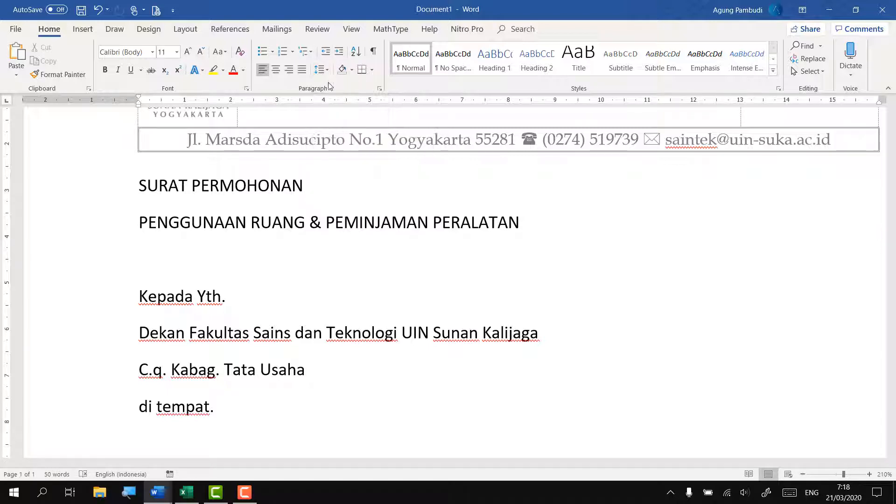
pyautogui.click(321, 70)
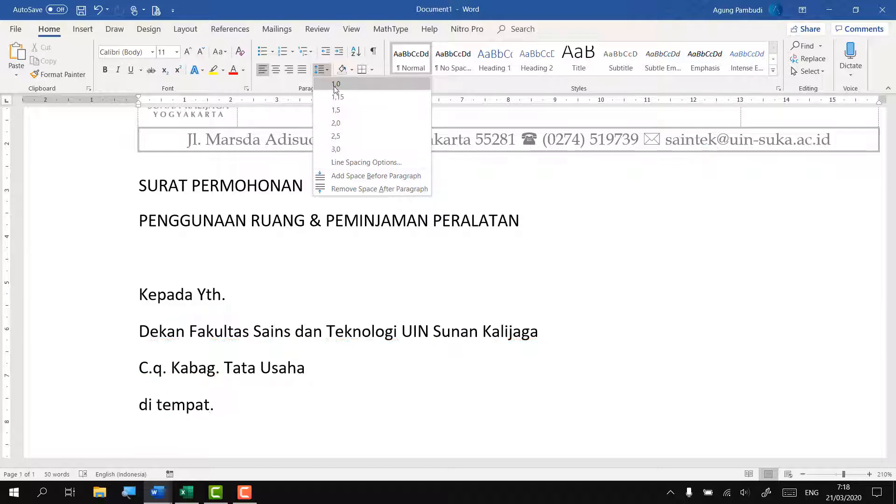
pyautogui.click(255, 204)
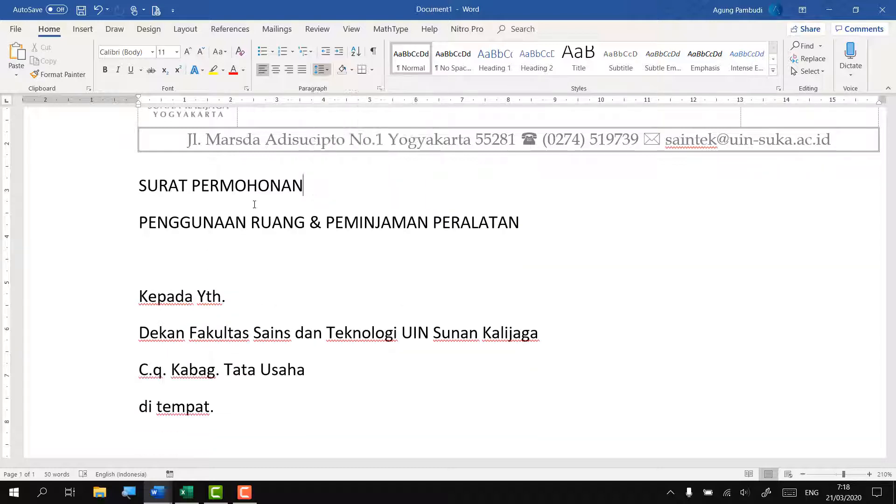
# Step: Examine the paragraph spacing of the letter text from the SURAT PERMOHONAN title down to the Bersama ini line
pyautogui.scroll(-6, 331, 198)
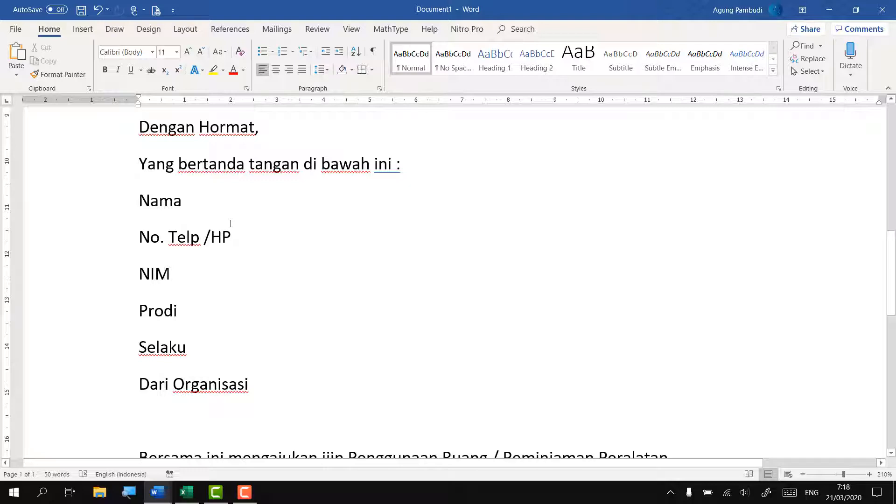
pyautogui.scroll(1, 232, 222)
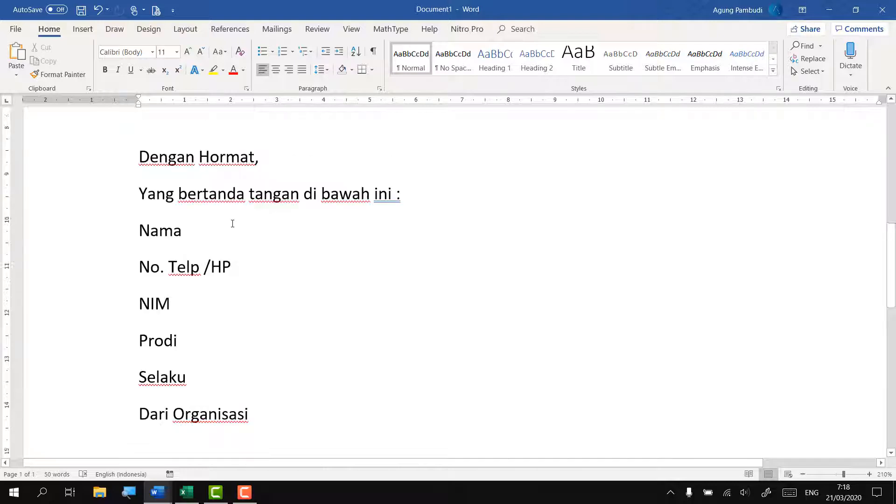
pyautogui.scroll(-5, 236, 236)
pyautogui.scroll(5, 215, 243)
pyautogui.scroll(8, 211, 234)
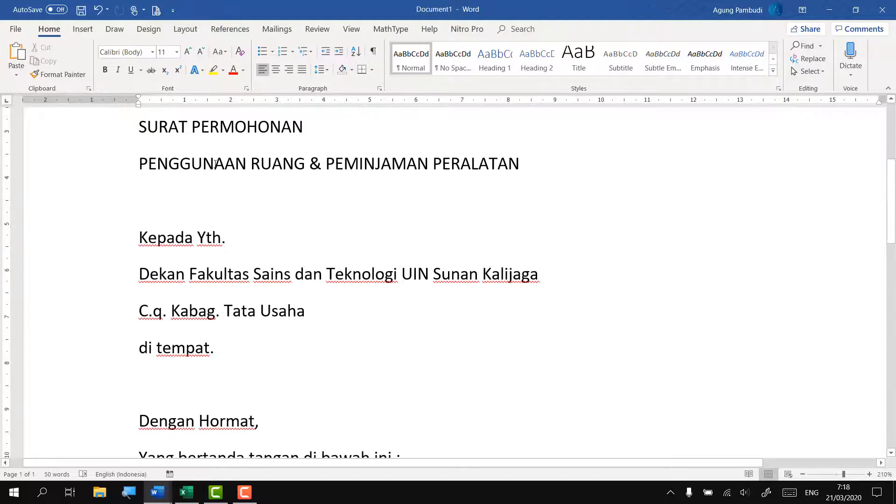
pyautogui.scroll(-2, 260, 288)
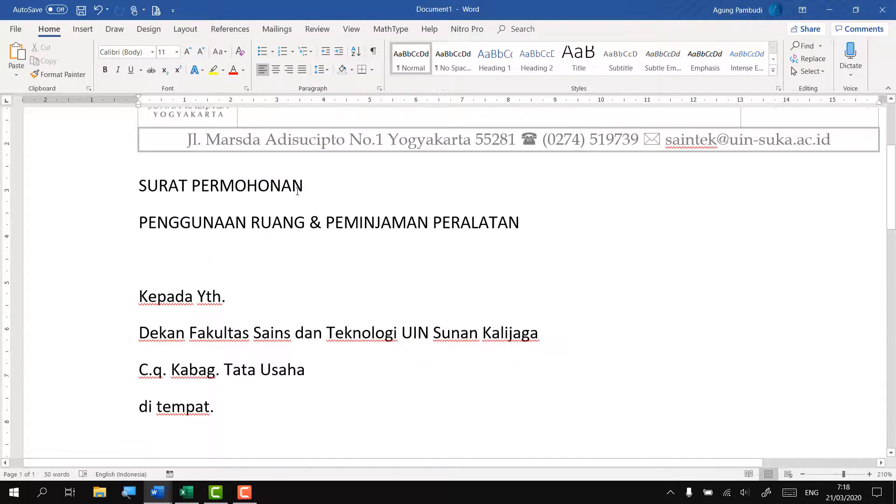
pyautogui.scroll(-8, 254, 192)
pyautogui.scroll(6, 280, 274)
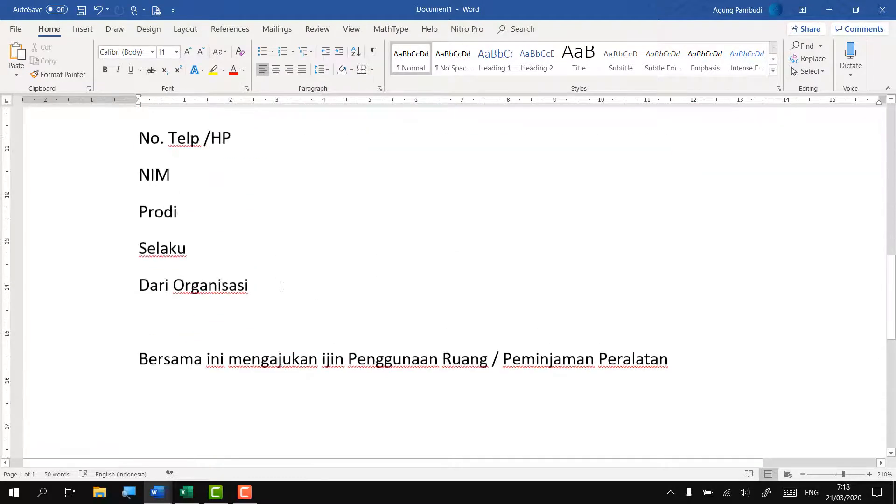
pyautogui.scroll(5, 283, 288)
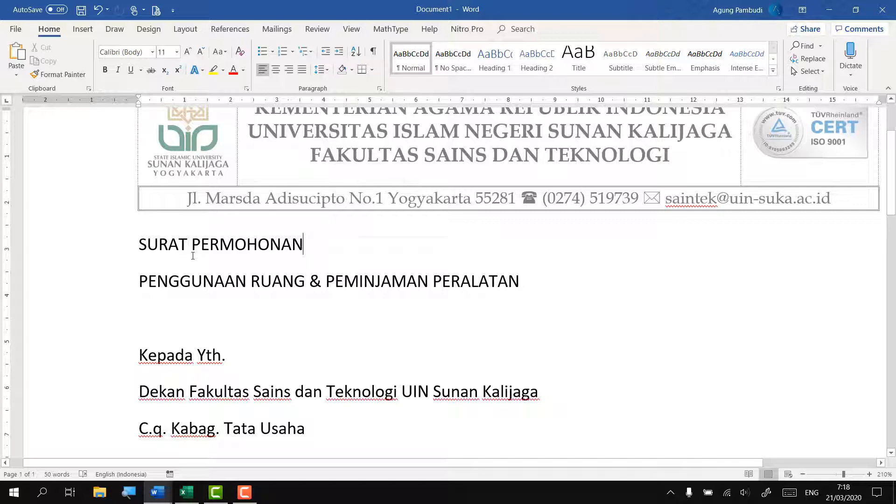
# Step: Remove the space after every paragraph of the letter, from the SURAT PERMOHONAN title to the Bersama ini line
pyautogui.keyDown('ctrl'); pyautogui.scroll(-3, 328, 258); pyautogui.keyUp('ctrl')
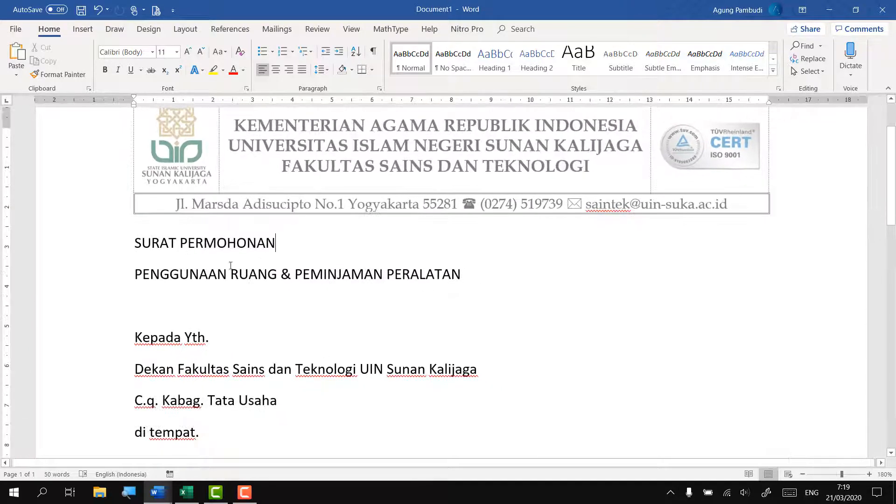
pyautogui.moveTo(138, 240); pyautogui.dragTo(651, 371)
pyautogui.scroll(-6, 400, 392)
pyautogui.scroll(-3, 399, 378)
pyautogui.scroll(7, 393, 373)
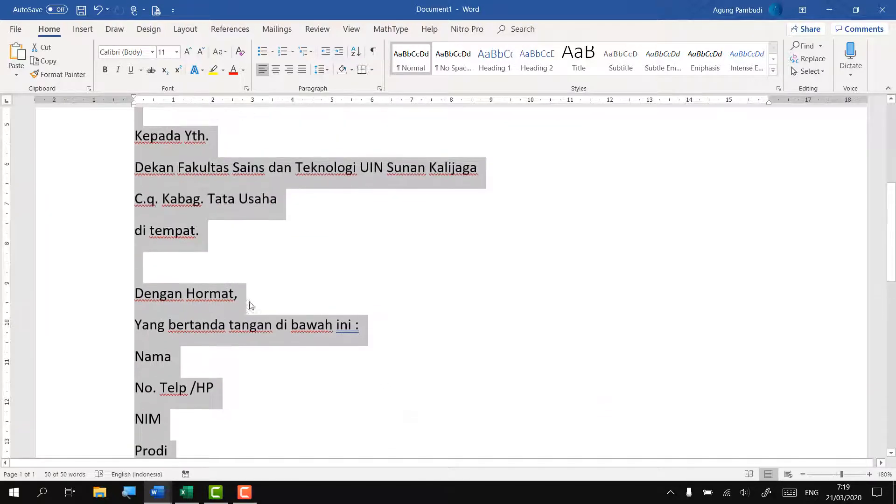
pyautogui.scroll(2, 251, 280)
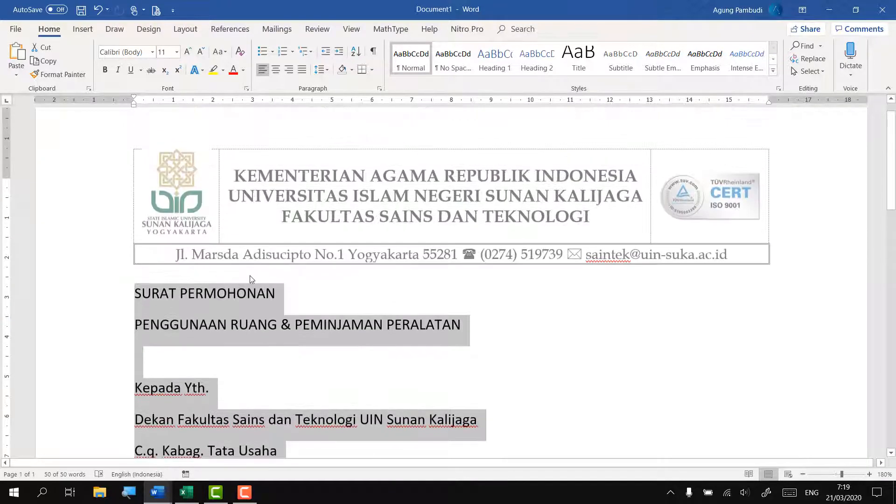
pyautogui.scroll(-10, 251, 279)
pyautogui.scroll(1, 278, 309)
pyautogui.scroll(7, 279, 309)
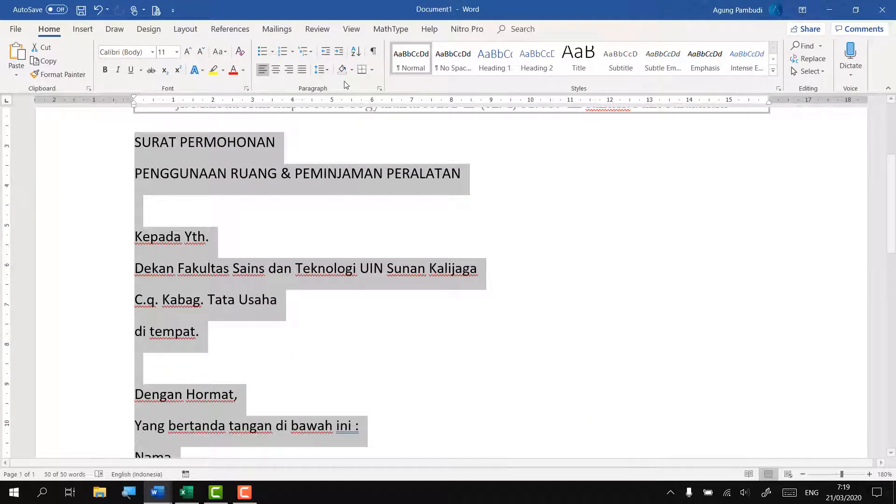
pyautogui.click(329, 71)
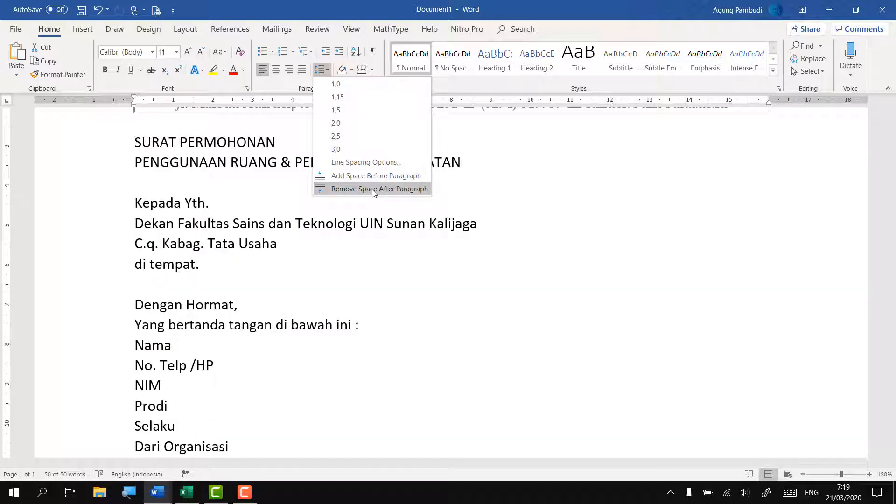
pyautogui.click(371, 190)
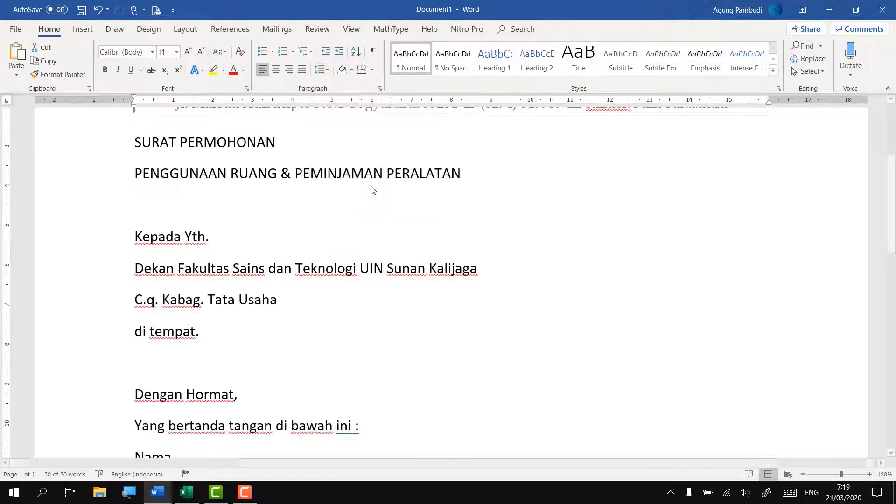
# Step: Check the spacing of the whole letter text, from the SURAT PERMOHONAN title down to the Bersama ini line
pyautogui.scroll(-6, 360, 240)
pyautogui.scroll(6, 357, 253)
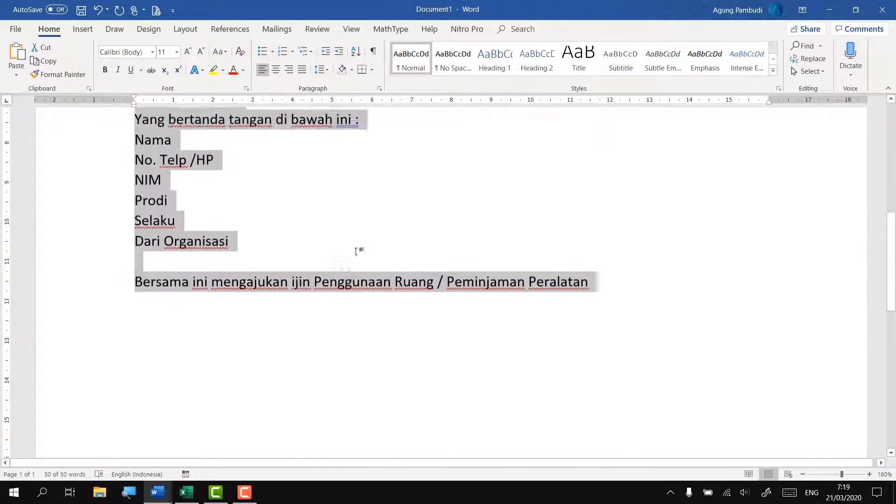
pyautogui.scroll(3, 356, 255)
pyautogui.scroll(-3, 355, 251)
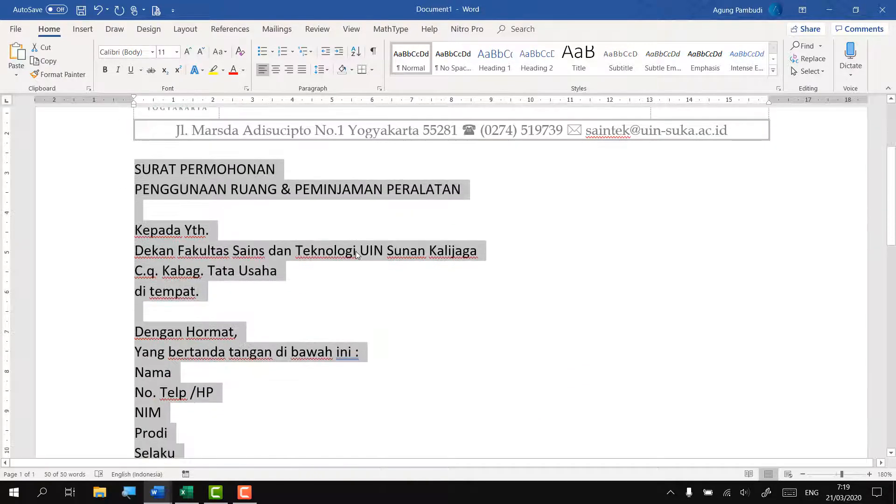
pyautogui.click(279, 174)
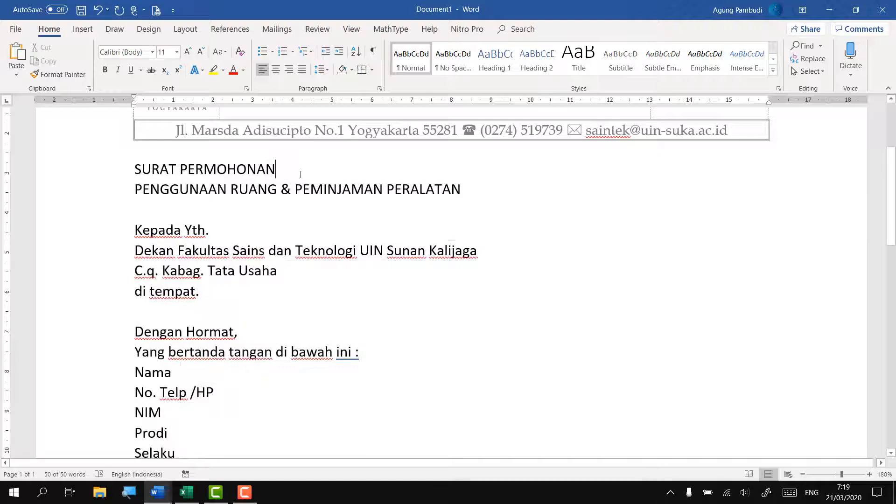
pyautogui.scroll(-4, 300, 175)
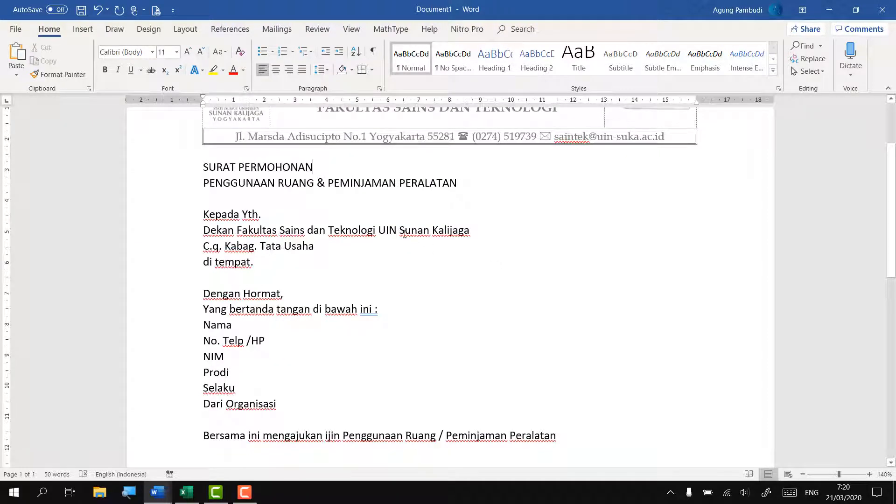
pyautogui.moveTo(202, 170); pyautogui.dragTo(557, 436)
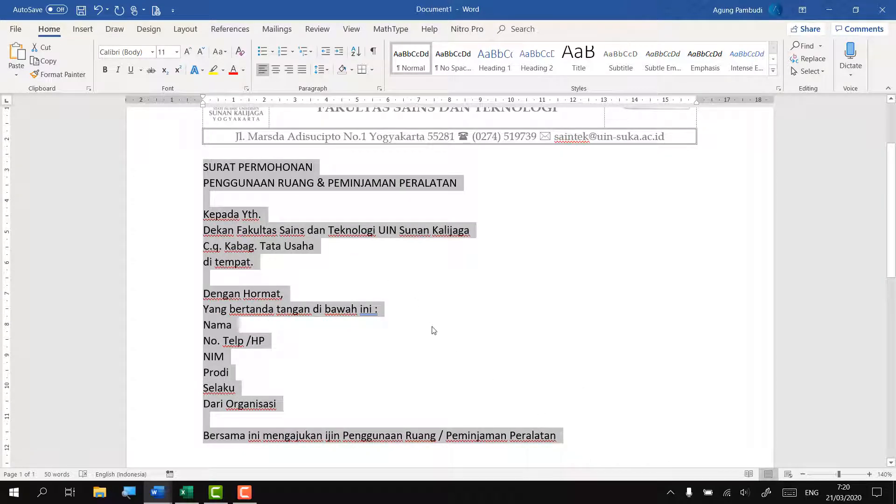
pyautogui.click(422, 345)
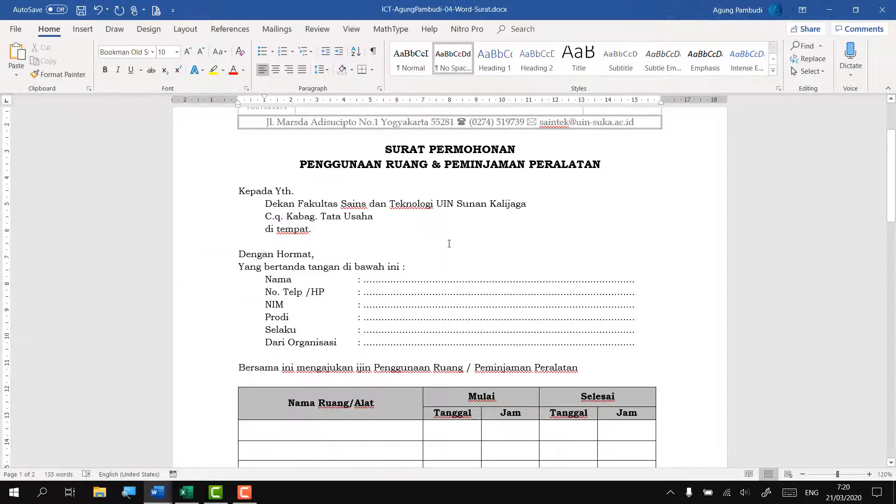
# Step: Examine the reference letter's indented address lines and the aligned colons and dotted lines of its applicant fields
pyautogui.scroll(-3, 452, 249)
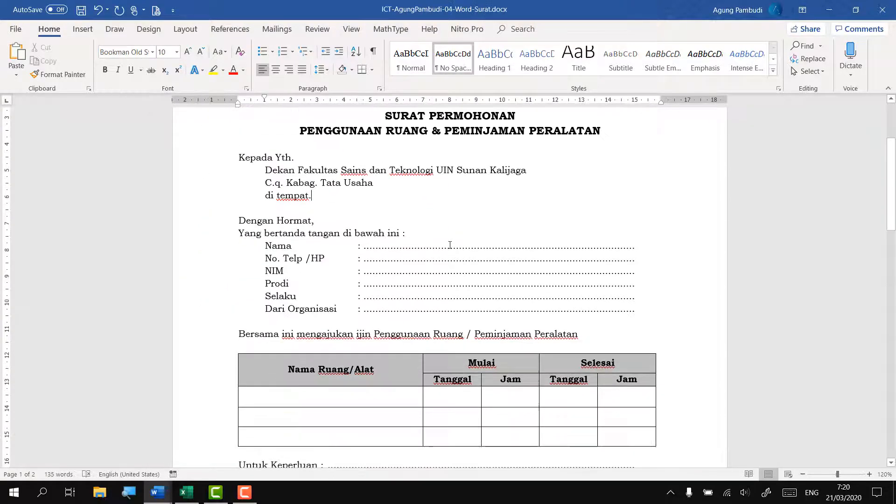
pyautogui.scroll(3, 445, 241)
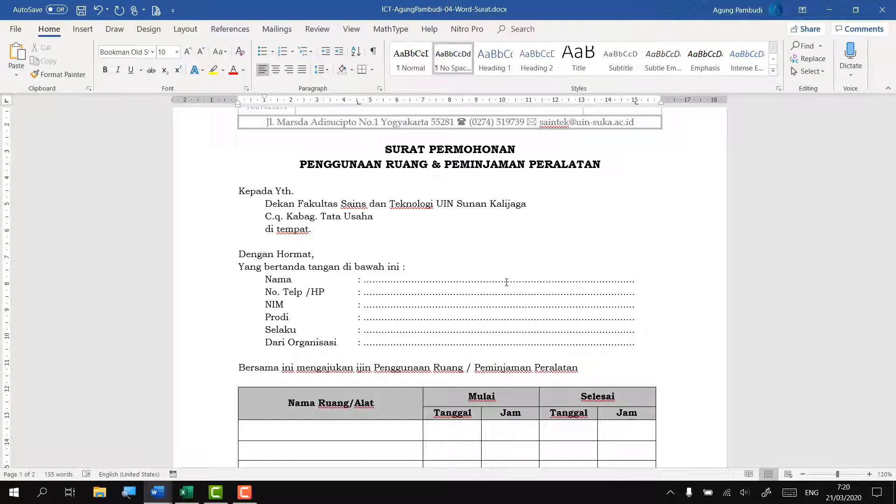
pyautogui.press('BackSpace')
pyautogui.press('Tab')
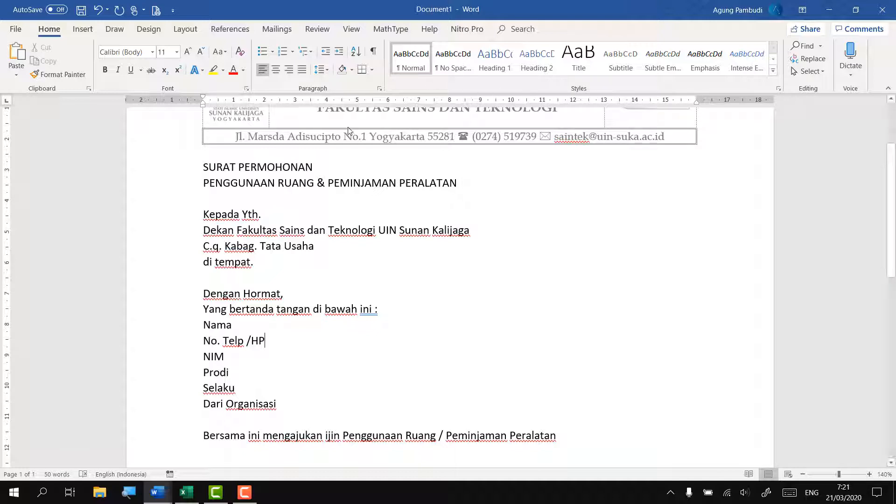
# Step: Return to Document1 and toggle the ruler's display off and back on
pyautogui.scroll(-3, 392, 192)
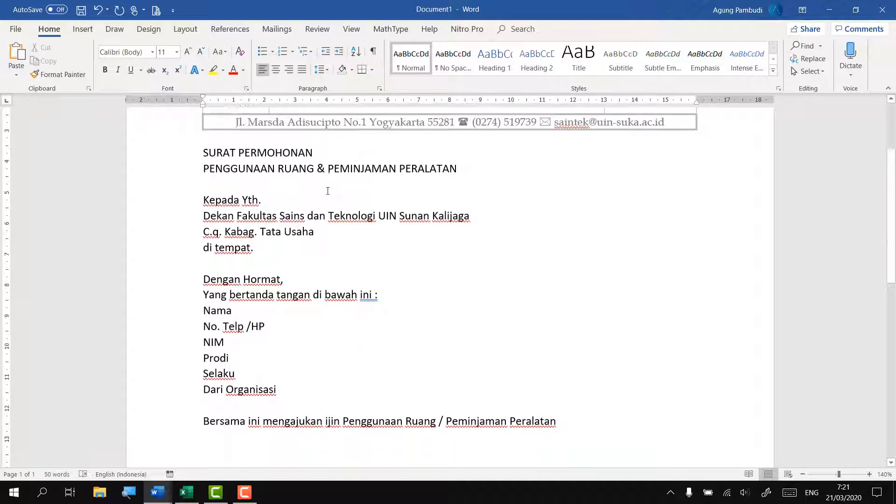
pyautogui.click(359, 34)
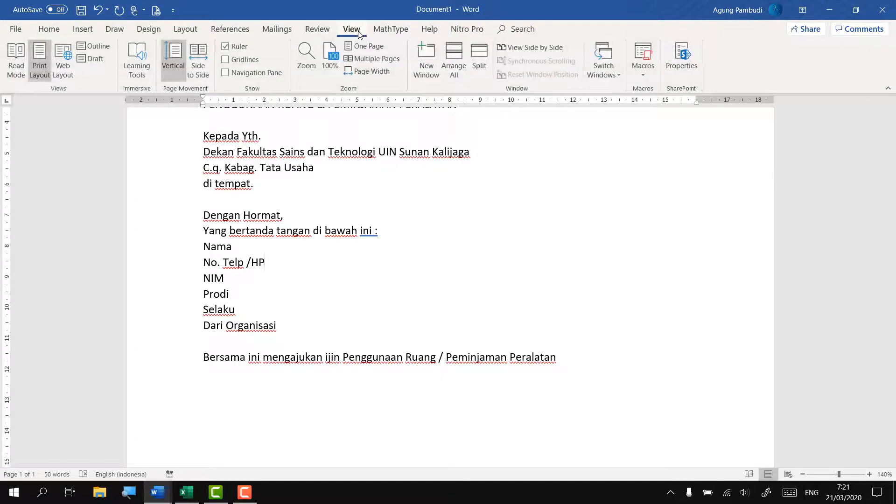
pyautogui.click(226, 47)
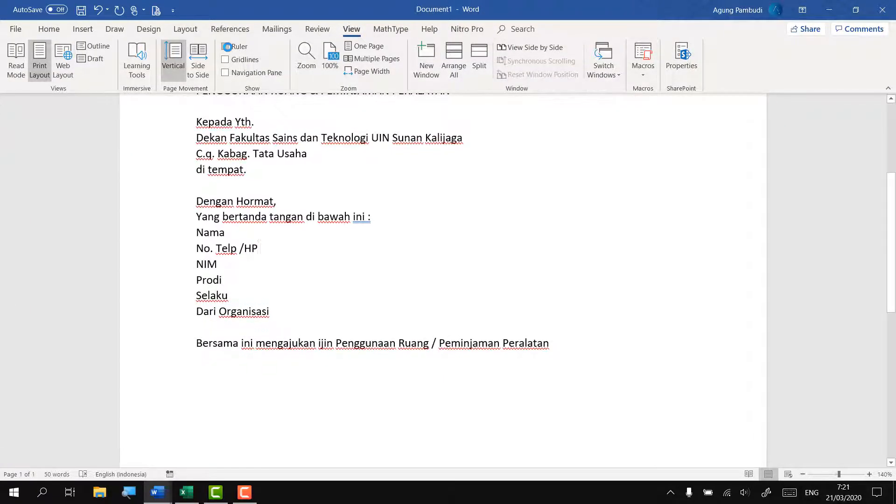
# Step: Magnify the screen to 200% to inspect the ruler's left and right indent markers, and return the magnification to 100%
pyautogui.press('super+plus')
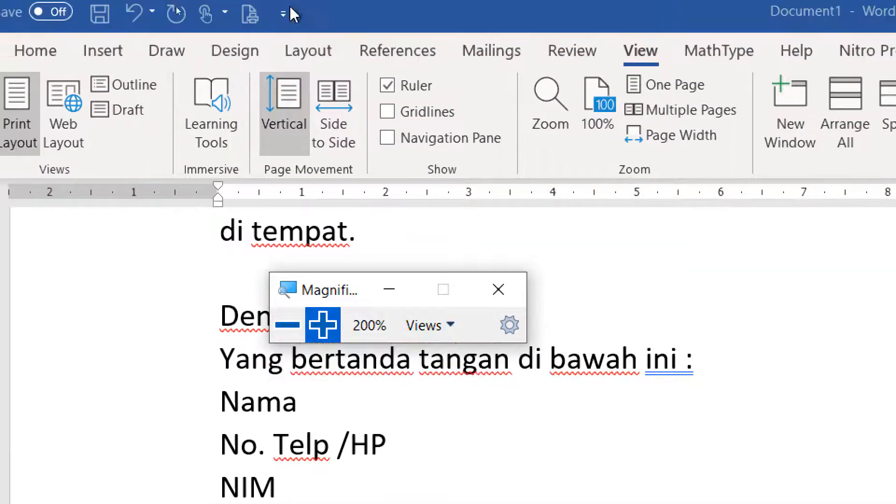
pyautogui.moveTo(321, 313); pyautogui.dragTo(310, 341)
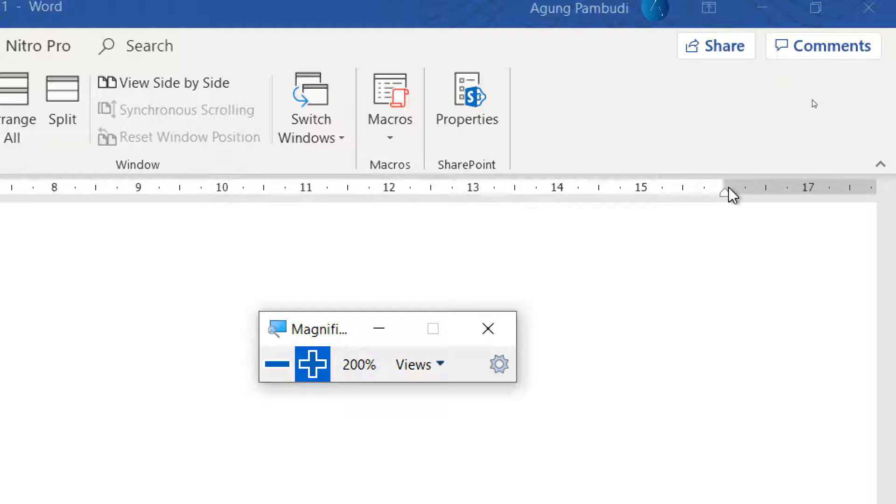
pyautogui.click(279, 376)
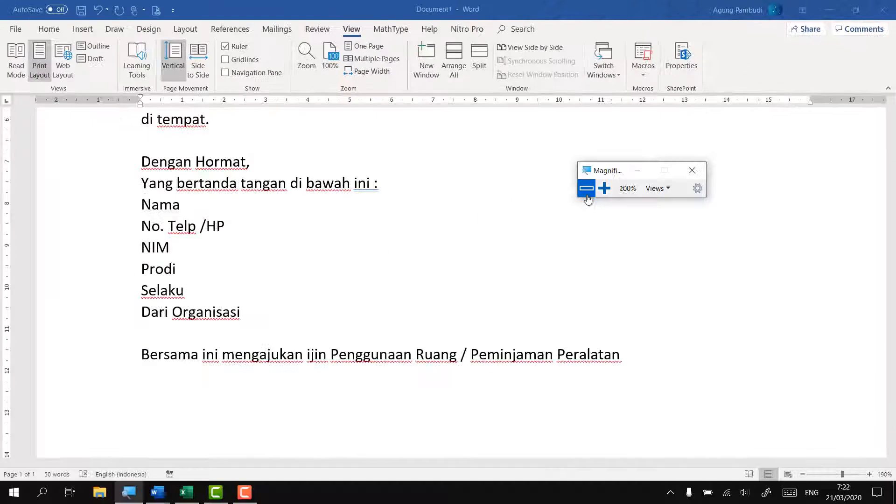
pyautogui.scroll(2, 334, 188)
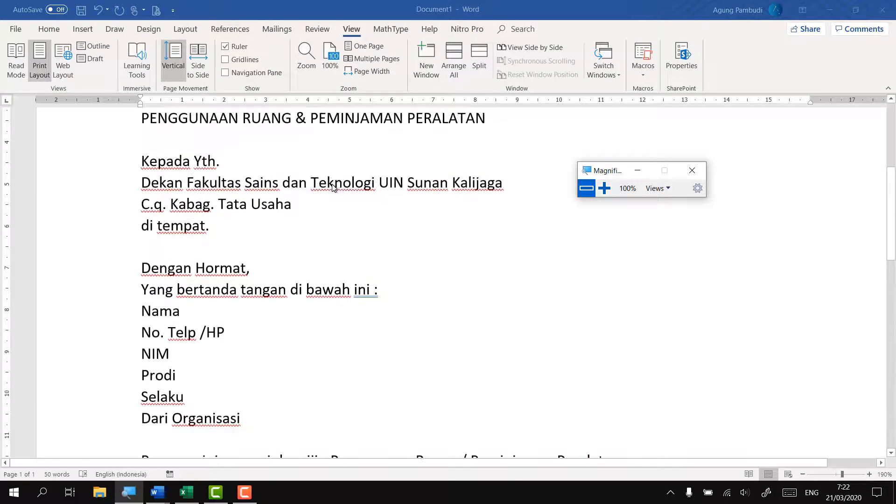
# Step: Switch to the reference letter, inspect the tab gap, colon and dotted line after Nama, and return to Document1
pyautogui.click(158, 492)
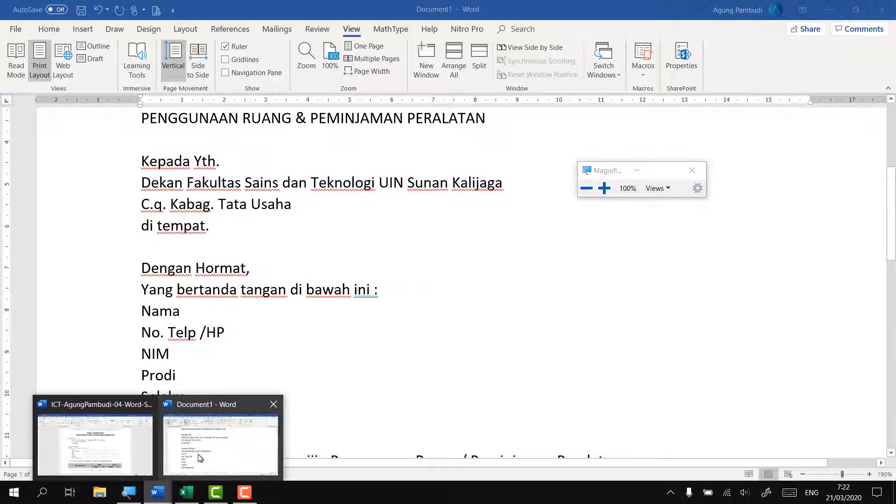
pyautogui.click(95, 443)
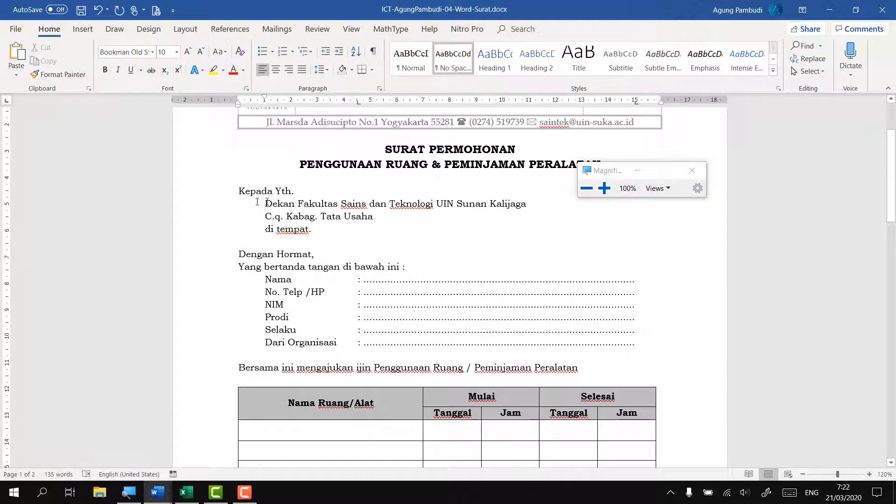
pyautogui.click(261, 280)
pyautogui.doubleClick(312, 281)
pyautogui.hotkey('shift', 'End')
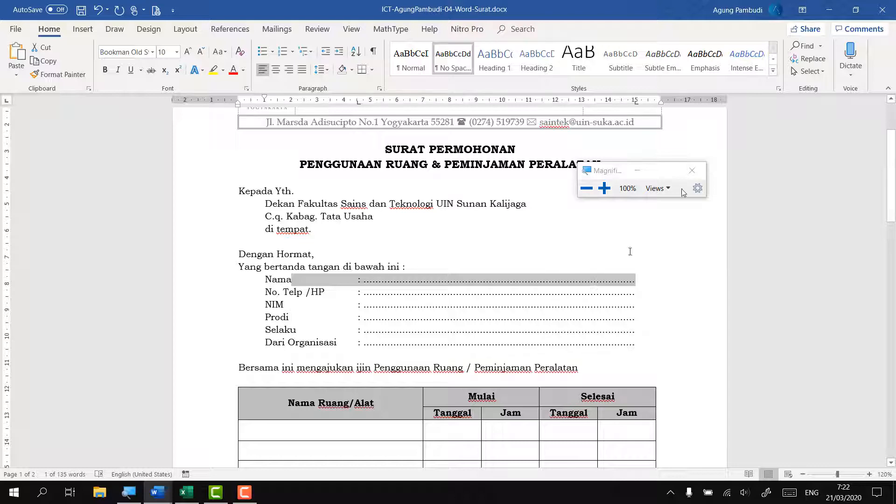
pyautogui.click(829, 10)
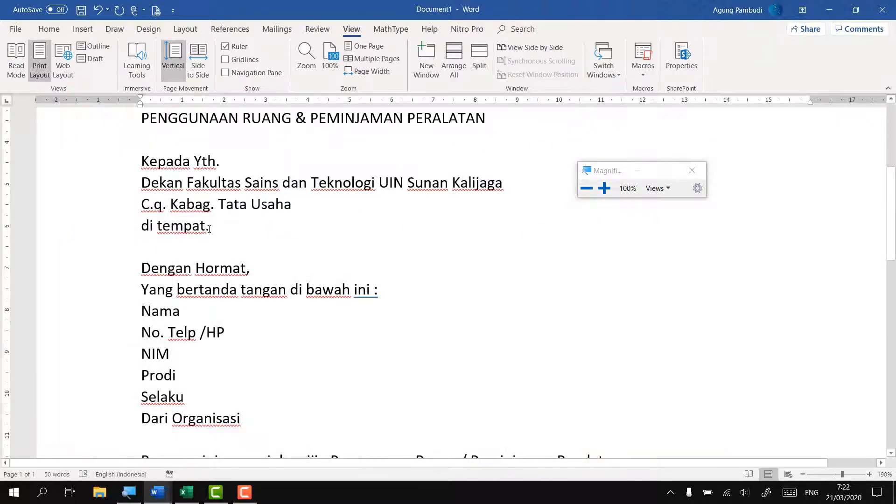
# Step: Look over Document1's letter text and its applicant field lines from Nama to Dari Organisasi
pyautogui.scroll(-4, 209, 230)
pyautogui.scroll(5, 272, 353)
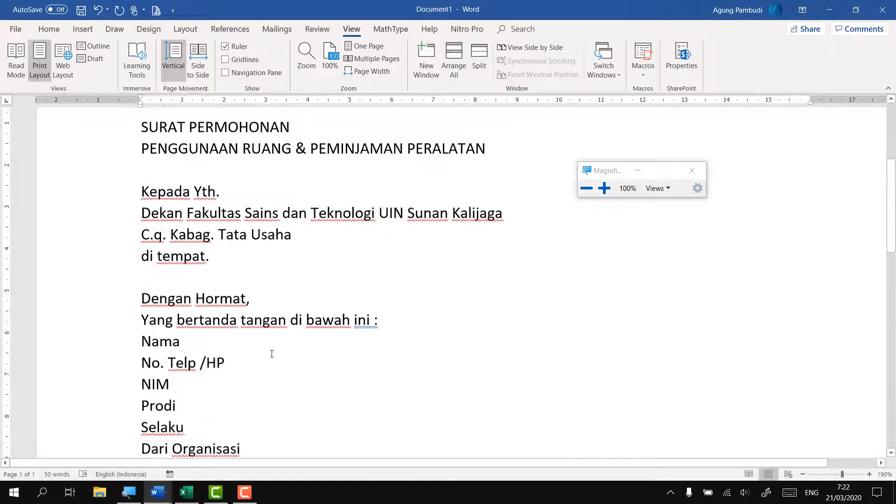
pyautogui.scroll(2, 272, 354)
pyautogui.scroll(-6, 456, 304)
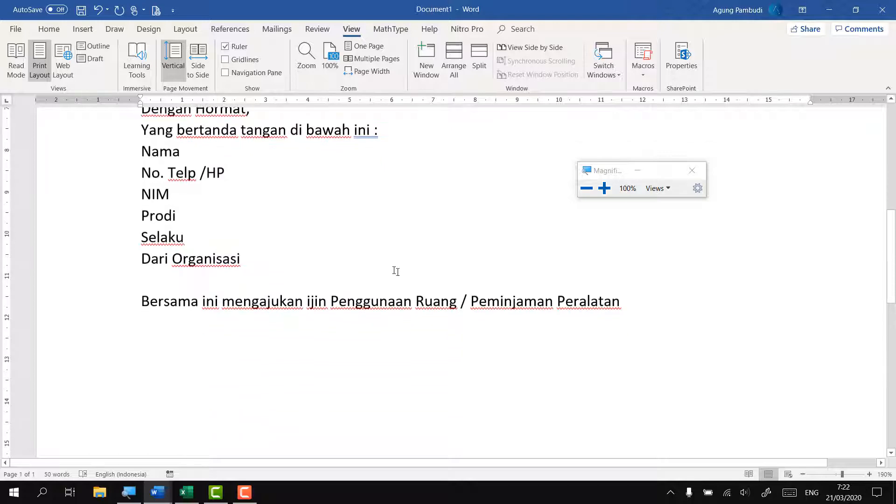
pyautogui.scroll(1, 395, 271)
pyautogui.scroll(-2, 889, 231)
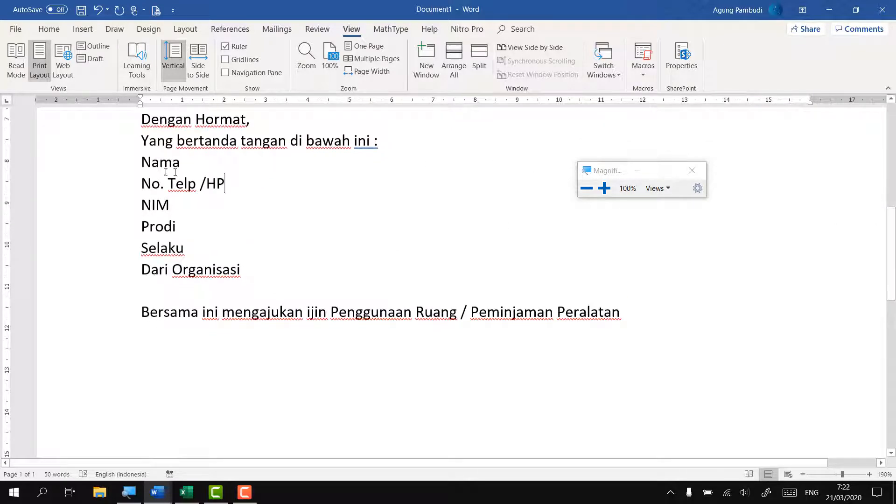
pyautogui.moveTo(141, 162); pyautogui.dragTo(249, 267)
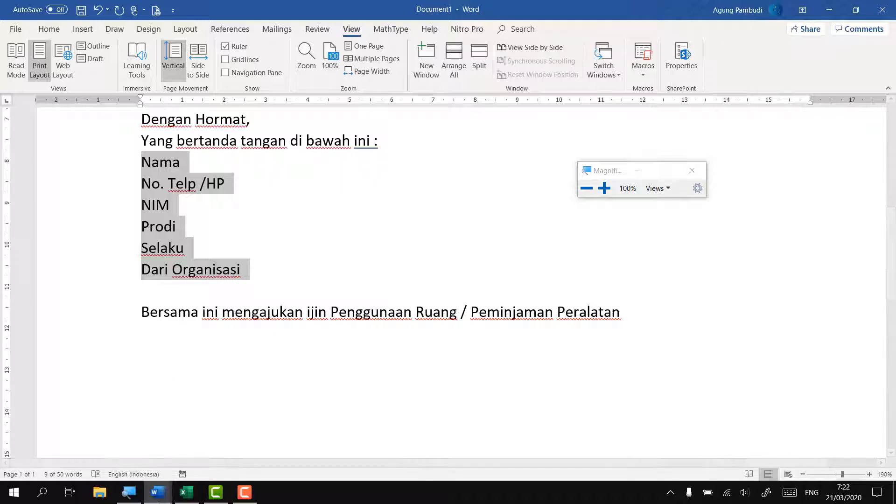
pyautogui.moveTo(157, 494)
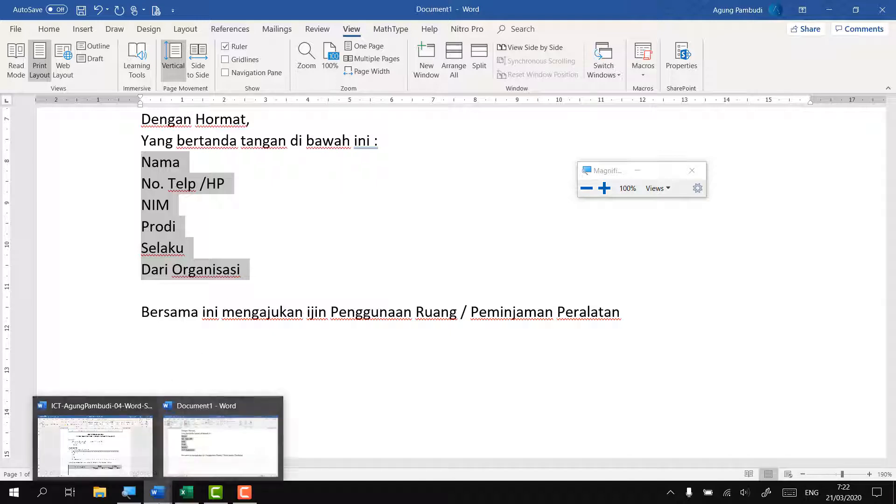
pyautogui.click(169, 183)
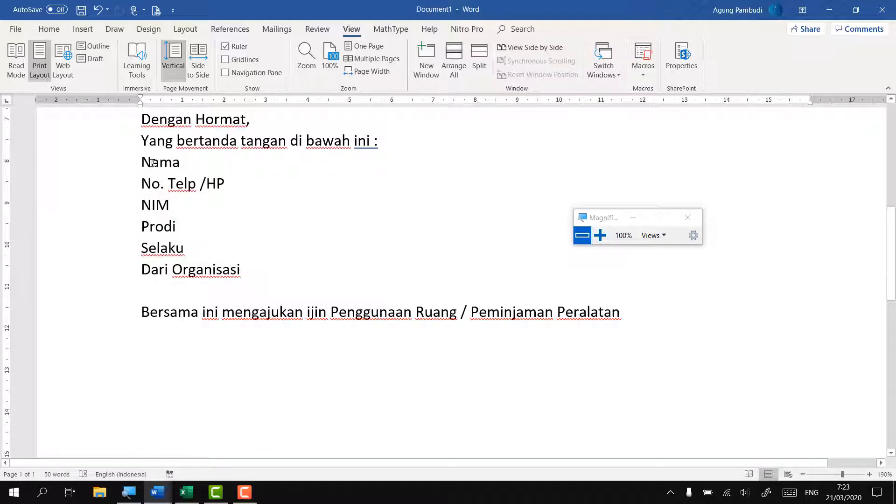
pyautogui.moveTo(145, 158); pyautogui.dragTo(245, 272)
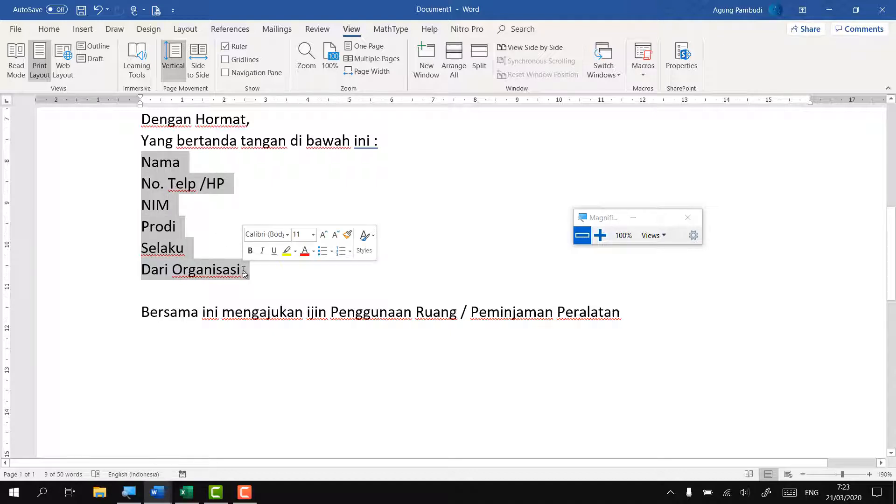
pyautogui.click(194, 217)
pyautogui.scroll(3, 206, 164)
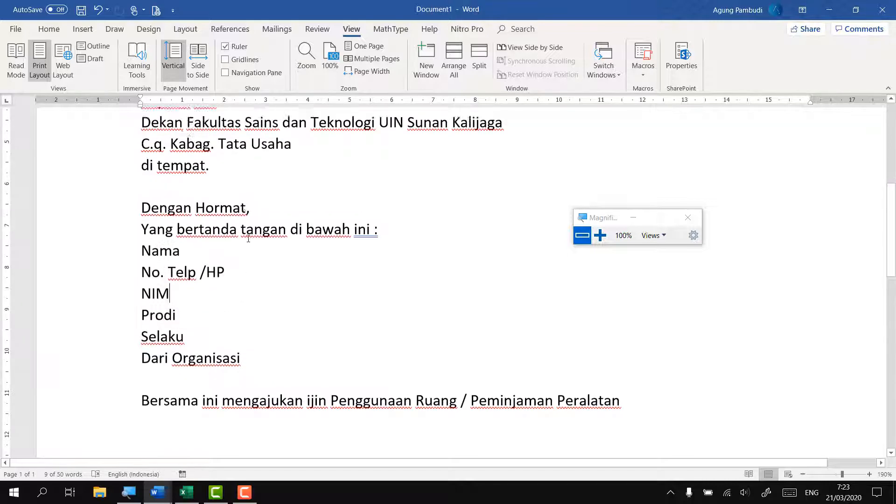
pyautogui.scroll(-3, 172, 172)
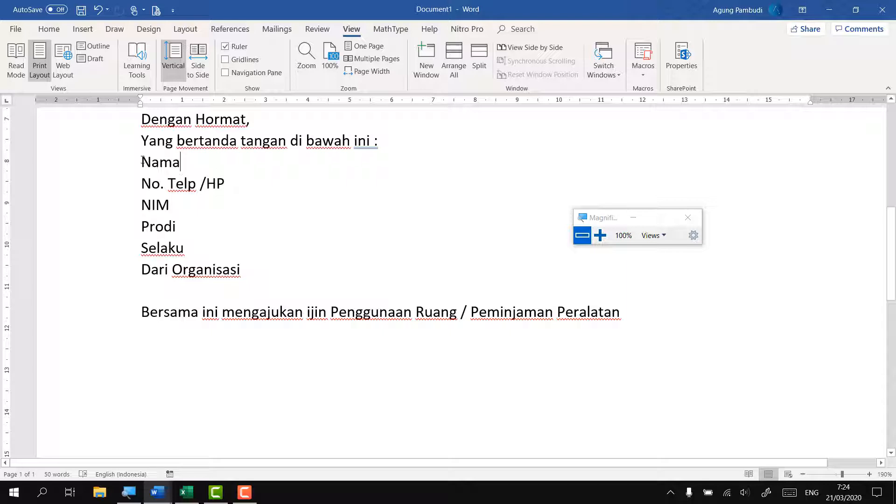
pyautogui.doubleClick(187, 160)
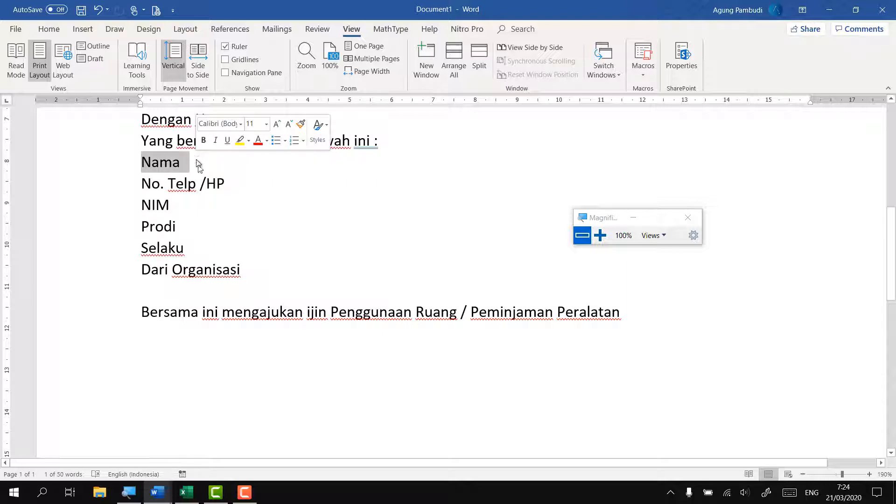
pyautogui.click(244, 228)
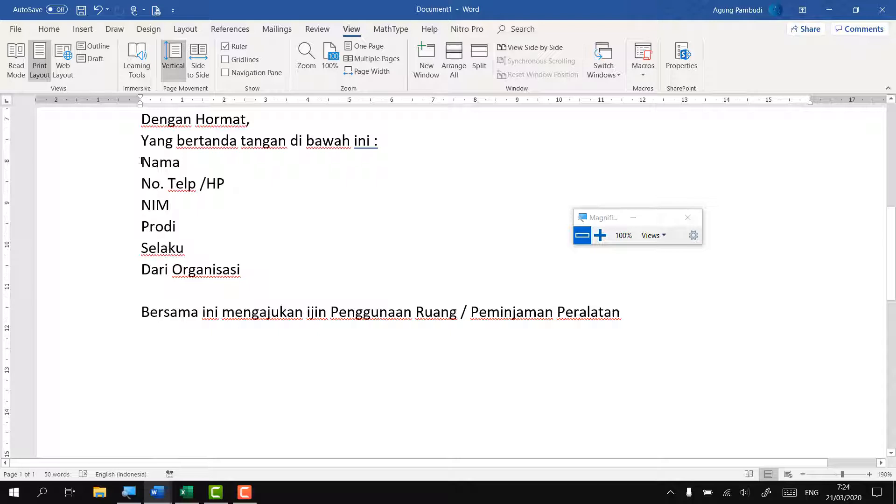
# Step: Select the applicant field lines from Nama to Dari Organisasi and open their tab stop settings
pyautogui.moveTo(141, 161); pyautogui.dragTo(249, 270)
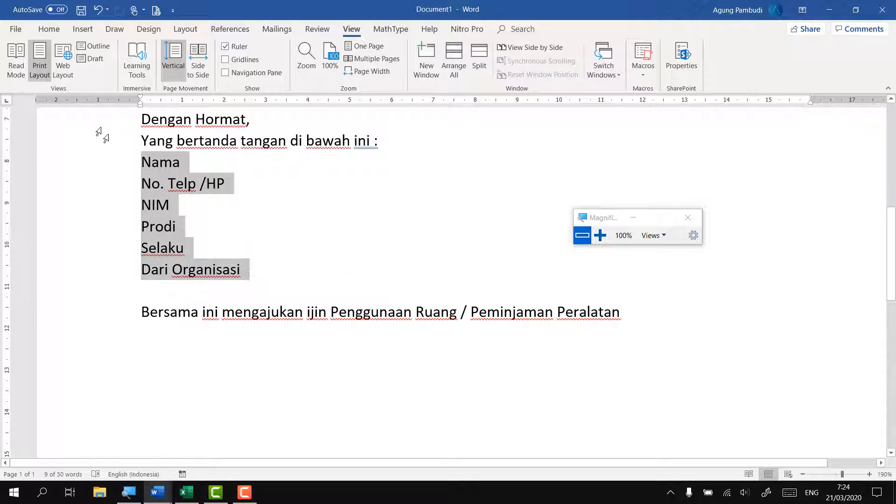
pyautogui.click(52, 30)
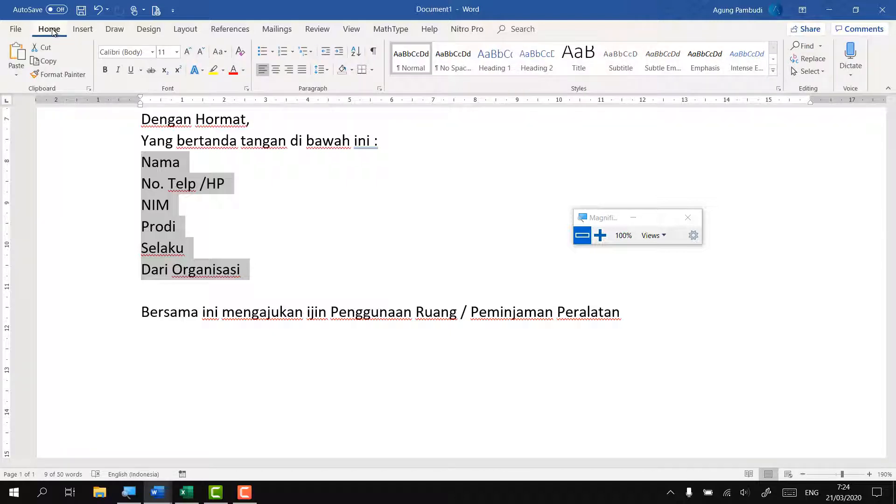
pyautogui.scroll(-1, 381, 215)
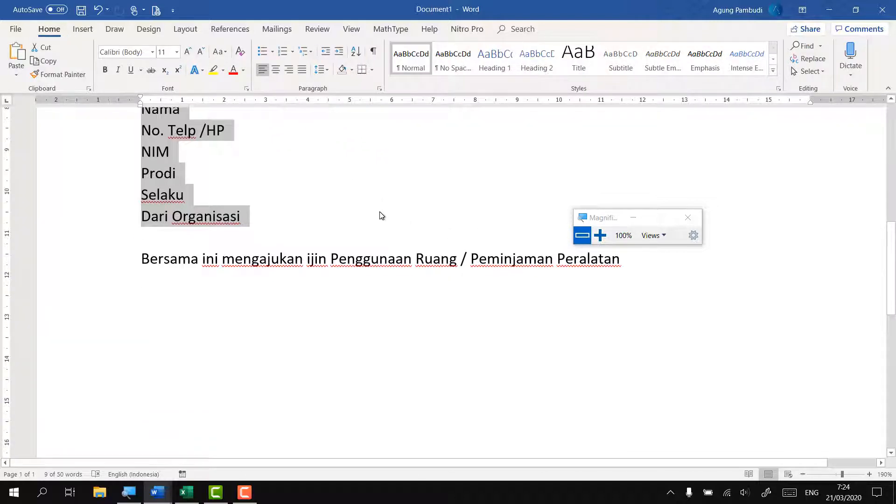
pyautogui.scroll(1, 381, 215)
pyautogui.click(600, 235)
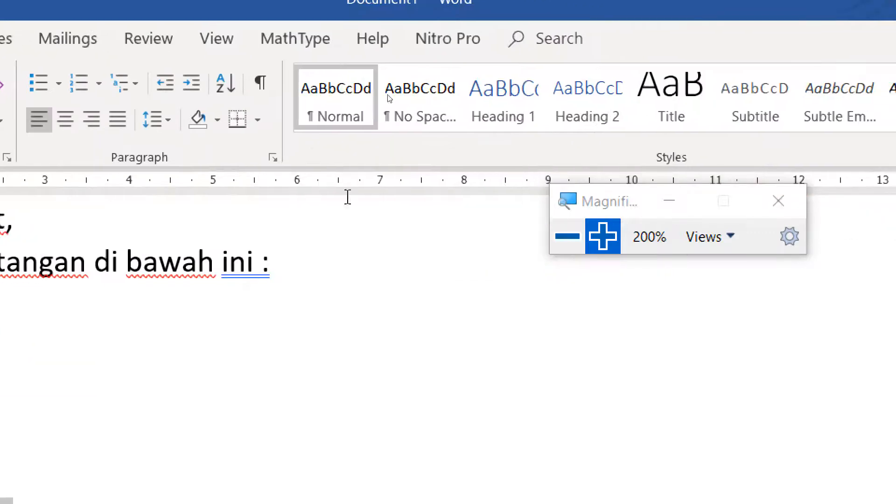
pyautogui.click(273, 154)
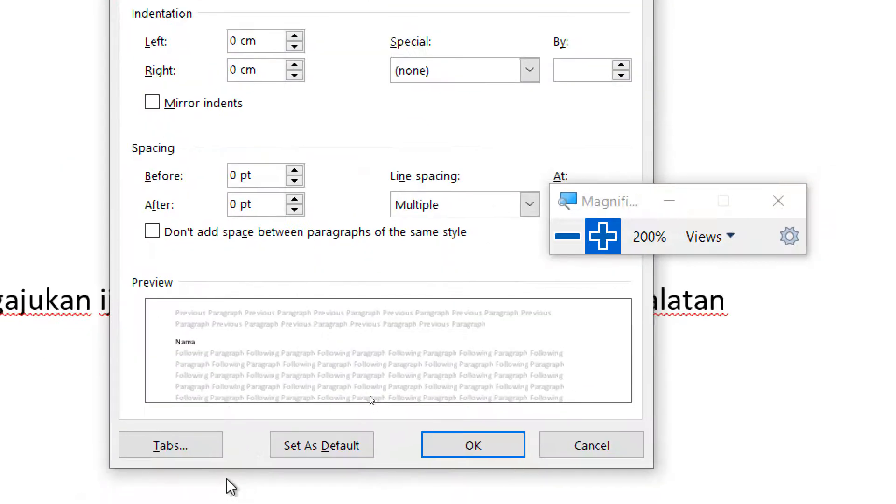
pyautogui.click(168, 449)
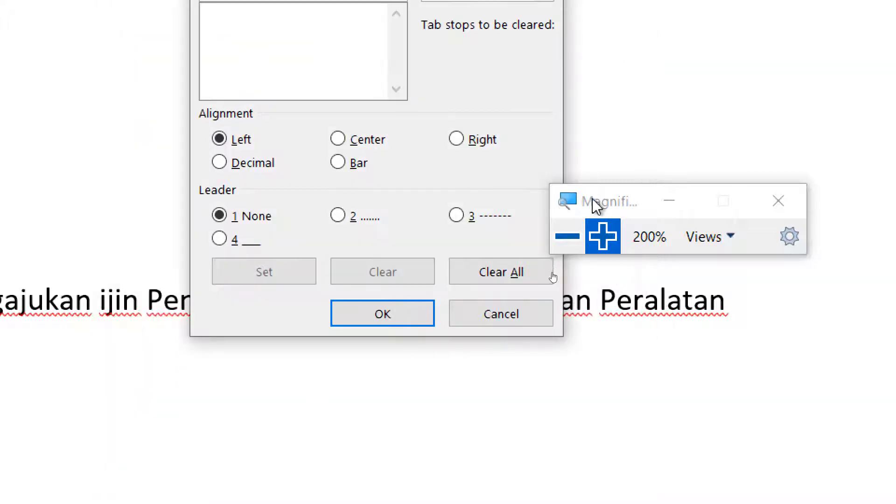
pyautogui.click(577, 239)
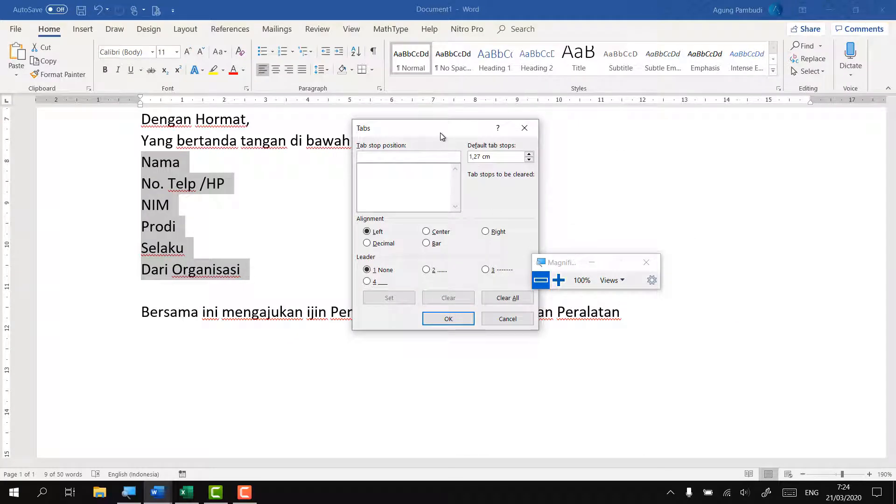
pyautogui.moveTo(438, 131); pyautogui.dragTo(381, 130)
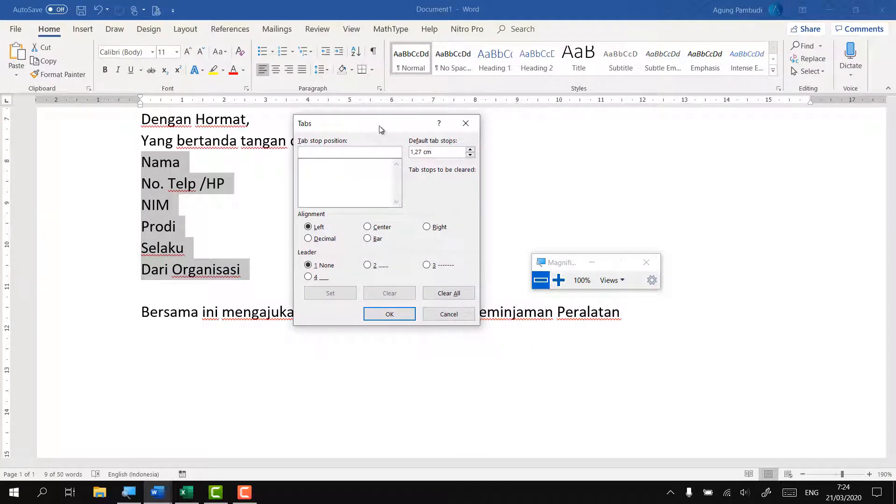
# Step: Add a left-aligned tab stop at 1 cm without a leader for the selected field lines
pyautogui.click(558, 280)
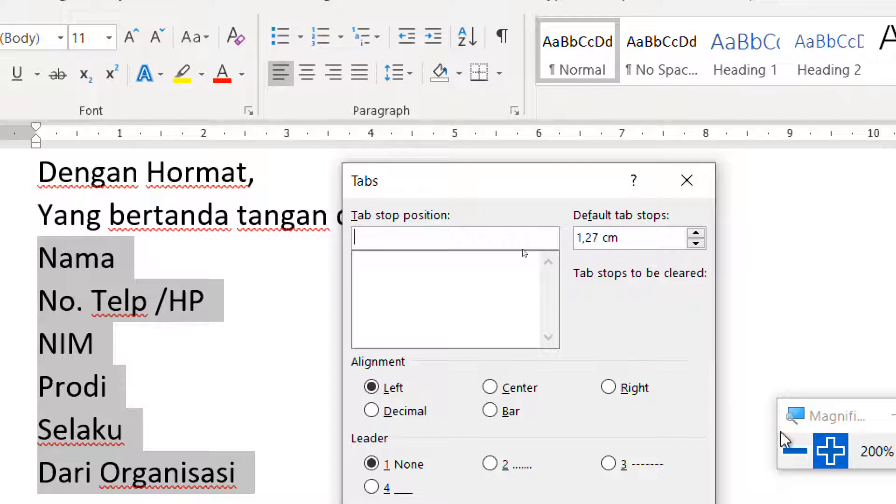
pyautogui.moveTo(540, 176); pyautogui.dragTo(348, 181)
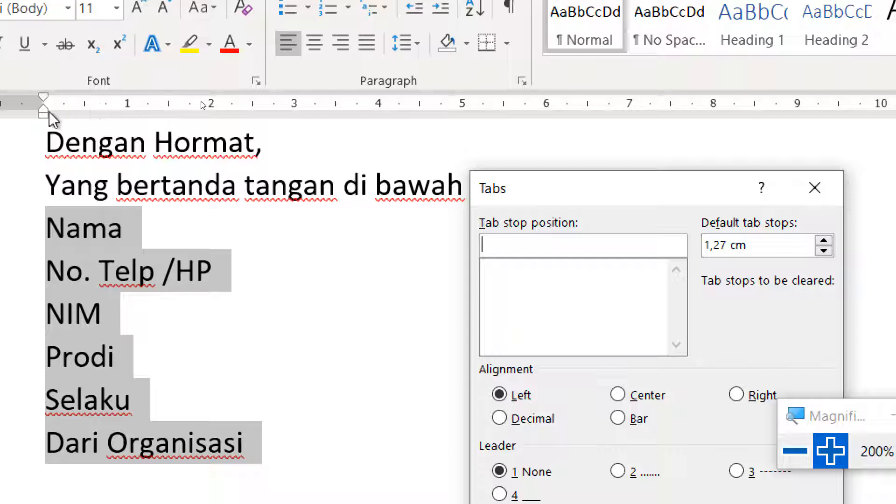
pyautogui.moveTo(536, 188); pyautogui.dragTo(383, 108)
pyautogui.write('1')
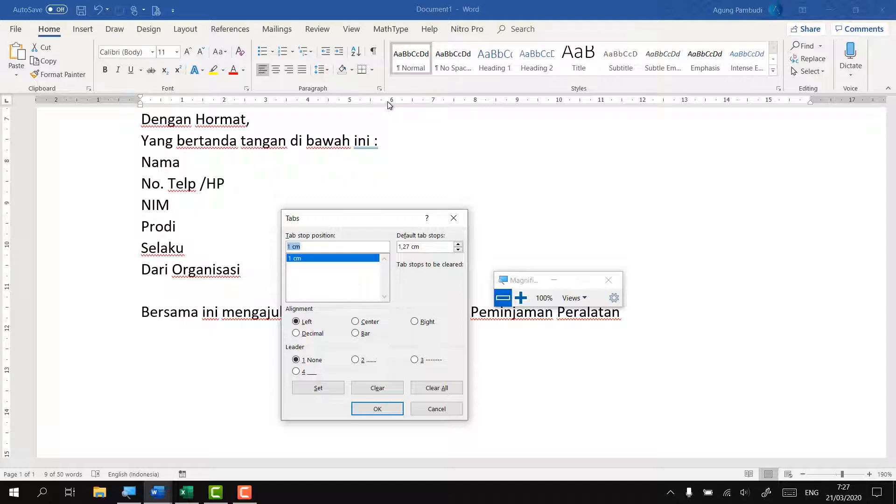
# Step: Add a second left-aligned tab stop at 6 cm without a leader for the field lines
pyautogui.click(521, 298)
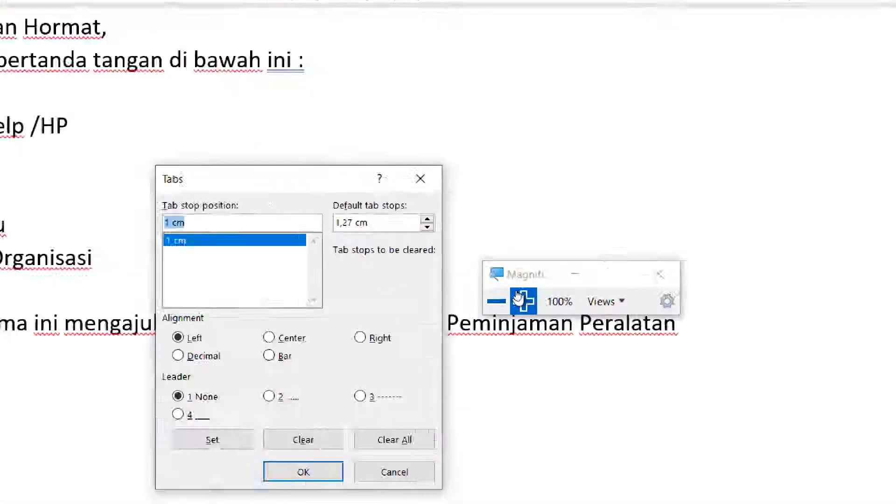
pyautogui.moveTo(245, 327); pyautogui.dragTo(326, 88)
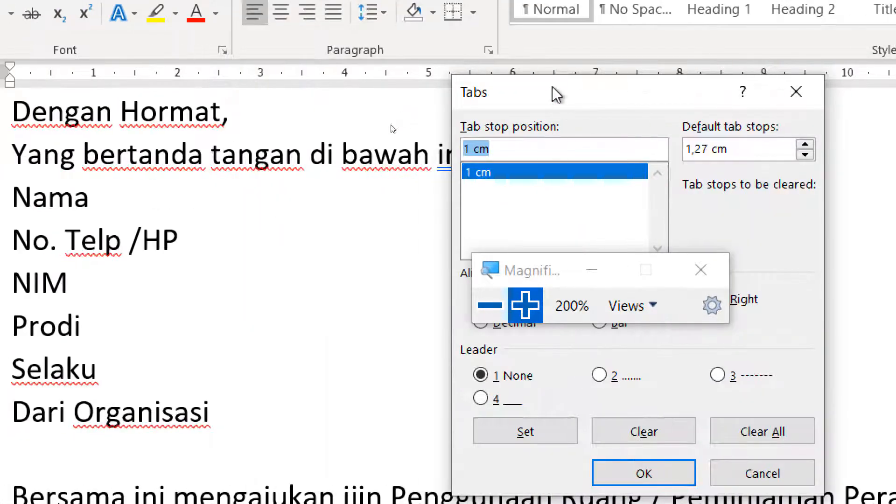
pyautogui.moveTo(552, 85); pyautogui.dragTo(469, 150)
pyautogui.moveTo(533, 261); pyautogui.dragTo(721, 277)
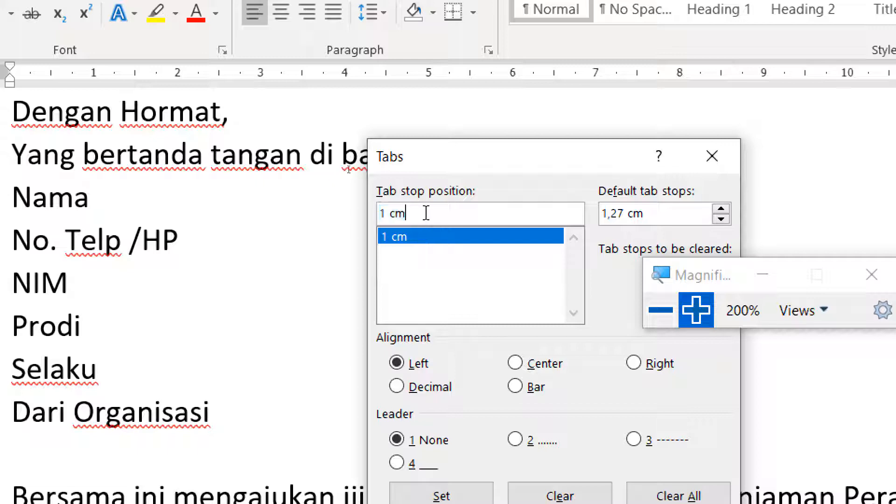
pyautogui.write('6')
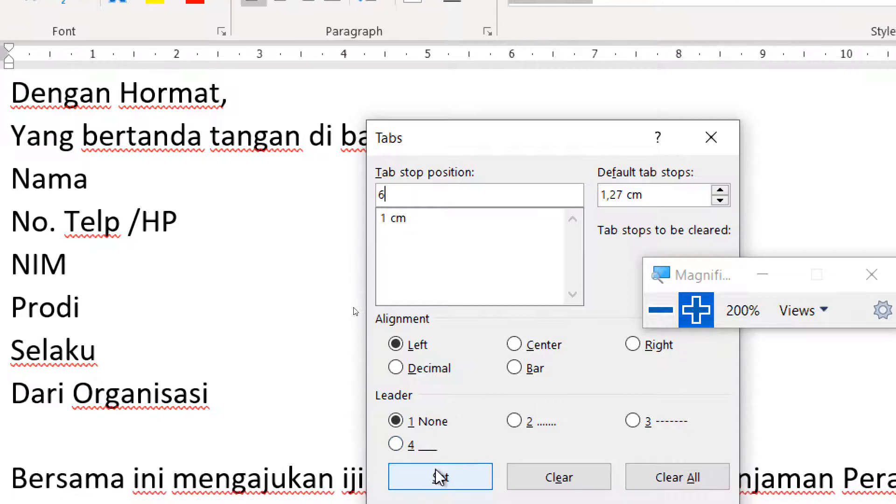
pyautogui.click(441, 496)
pyautogui.click(661, 310)
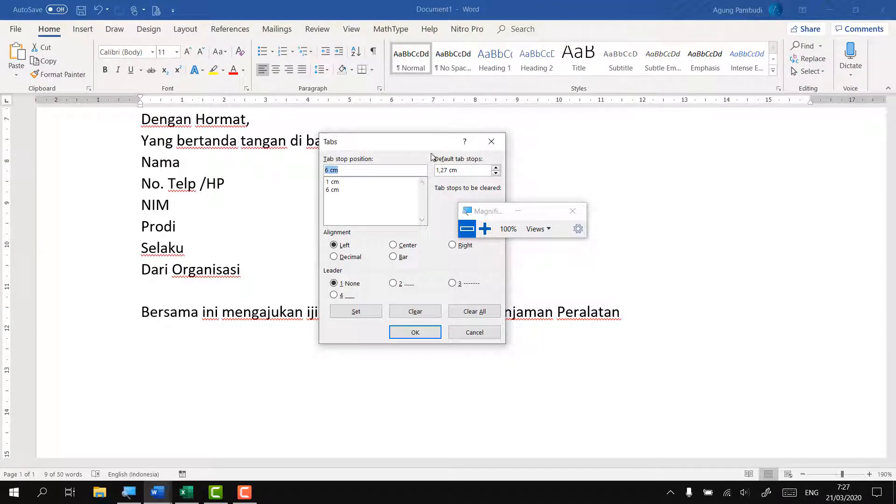
# Step: Add a third left-aligned tab stop at 15,5 cm with the dotted leader (option 2)
pyautogui.moveTo(424, 147); pyautogui.dragTo(429, 263)
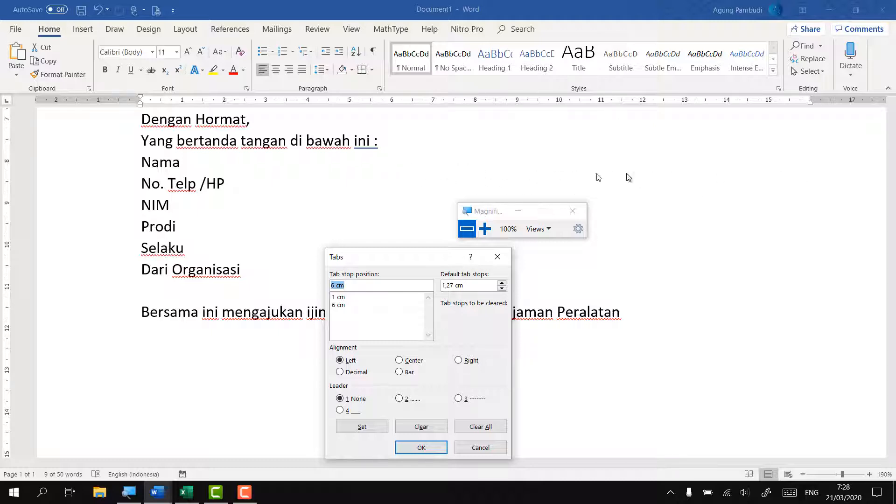
pyautogui.press('super+plus')
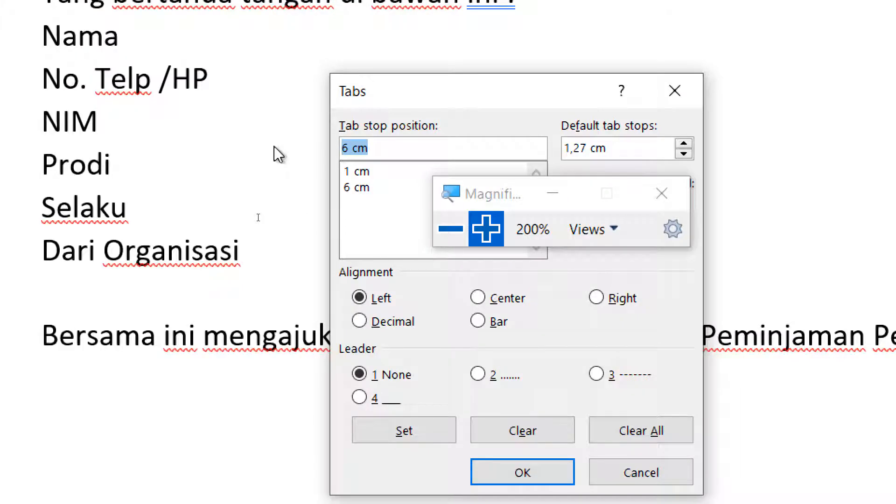
pyautogui.write('15,5')
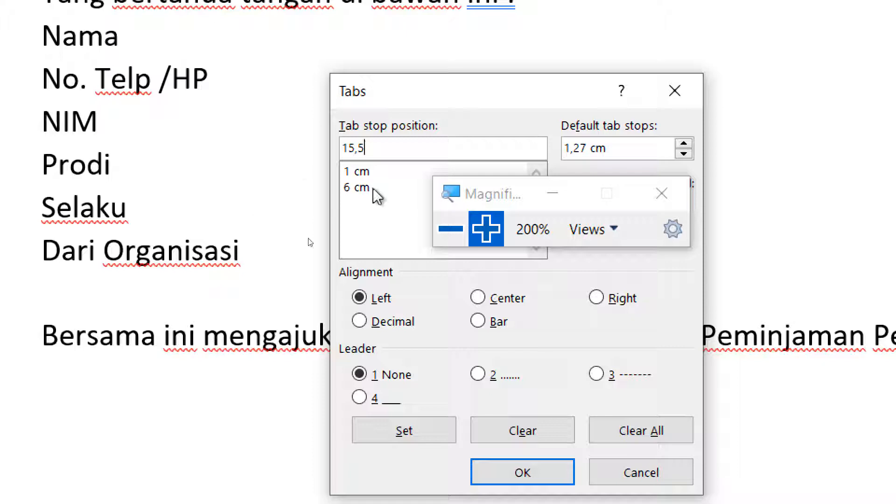
pyautogui.moveTo(474, 205); pyautogui.dragTo(594, 238)
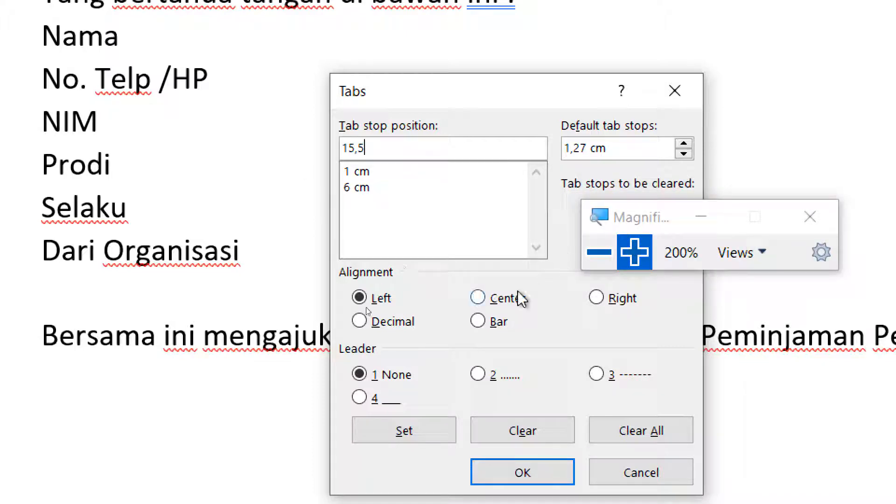
pyautogui.click(479, 373)
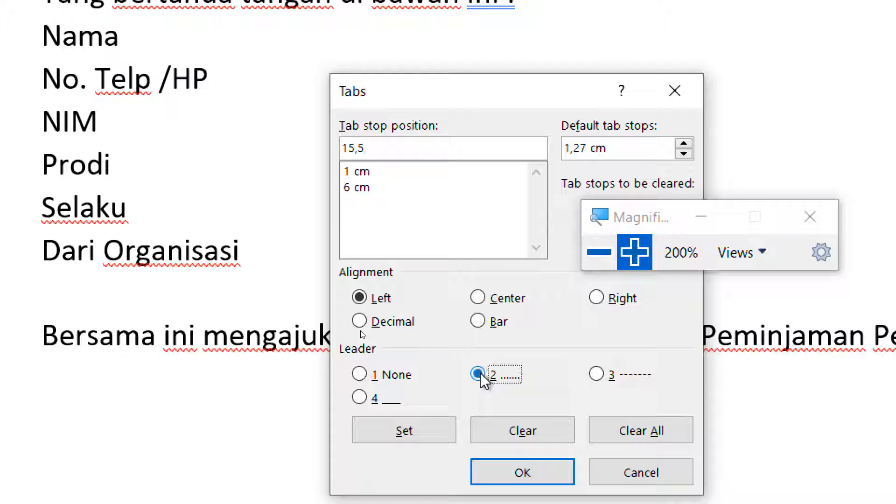
pyautogui.click(387, 438)
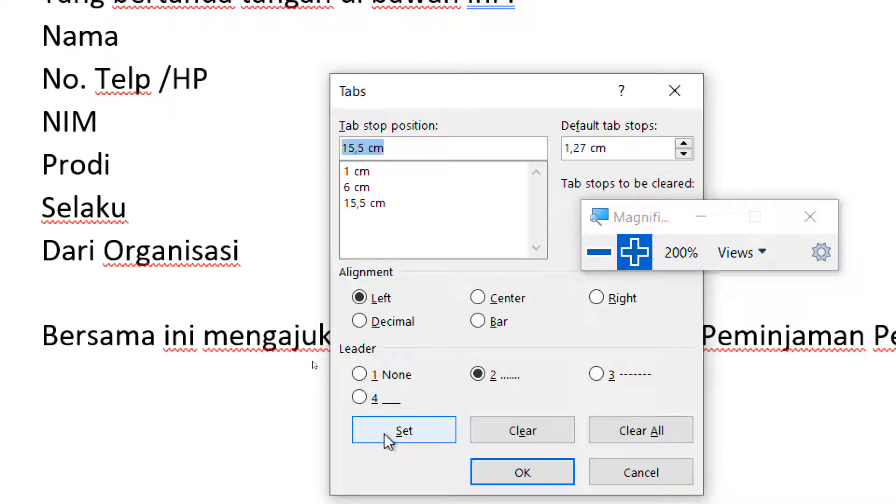
# Step: Check the alignment and leader of the 1 cm, 6 cm and 15,5 cm tab stops and apply them to the field lines
pyautogui.click(365, 172)
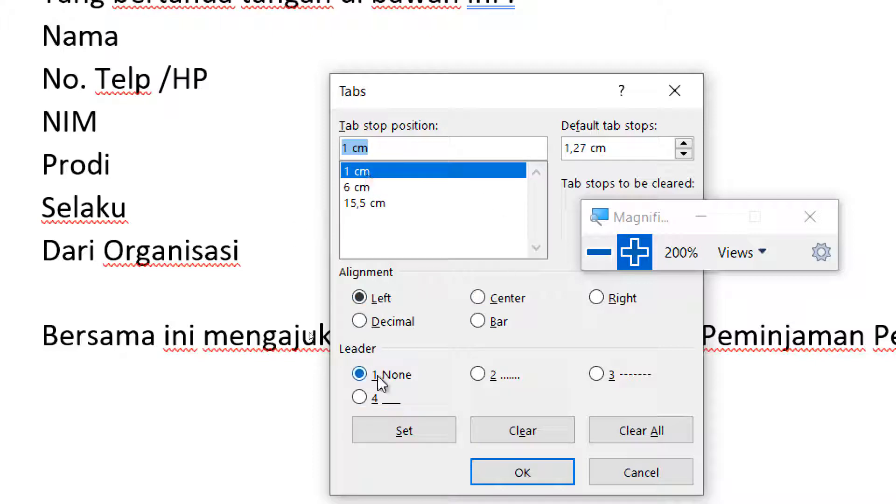
pyautogui.click(373, 188)
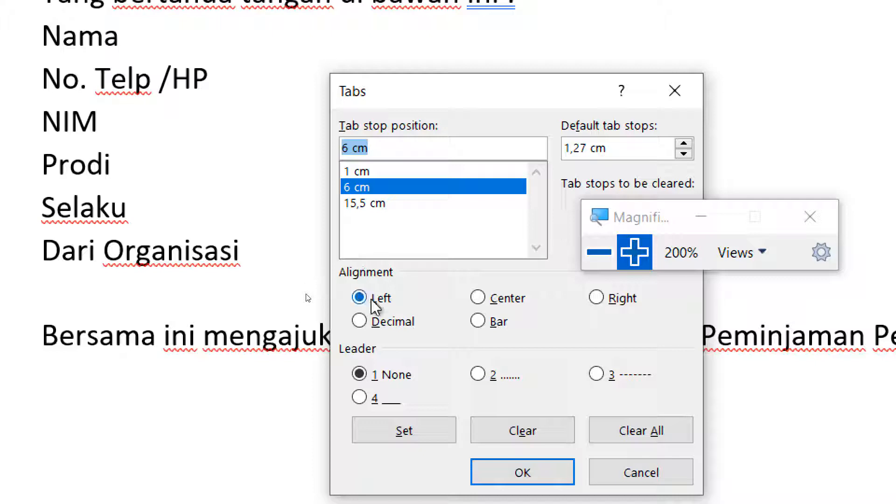
pyautogui.click(367, 206)
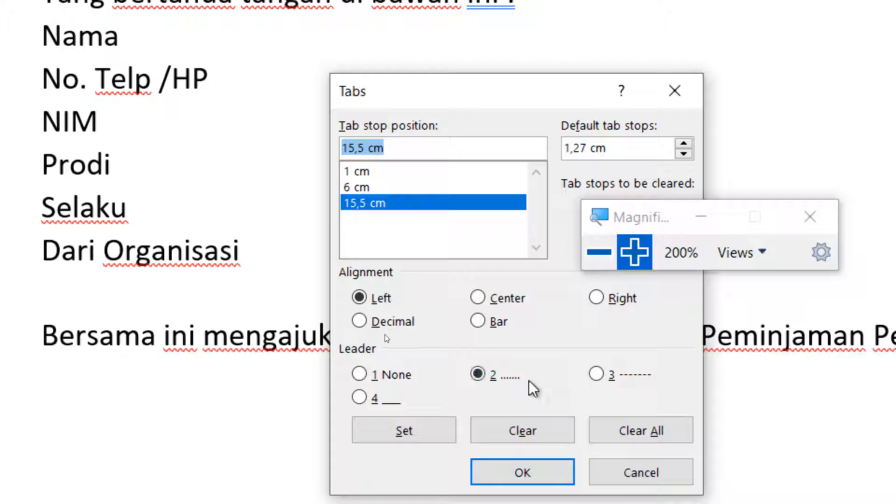
pyautogui.click(612, 256)
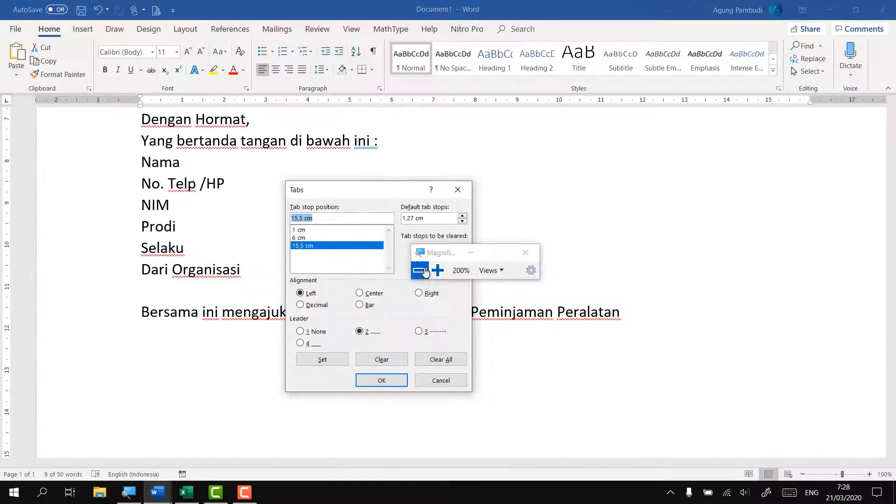
pyautogui.click(382, 381)
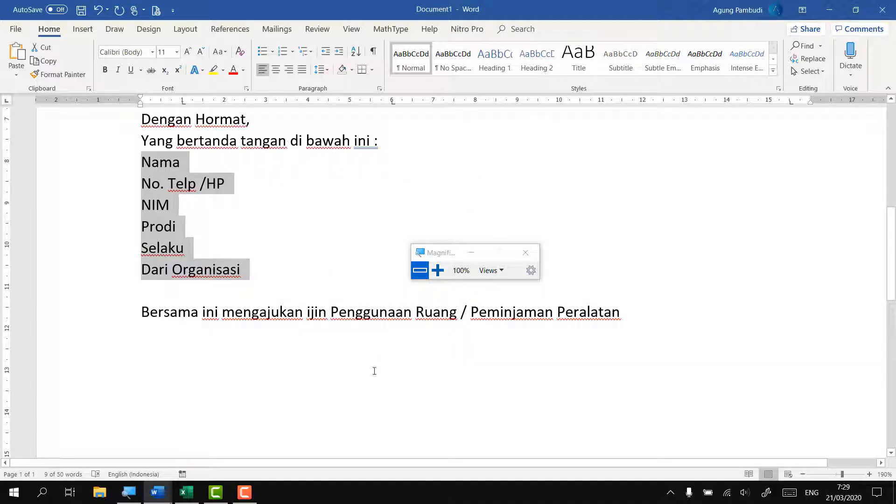
# Step: Indent Nama to the 1 cm tab stop, add a colon at 6 cm and a dotted line up to 15,5 cm
pyautogui.click(161, 186)
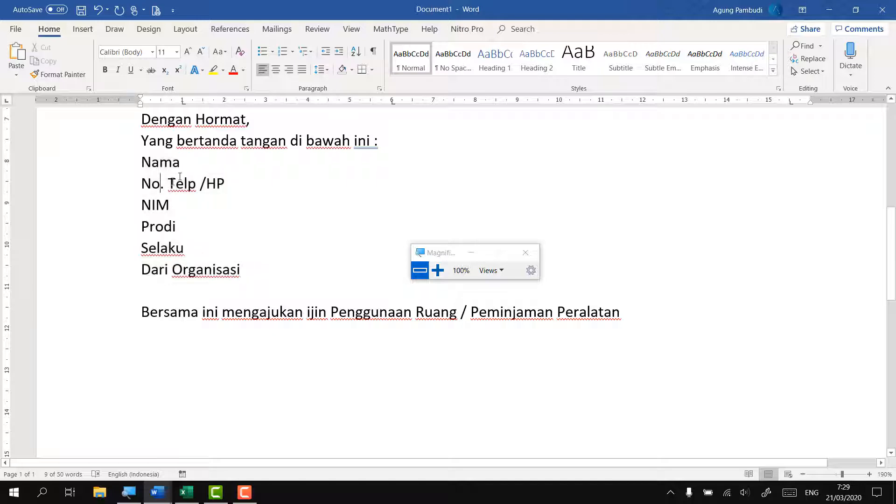
pyautogui.click(141, 158)
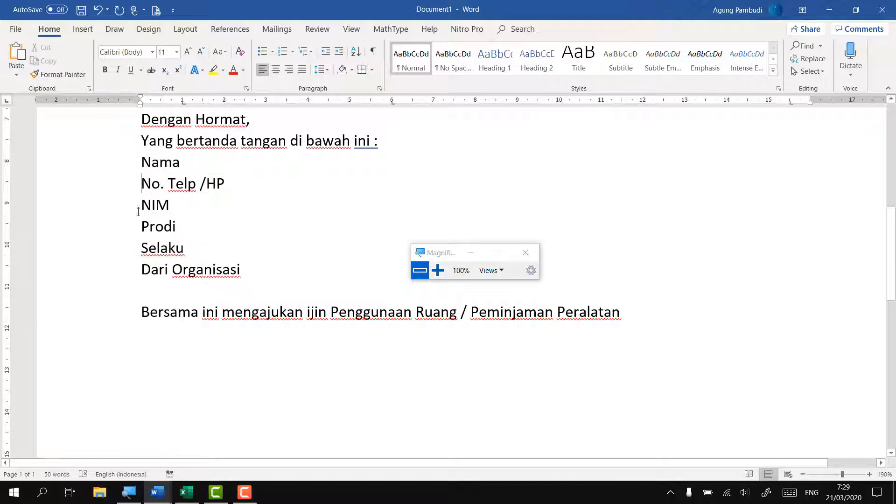
pyautogui.click(139, 270)
pyautogui.press('Tab')
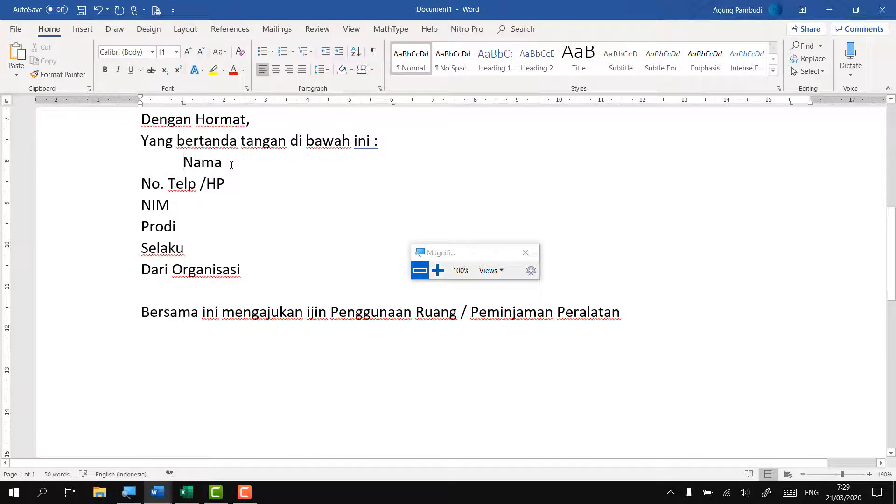
pyautogui.press('Tab')
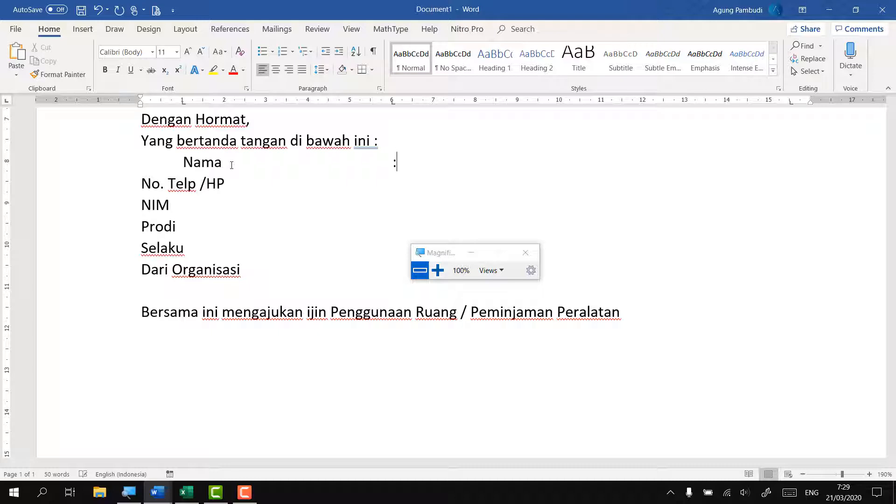
pyautogui.write(':')
pyautogui.press('Tab')
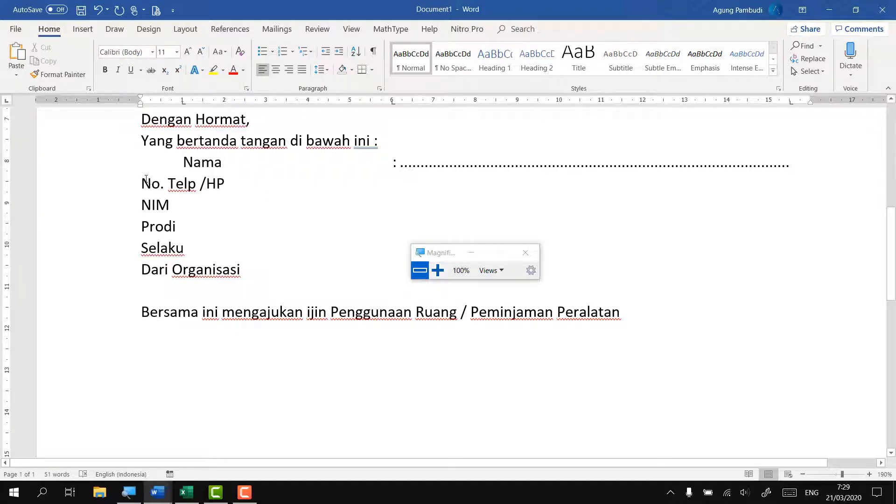
# Step: Indent No. Telp /HP to the first tab stop, and add a colon at the second and a dotted line up to the third
pyautogui.press('Tab')
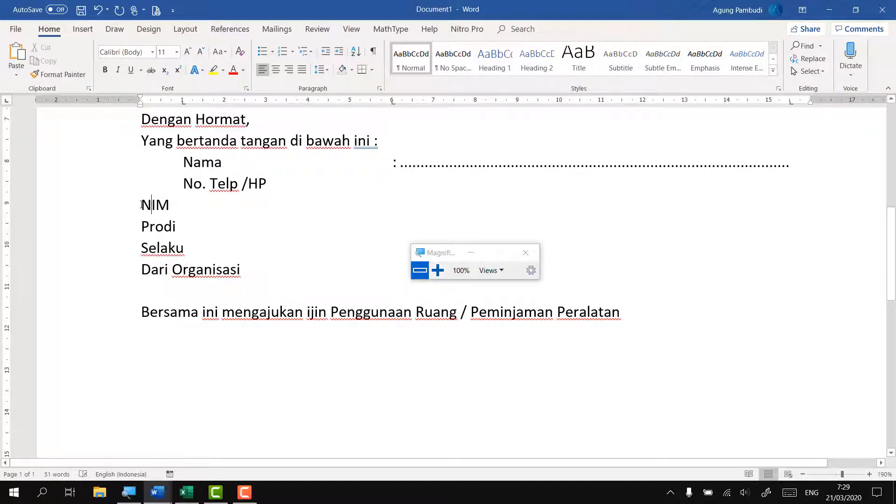
pyautogui.press('Tab')
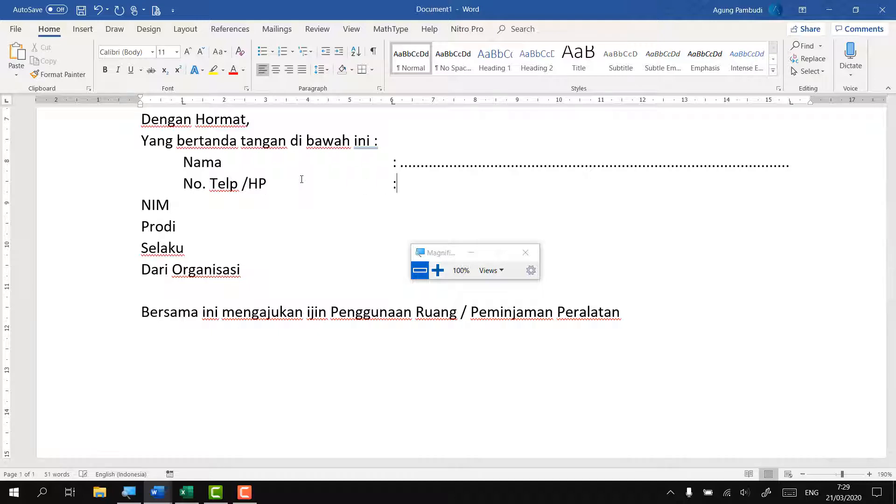
pyautogui.press('Tab')
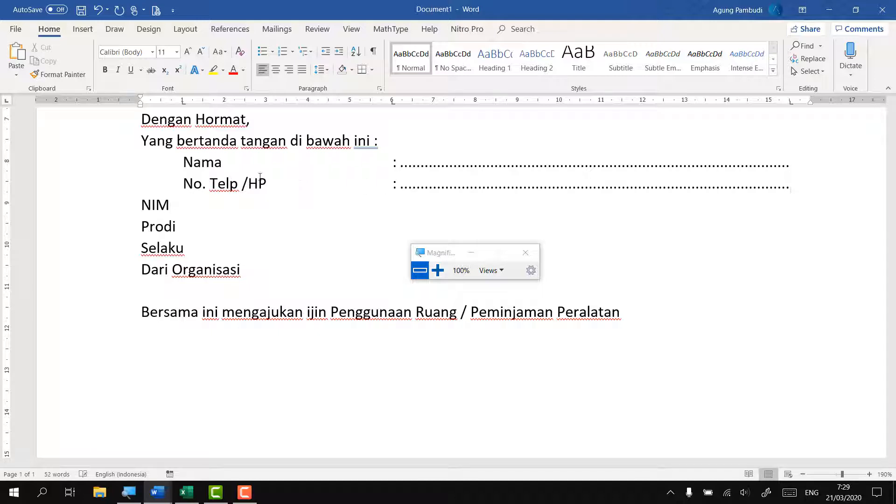
# Step: Indent NIM to the 1 cm tab stop, add a colon at 6 cm and a dotted line up to 15,5 cm
pyautogui.click(140, 206)
pyautogui.press('Tab')
pyautogui.press('End')
pyautogui.press('Tab')
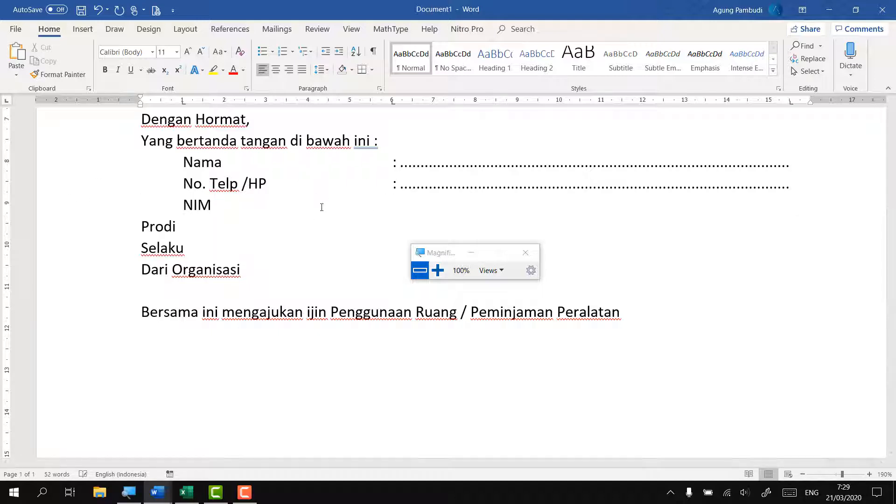
pyautogui.write(':')
pyautogui.press('Tab')
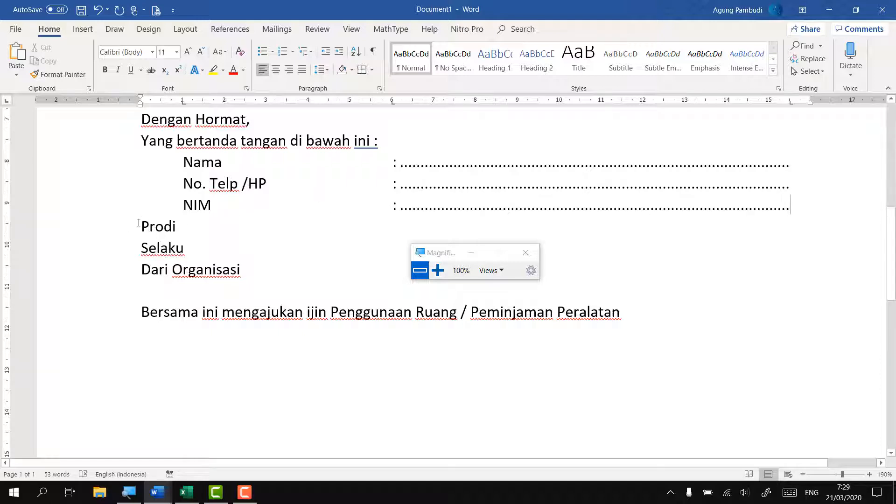
# Step: Indent Prodi to the first tab stop, with a colon at the second and a dotted line up to the third
pyautogui.click(140, 227)
pyautogui.press('Tab')
pyautogui.press('Tab')
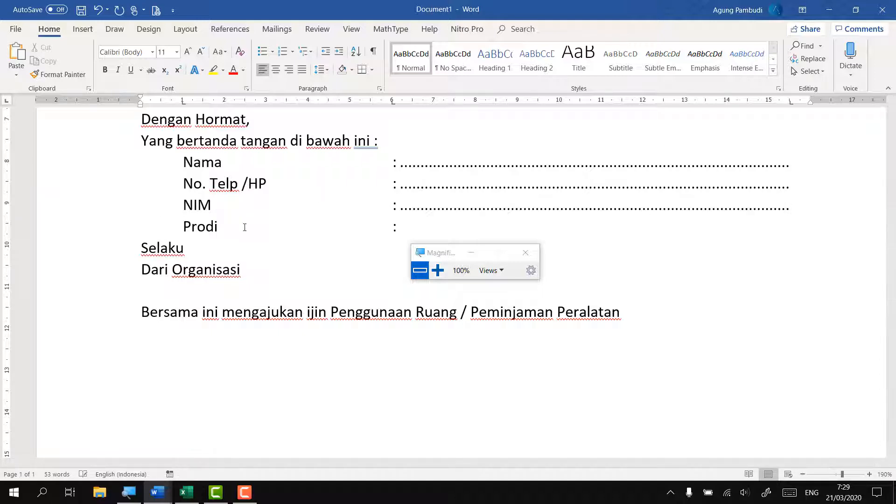
pyautogui.write(':')
pyautogui.press('Tab')
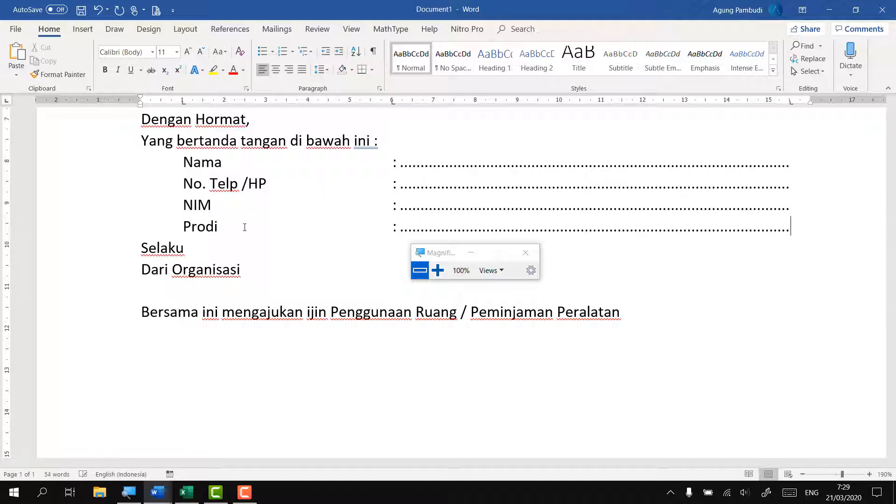
# Step: Indent Selaku and Dari Organisasi like the other field lines, each with an aligned colon and dotted line, and minimize the Magnifier window
pyautogui.click(139, 252)
pyautogui.press('Tab')
pyautogui.click(139, 270)
pyautogui.press('Tab')
pyautogui.press('Tab')
pyautogui.write(':')
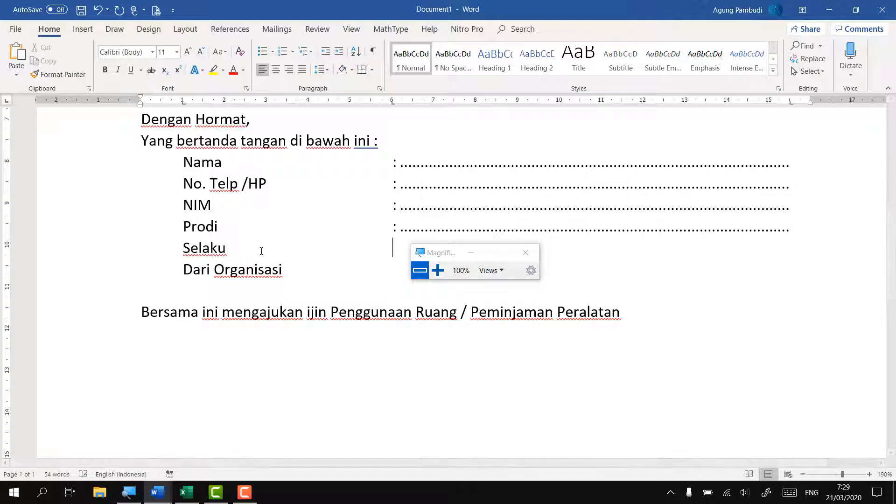
pyautogui.press('Tab')
pyautogui.write(':')
pyautogui.press('Tab')
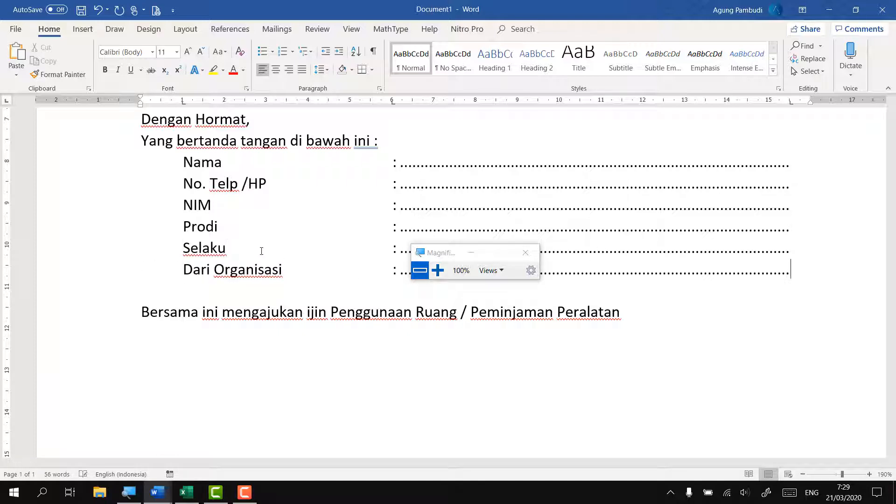
pyautogui.click(471, 252)
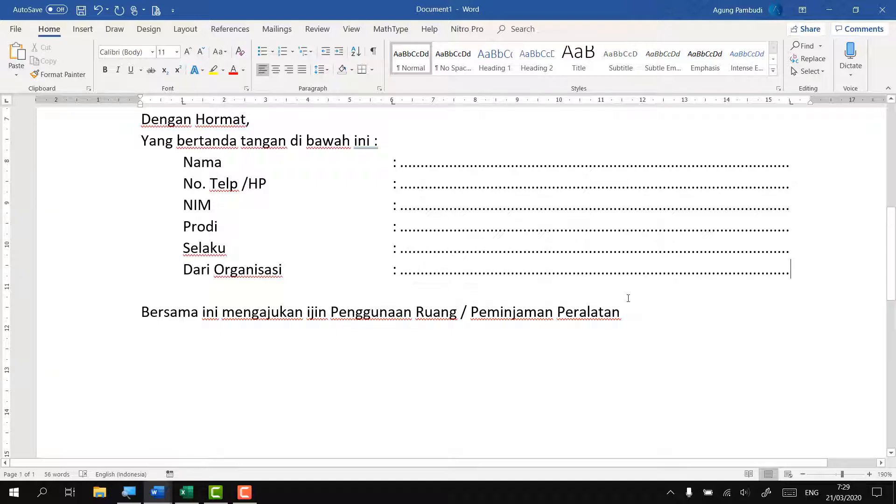
# Step: Set a left-aligned tab stop at 1 cm without leader for the three recipient lines from Dekan Fakultas Sains dan Teknologi to di tempat
pyautogui.scroll(-2, 628, 298)
pyautogui.scroll(-4, 628, 299)
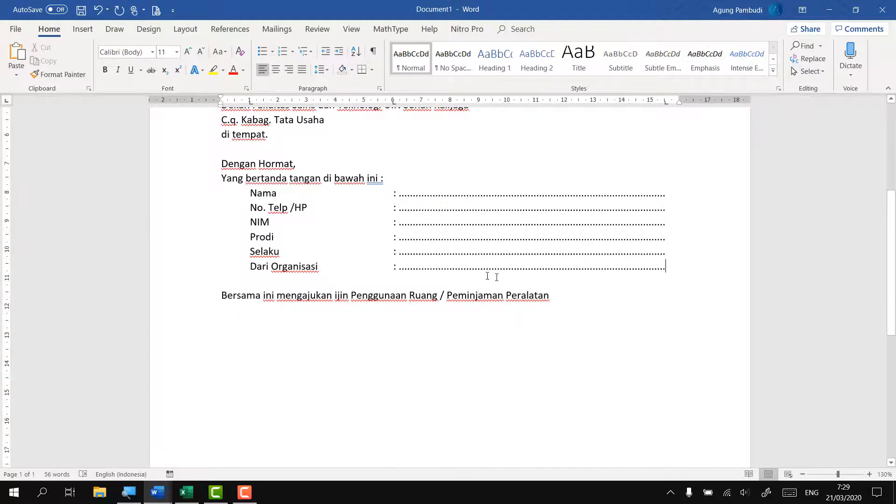
pyautogui.scroll(2, 486, 275)
pyautogui.scroll(1, 486, 275)
pyautogui.scroll(-1, 486, 275)
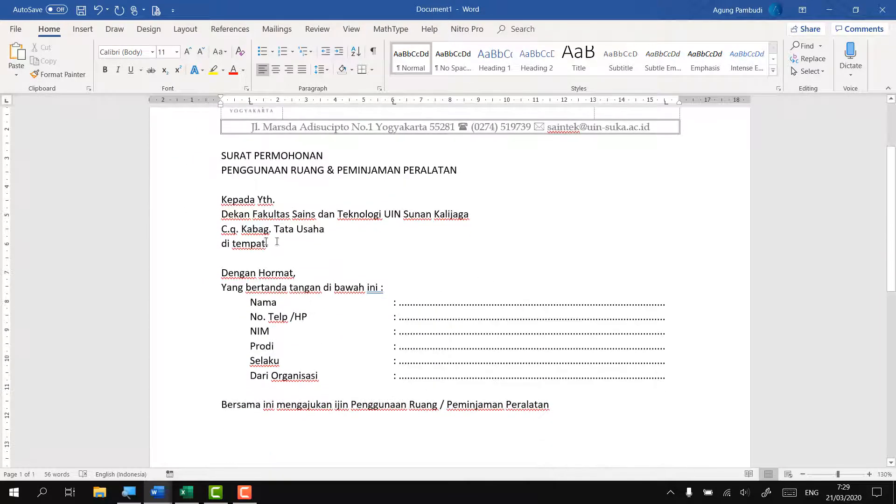
pyautogui.moveTo(275, 247); pyautogui.dragTo(222, 213)
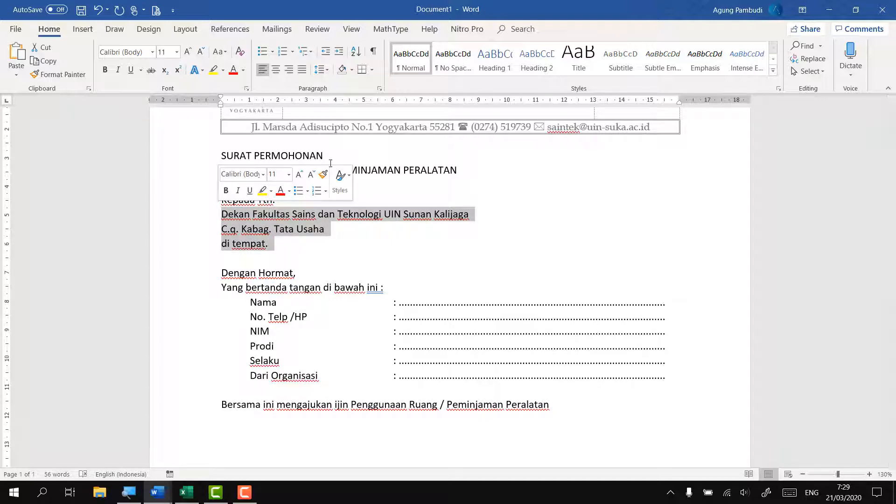
pyautogui.click(380, 89)
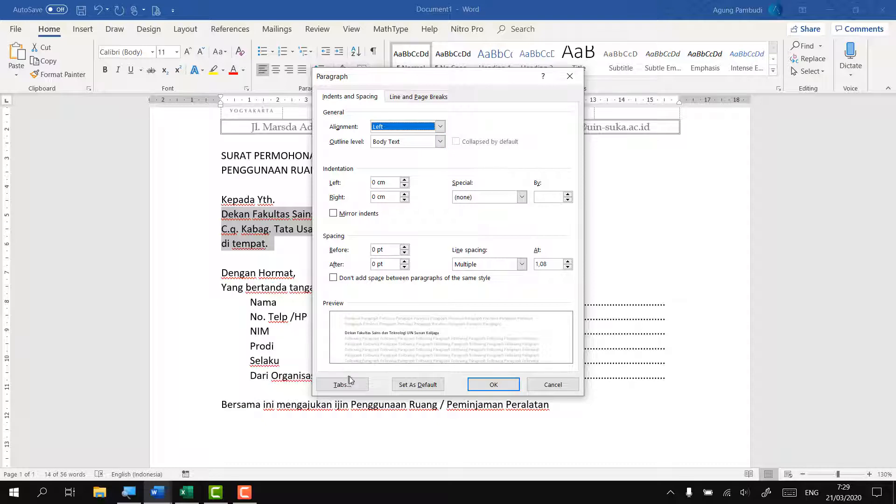
pyautogui.click(350, 386)
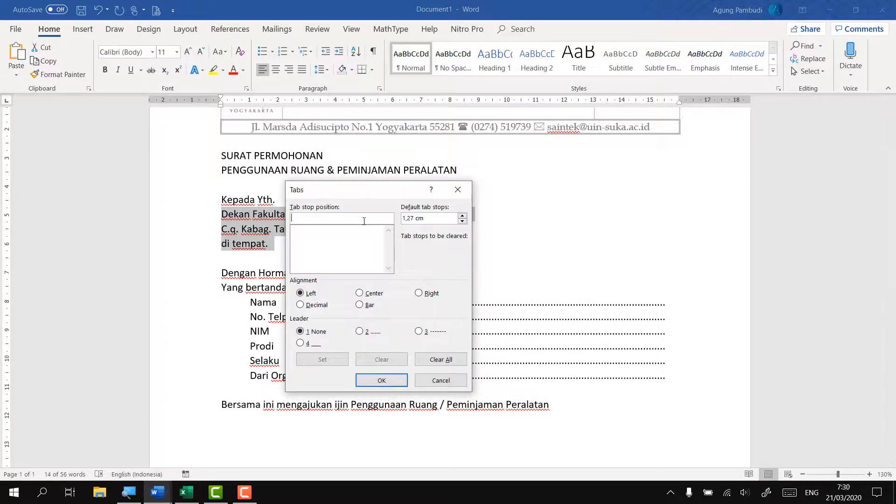
pyautogui.write('1')
pyautogui.click(322, 362)
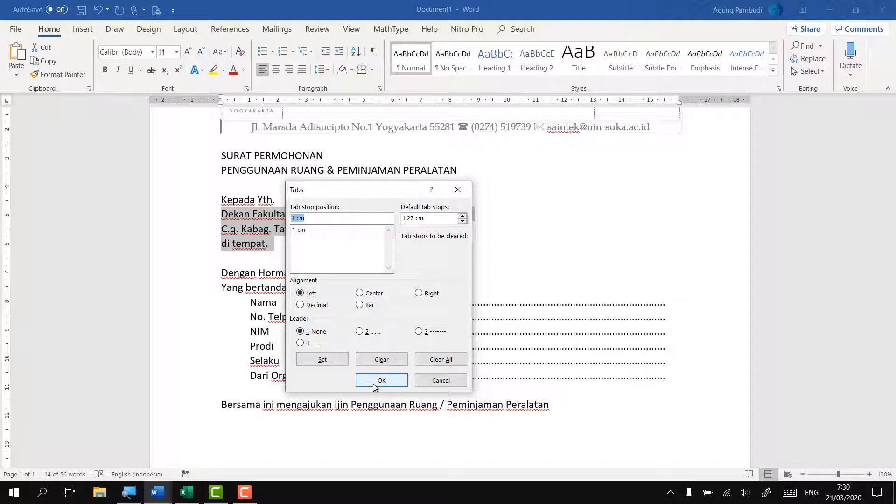
pyautogui.click(377, 382)
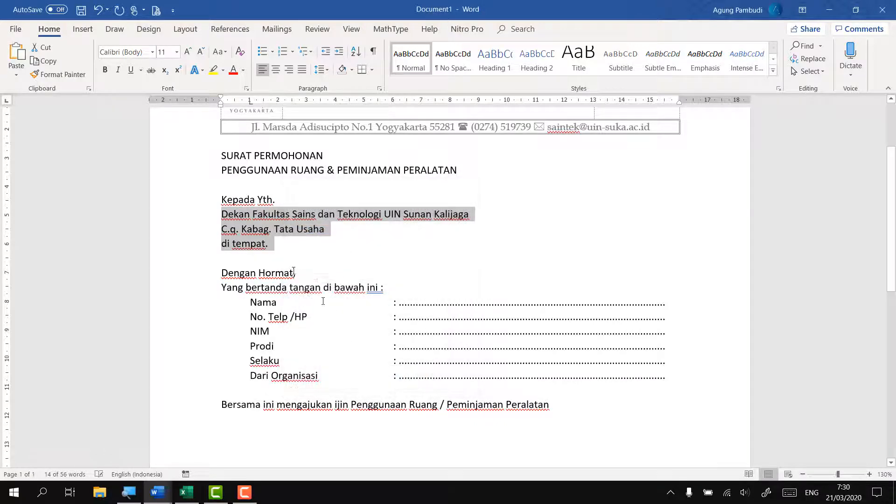
# Step: Indent the Dekan, C.q. Kabag. Tata Usaha and di tempat lines to their 1 cm tab stop
pyautogui.click(222, 216)
pyautogui.press('Tab')
pyautogui.click(218, 235)
pyautogui.press('Tab')
pyautogui.click(222, 243)
pyautogui.press('Tab')
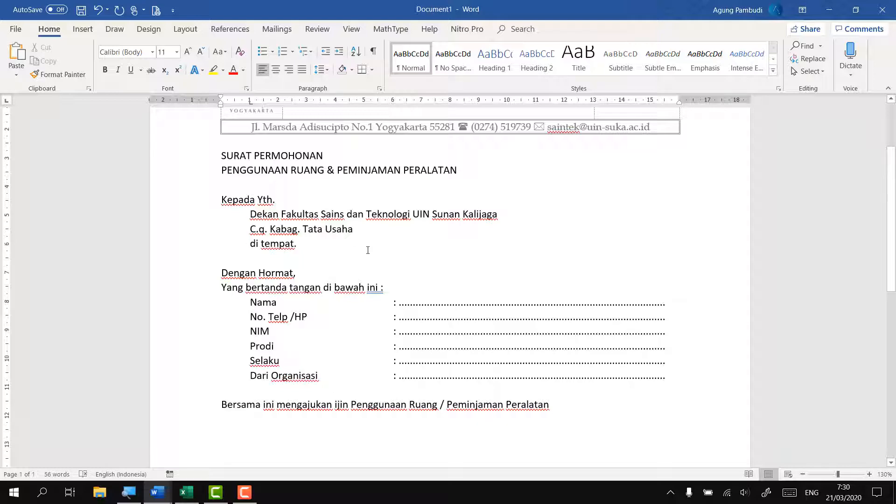
# Step: Insert a table with five columns and five rows below the sentence Bersama ini mengajukan ijin Penggunaan Ruang / Peminjaman Peralatan
pyautogui.scroll(-1, 420, 276)
pyautogui.scroll(3, 420, 276)
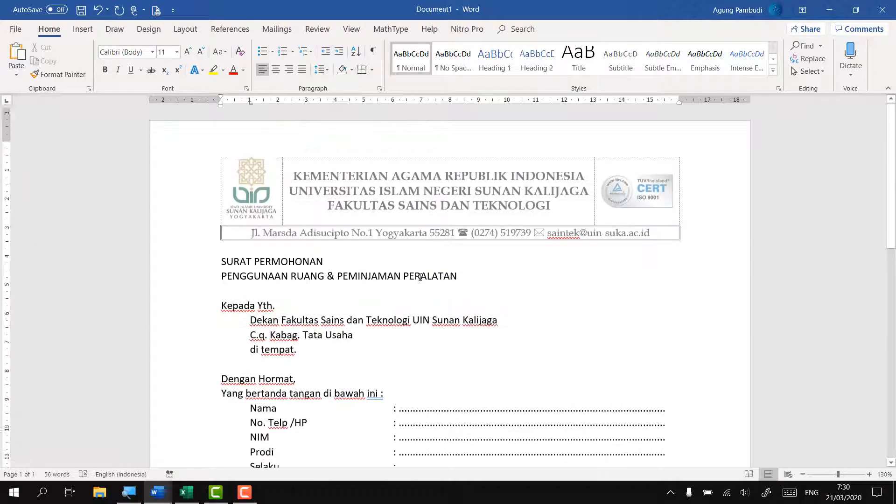
pyautogui.scroll(-3, 420, 277)
pyautogui.scroll(-5, 420, 277)
pyautogui.click(420, 275)
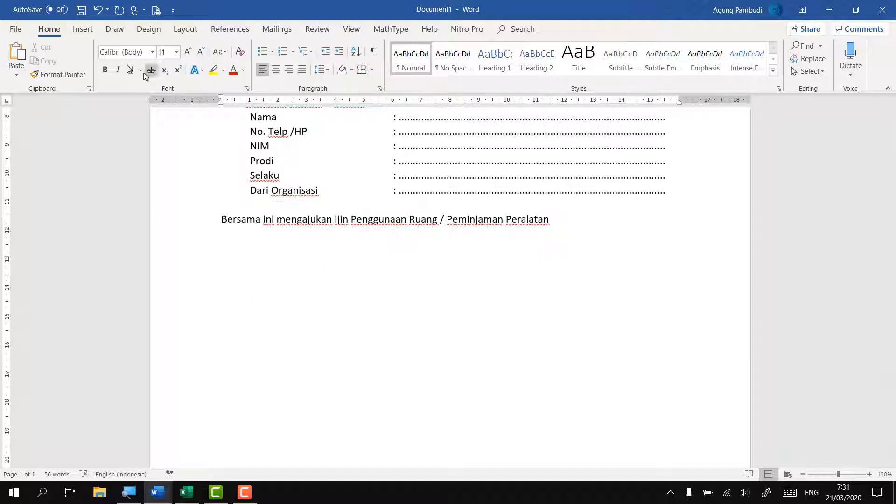
pyautogui.click(84, 29)
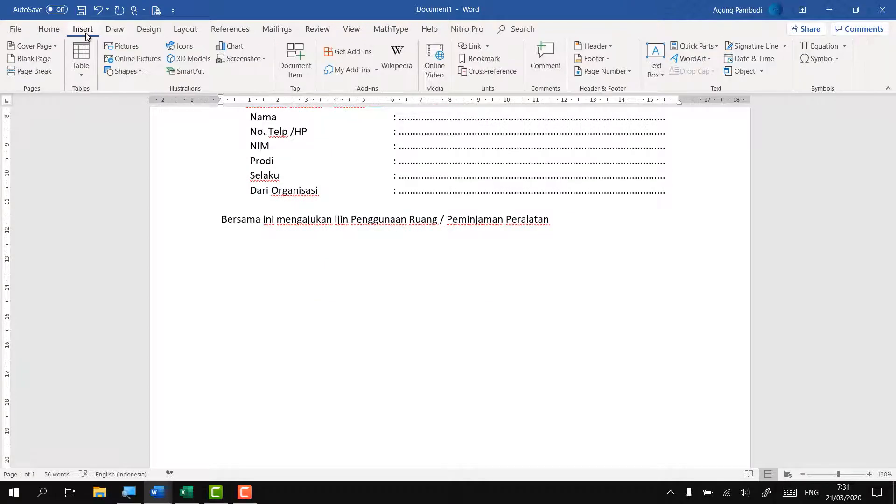
pyautogui.click(83, 61)
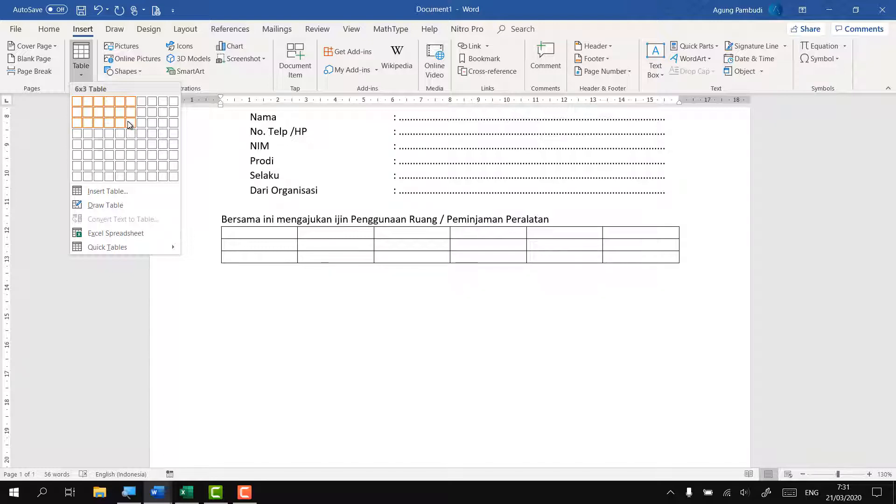
pyautogui.click(123, 146)
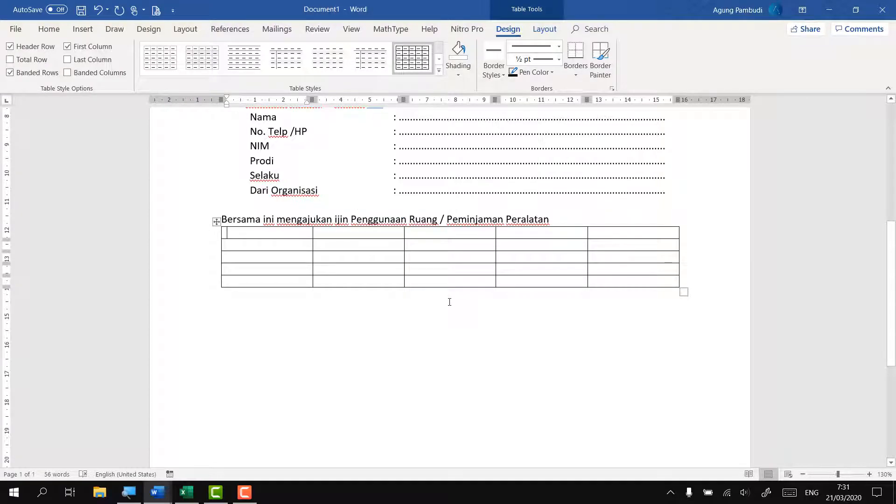
# Step: Enter Nama Ruang/Alat and Mulai in the first two cells of the table's top row, following the reference letter's table
pyautogui.hotkey('alt', 'Tab')
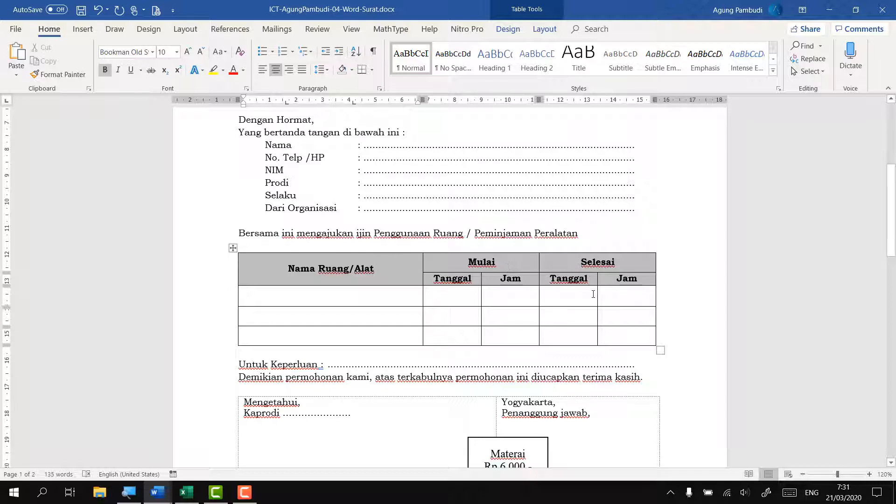
pyautogui.hotkey('alt', 'Tab')
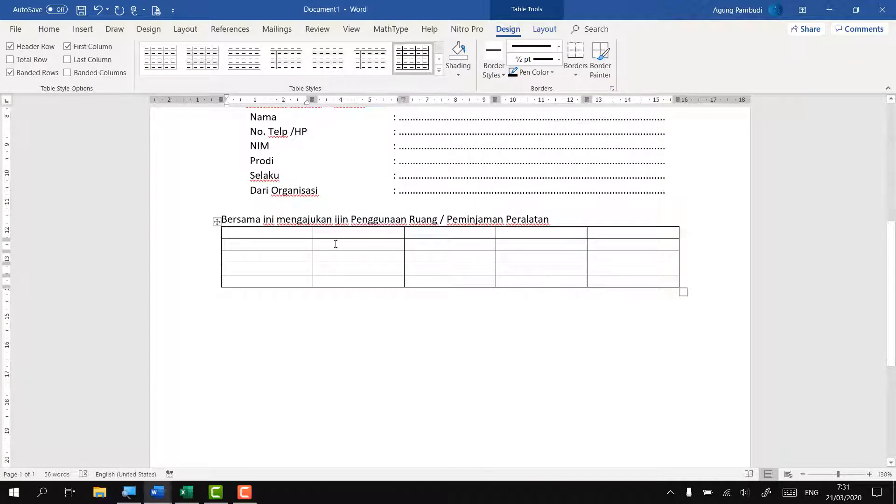
pyautogui.write('Nama Ruang/Alat')
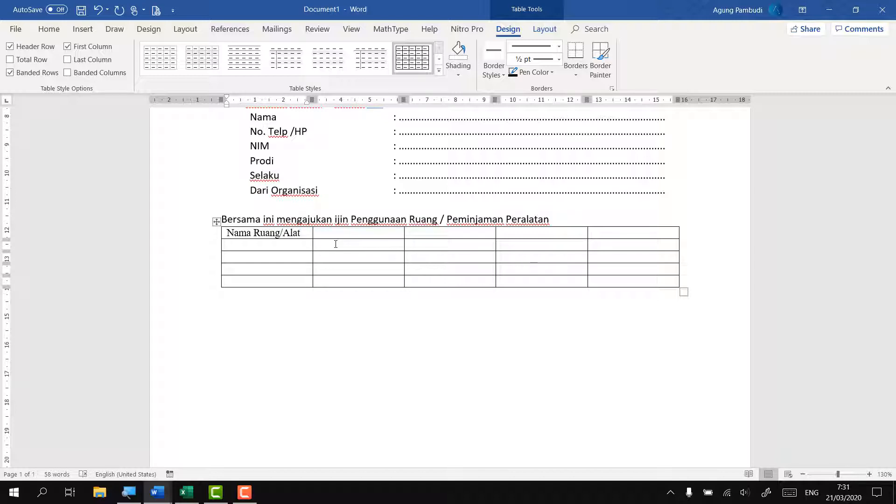
pyautogui.press('Tab')
pyautogui.hotkey('alt', 'Tab')
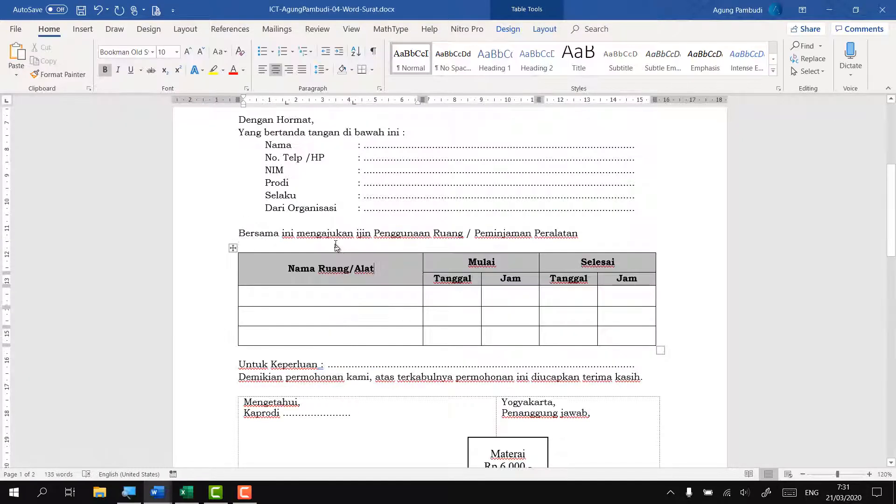
pyautogui.hotkey('alt', 'Tab')
pyautogui.write('Mu')
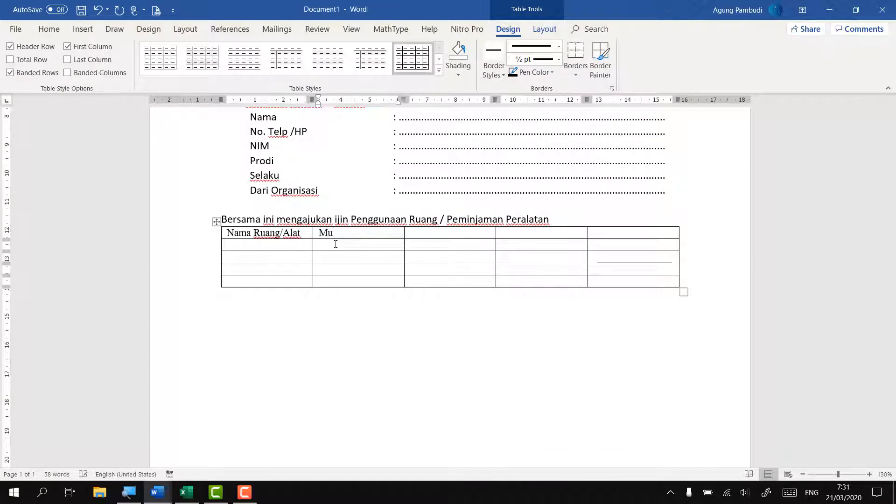
pyautogui.write('lai')
# Step: Enter the subheadings Tanggal under Mulai and Jam in the cell beside it
pyautogui.click(336, 244)
pyautogui.write('Tanggal')
pyautogui.press('Tab')
pyautogui.write('Jam')
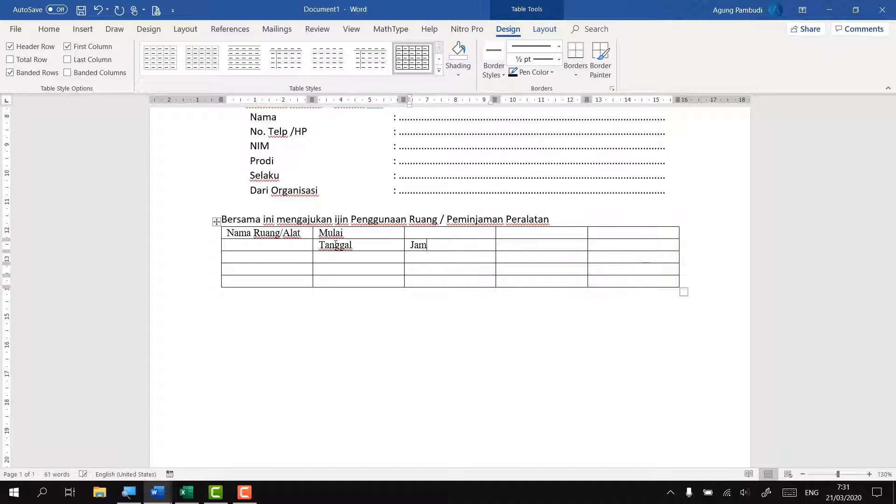
# Step: Enter Selesai as the fourth column's heading, with Tanggal below it and Jam in the second row's last cell
pyautogui.press('Tab')
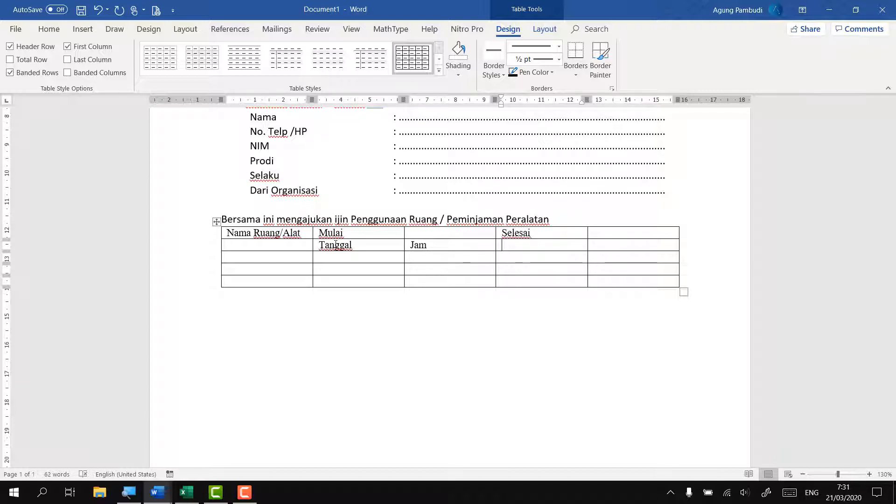
pyautogui.write('Tanggal')
pyautogui.press('Tab')
pyautogui.write('Jam')
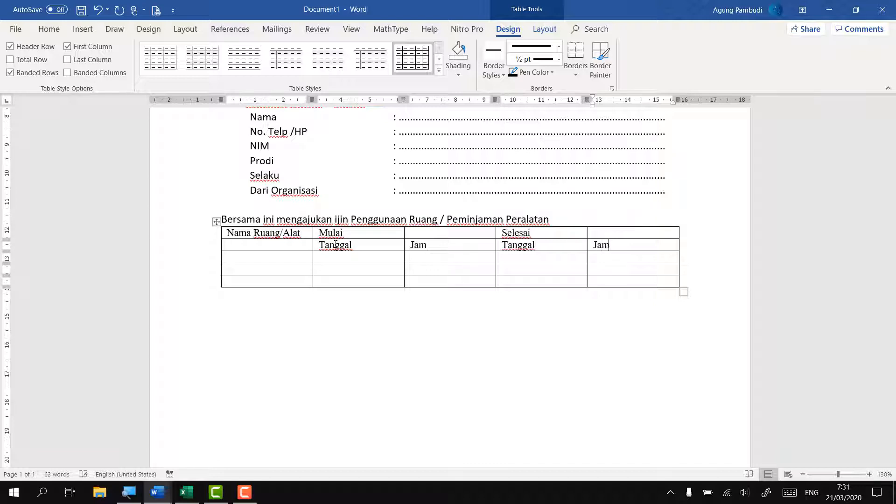
# Step: Merge the Nama Ruang/Alat cell with the empty cell below it
pyautogui.moveTo(280, 233); pyautogui.dragTo(297, 250)
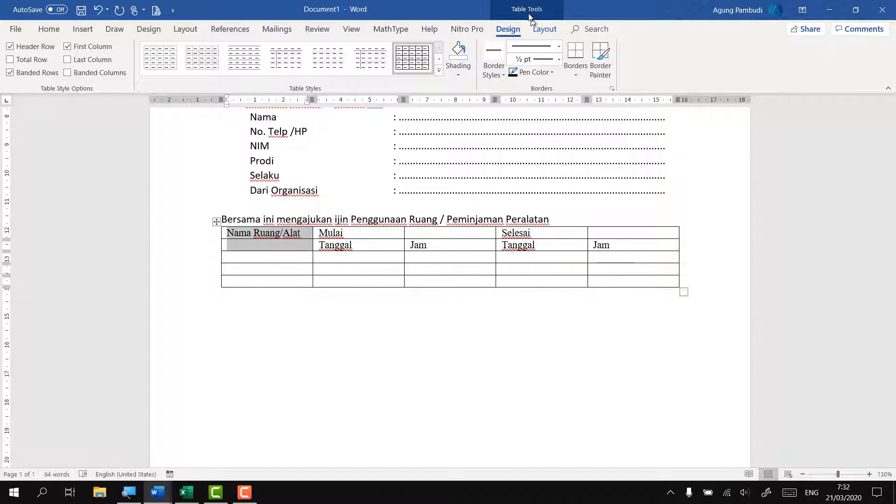
pyautogui.click(544, 30)
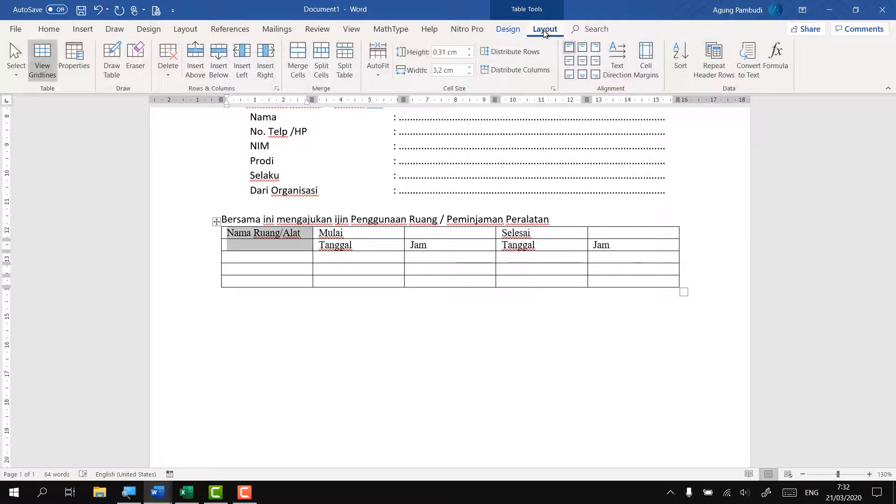
pyautogui.click(300, 68)
pyautogui.click(300, 59)
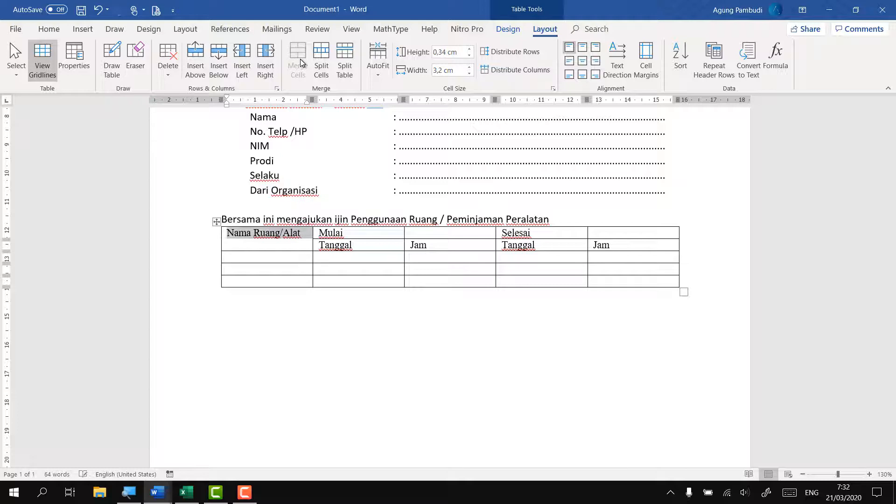
# Step: Merge the Mulai and Selesai cells each with the empty cell beside it in the top row
pyautogui.moveTo(382, 234); pyautogui.dragTo(448, 233)
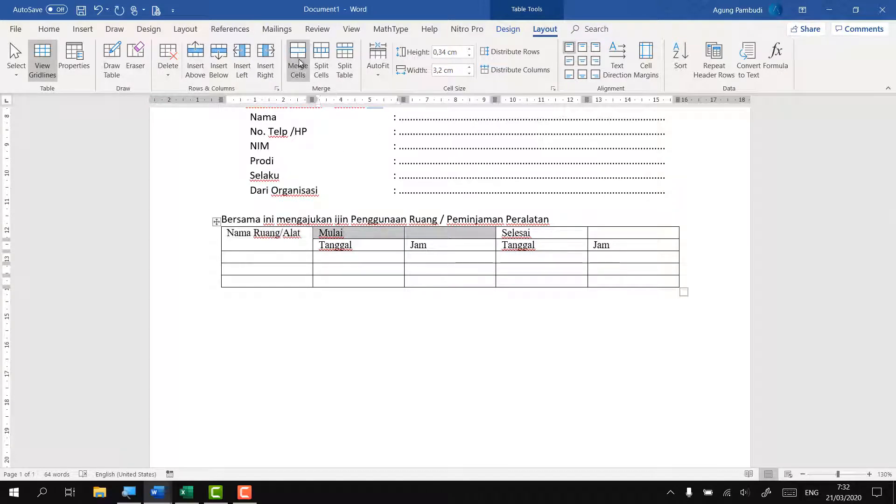
pyautogui.click(297, 59)
pyautogui.moveTo(552, 236); pyautogui.dragTo(630, 234)
pyautogui.click(298, 59)
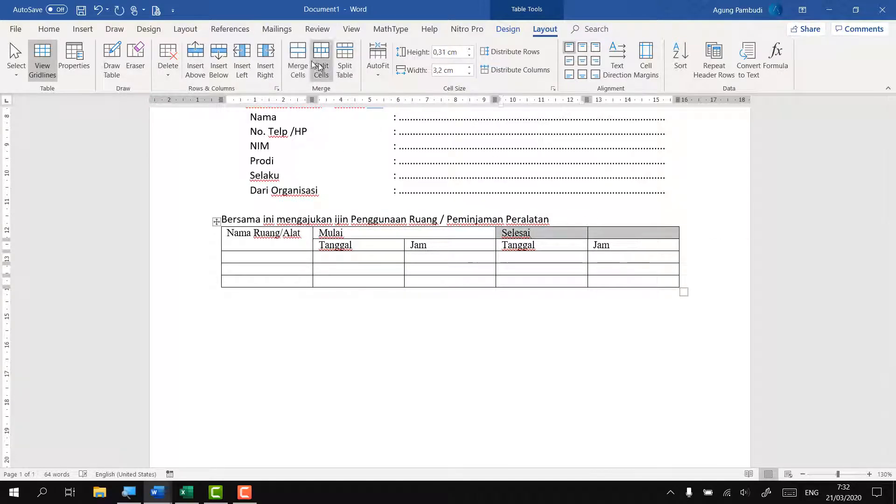
# Step: Center the contents of the whole schedule table both horizontally and vertically within their cells
pyautogui.click(486, 271)
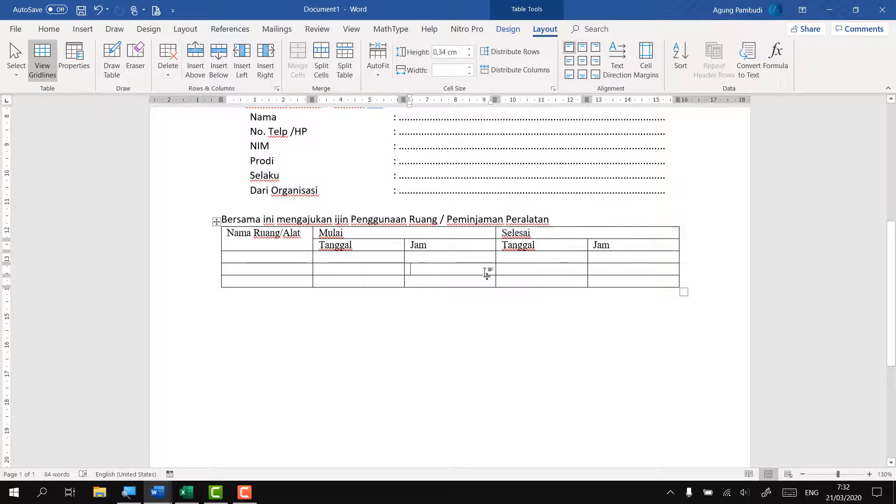
pyautogui.click(216, 223)
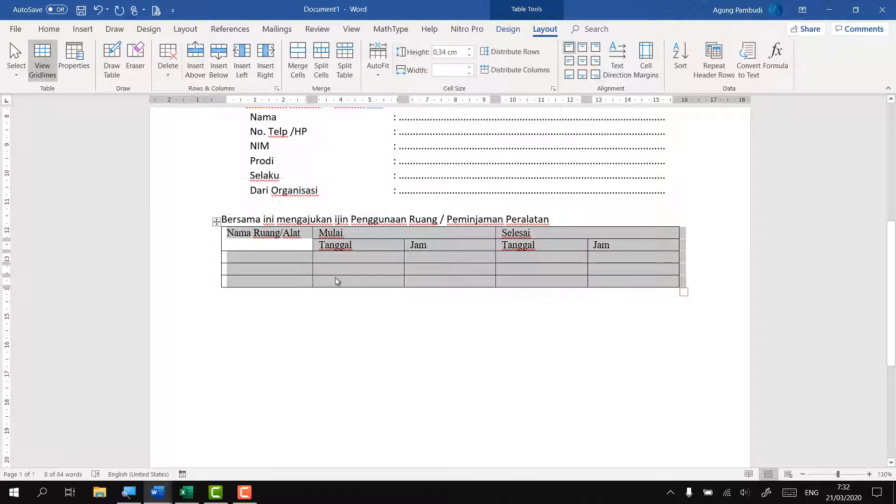
pyautogui.click(584, 62)
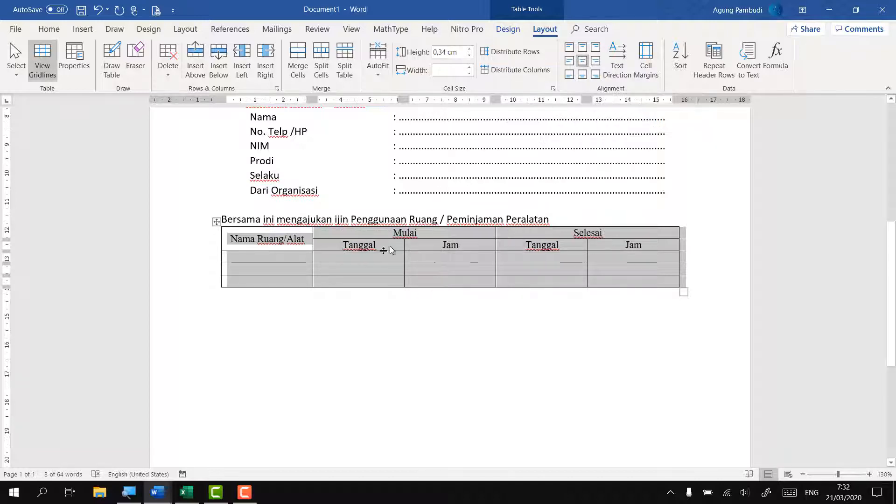
# Step: Increase the height of the schedule table's three empty rows to 0.8 cm
pyautogui.moveTo(271, 258); pyautogui.dragTo(633, 281)
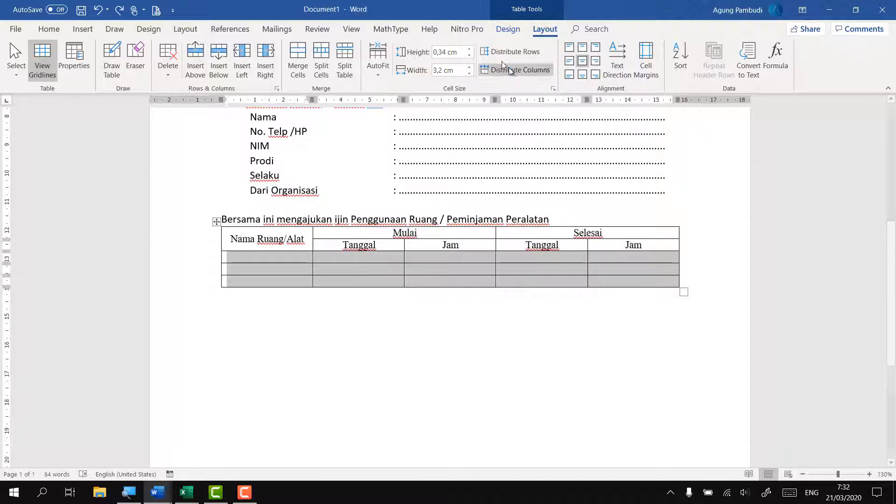
pyautogui.click(471, 50)
pyautogui.click(472, 50)
pyautogui.click(471, 50)
pyautogui.click(472, 50)
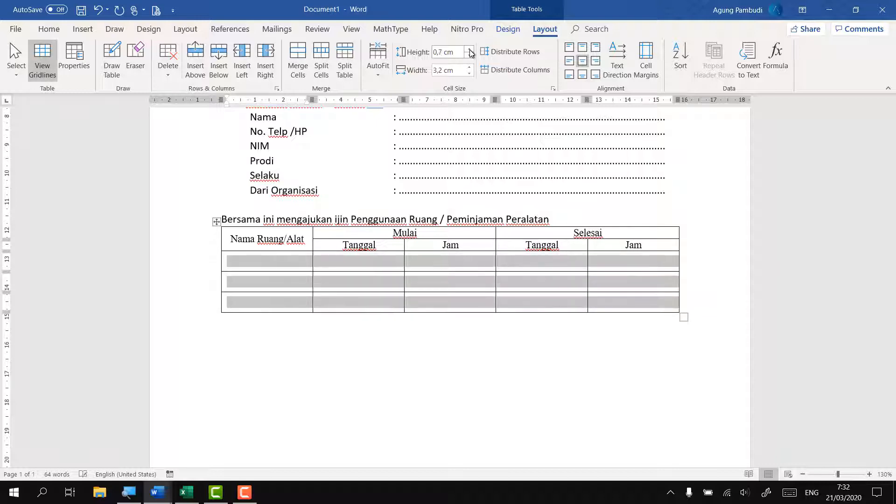
pyautogui.click(471, 50)
# Step: Paste the copied Untuk Keperluan and Demikian permohonan lines below the schedule table as text only
pyautogui.click(426, 346)
pyautogui.scroll(-2, 426, 346)
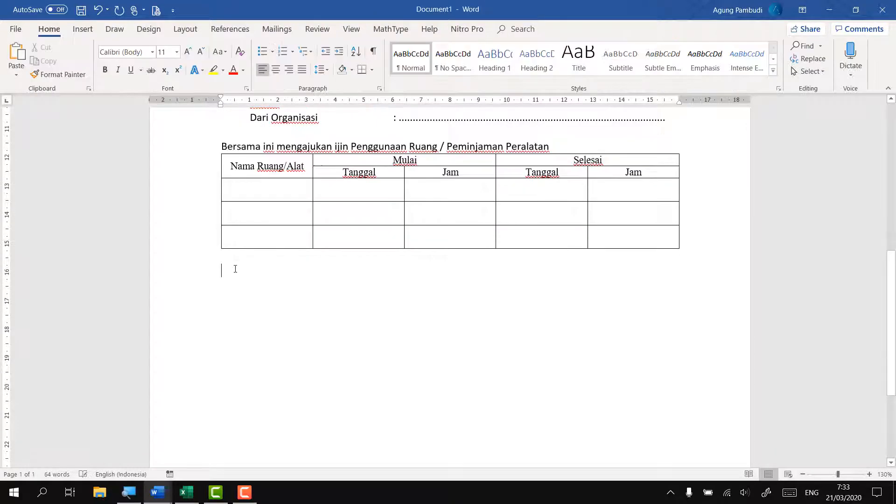
pyautogui.rightClick(236, 270)
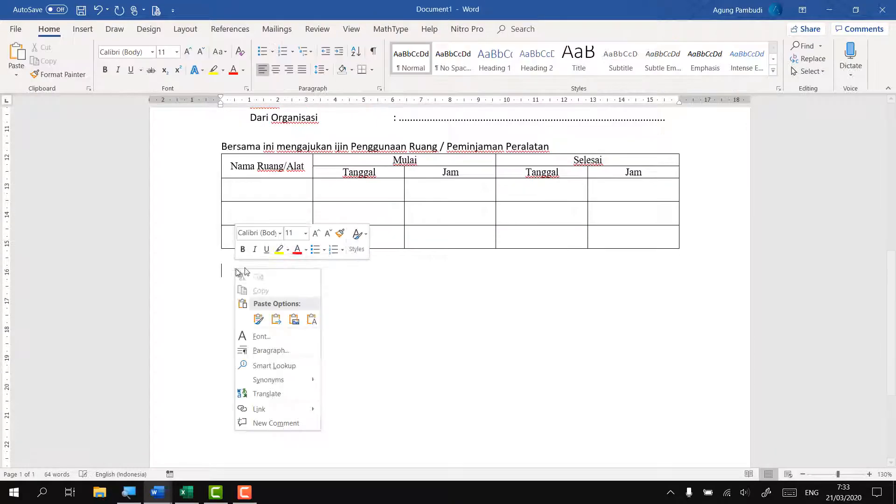
pyautogui.click(311, 320)
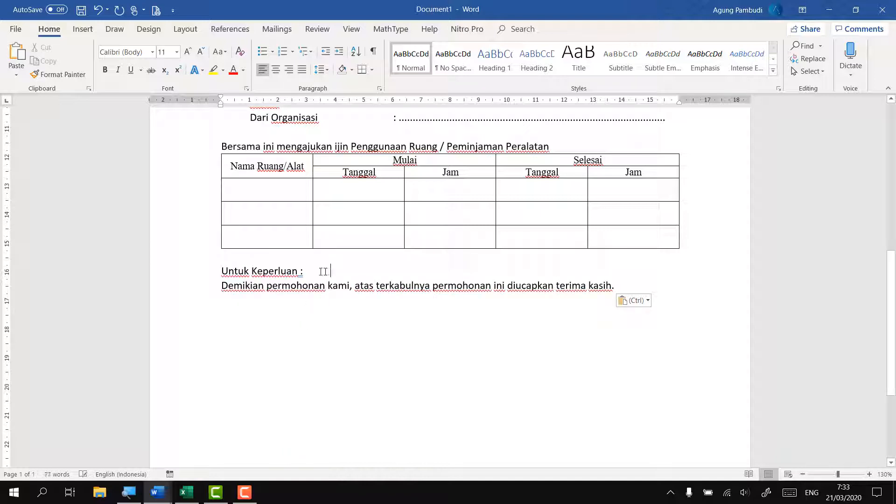
# Step: Set a left tab stop at 14 cm with a dotted leader for the Untuk Keperluan line and insert the tab after the colon
pyautogui.click(384, 276)
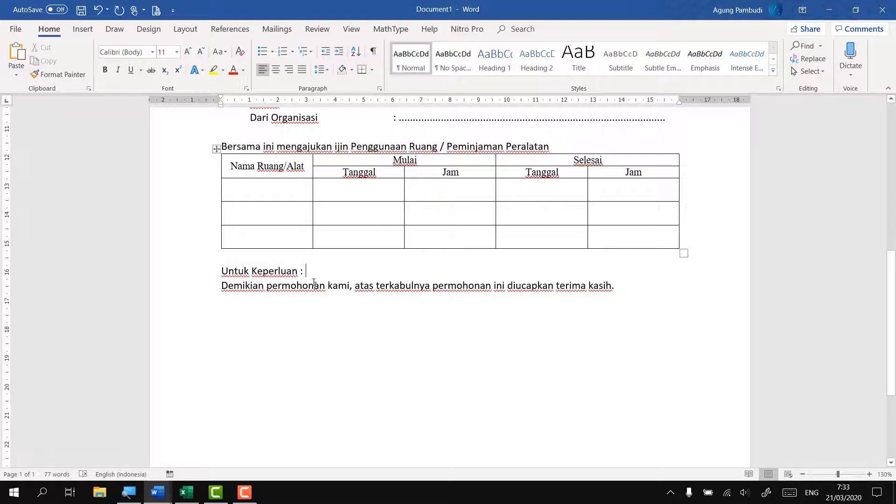
pyautogui.press('super+plus')
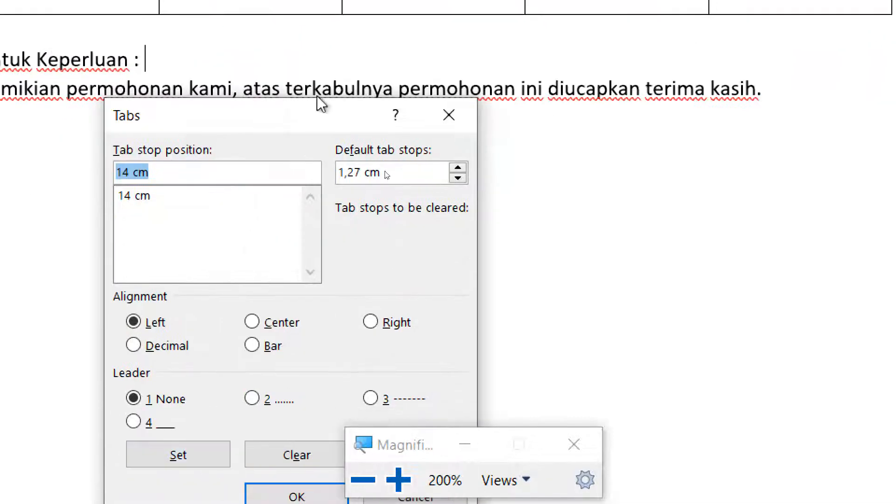
pyautogui.moveTo(260, 114); pyautogui.dragTo(360, 47)
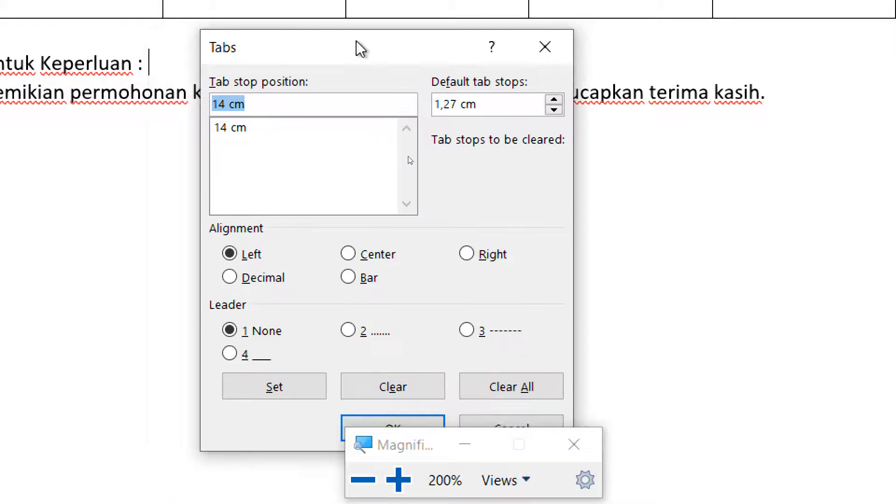
pyautogui.click(363, 480)
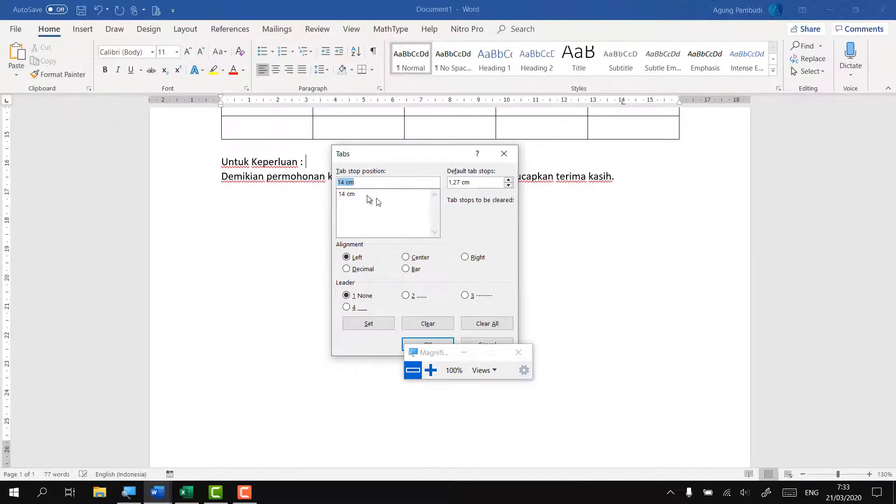
pyautogui.click(414, 299)
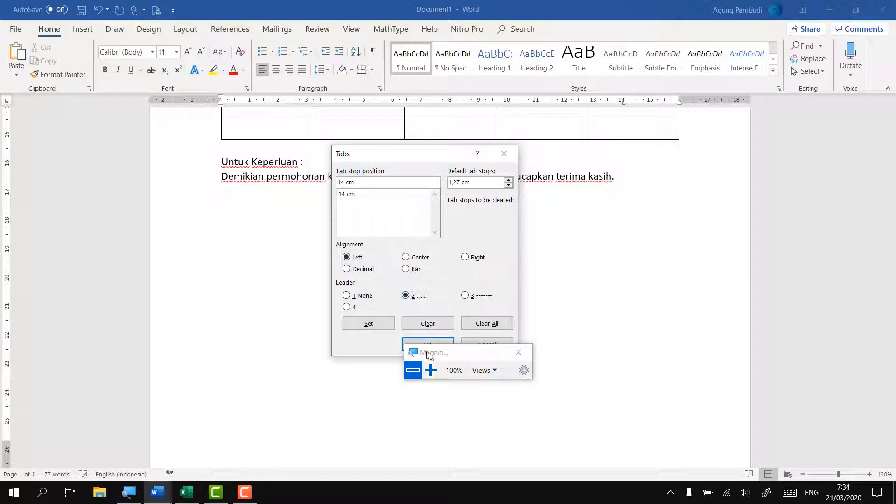
pyautogui.moveTo(429, 355); pyautogui.dragTo(618, 335)
pyautogui.click(369, 324)
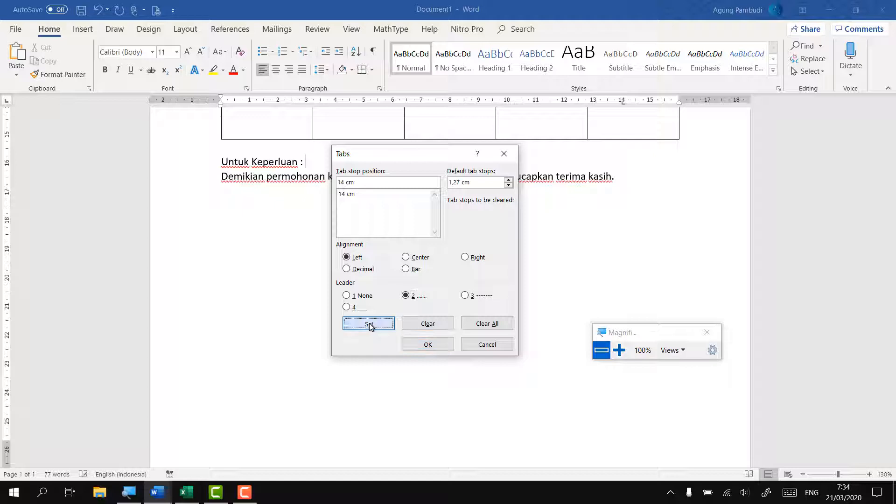
pyautogui.click(428, 344)
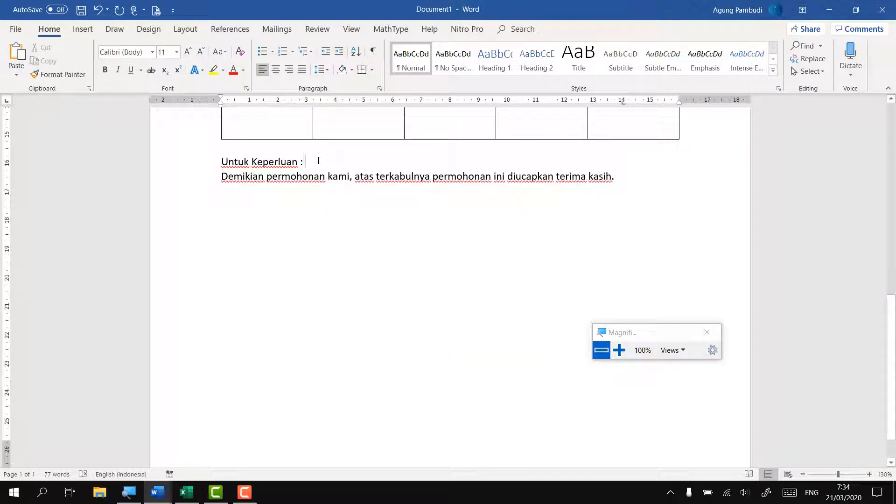
pyautogui.press('Tab')
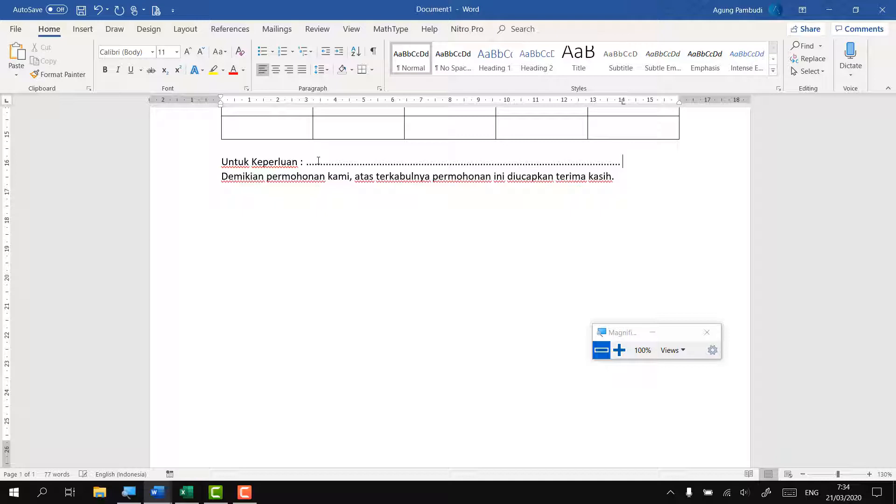
# Step: Remove the 14 cm tab stop from the Untuk Keperluan line and undo the removal
pyautogui.click(620, 350)
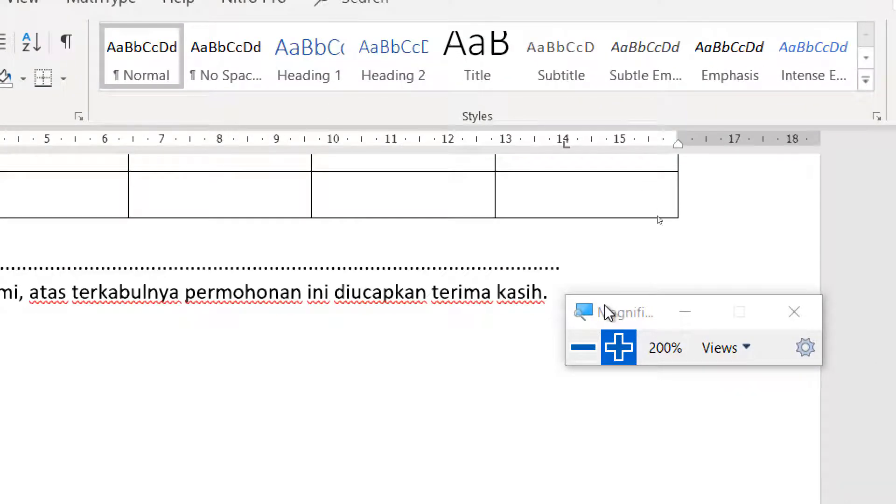
pyautogui.moveTo(606, 314); pyautogui.dragTo(640, 400)
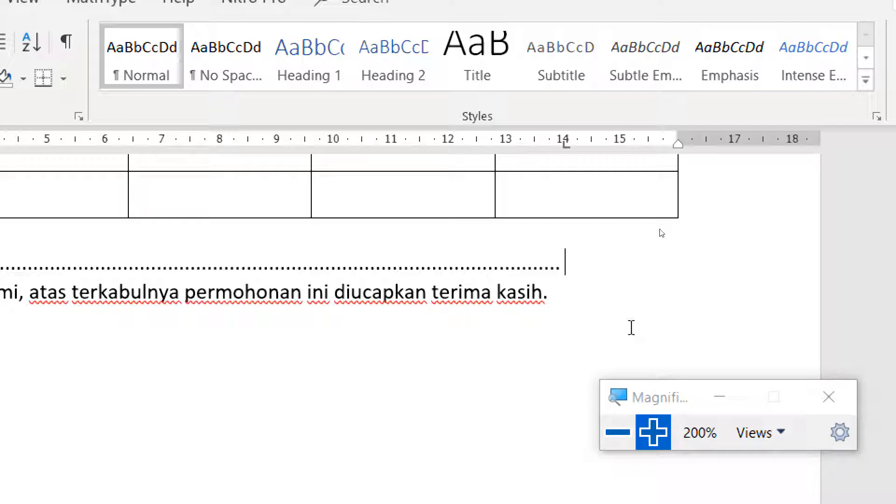
pyautogui.moveTo(565, 147)
pyautogui.mouseDown()
pyautogui.moveTo(348, 145)
pyautogui.moveTo(649, 149)
pyautogui.moveTo(563, 149)
pyautogui.moveTo(591, 161)
pyautogui.moveTo(594, 218)
pyautogui.mouseUp()
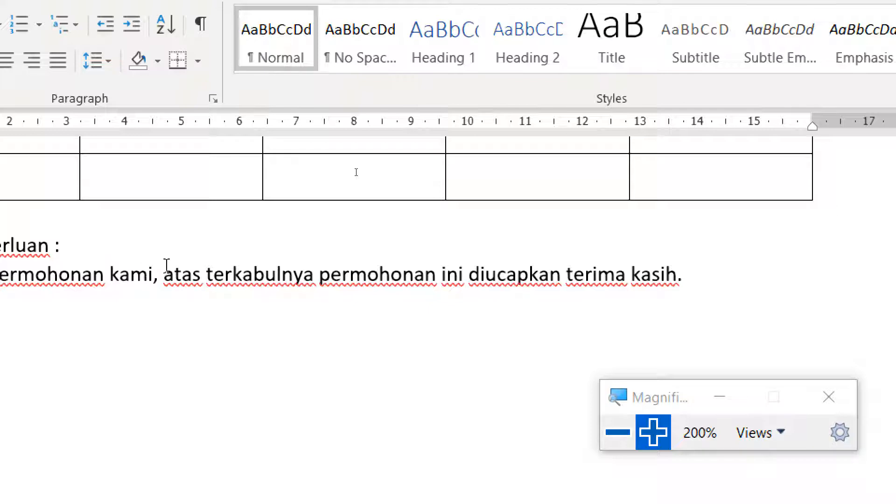
pyautogui.hotkey('ctrl', 'z')
# Step: Shorten the No. Telp /HP line's dotted leader by moving its tab stop inward, and return the stop to about 15.5 cm
pyautogui.scroll(5, 498, 362)
pyautogui.scroll(2, 498, 362)
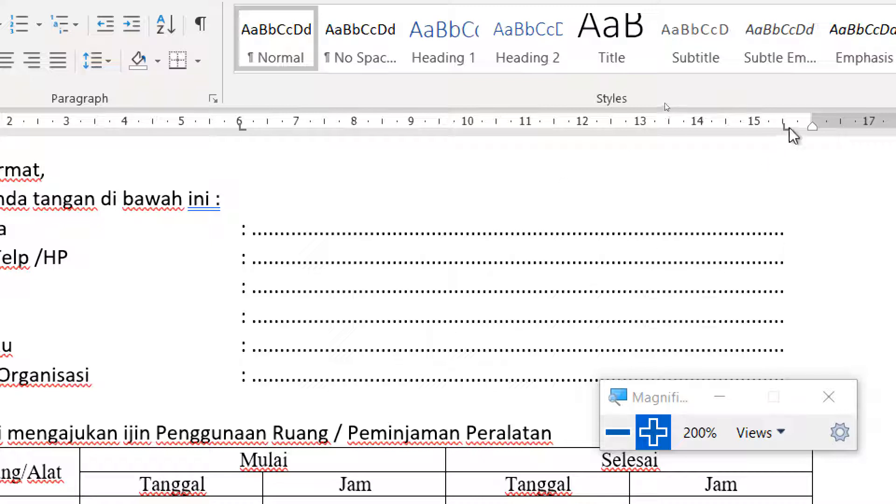
pyautogui.moveTo(786, 127); pyautogui.dragTo(633, 126)
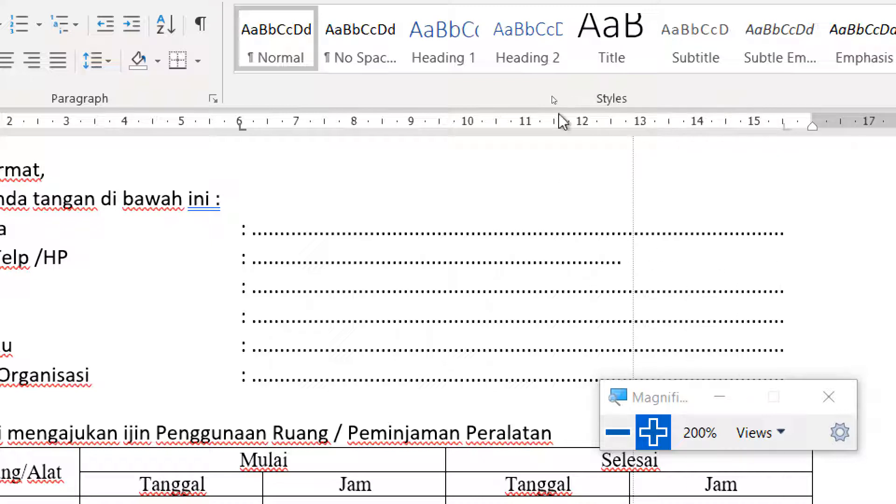
pyautogui.moveTo(550, 130); pyautogui.dragTo(788, 127)
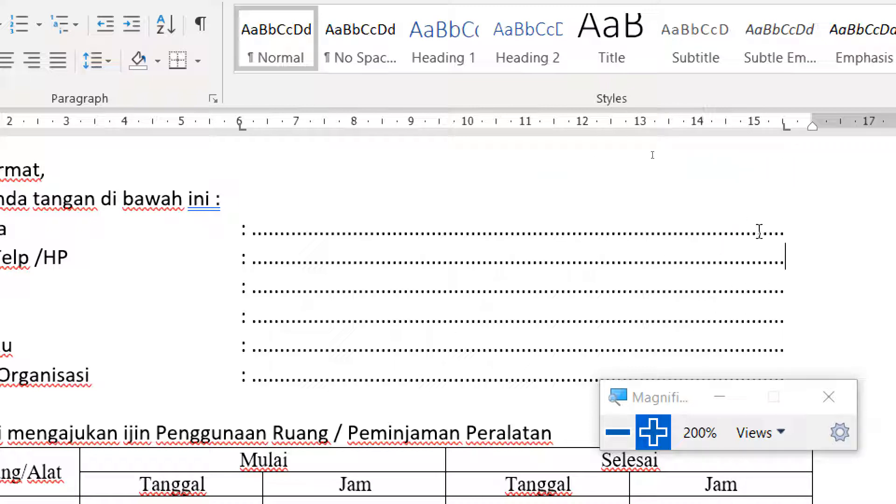
# Step: Remove the dotted leader's tab stop from the Nama line and undo the removal
pyautogui.click(759, 232)
pyautogui.moveTo(784, 127); pyautogui.dragTo(783, 189)
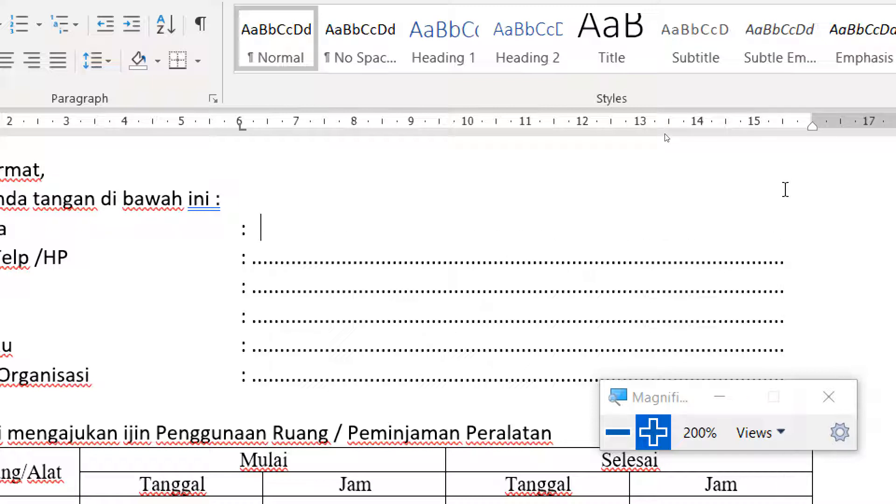
pyautogui.hotkey('ctrl', 'z')
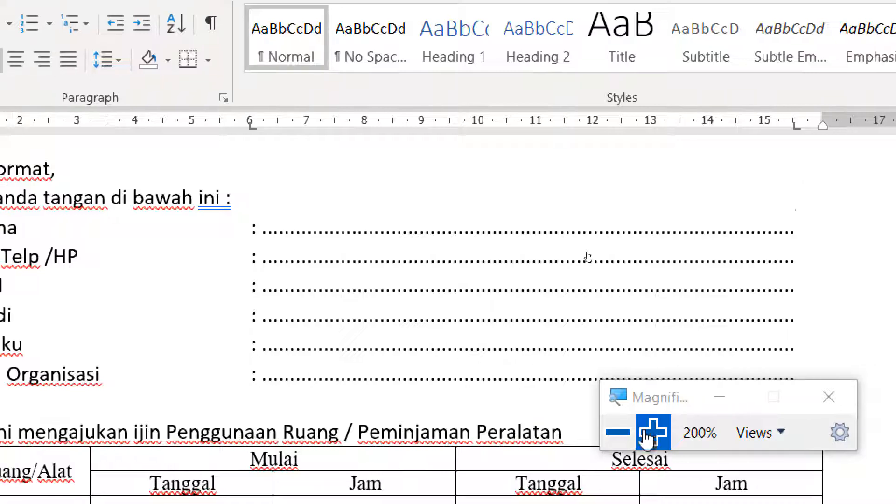
pyautogui.click(618, 432)
# Step: Insert a table with two columns and one row below the Demikian permohonan sentence
pyautogui.scroll(-4, 461, 247)
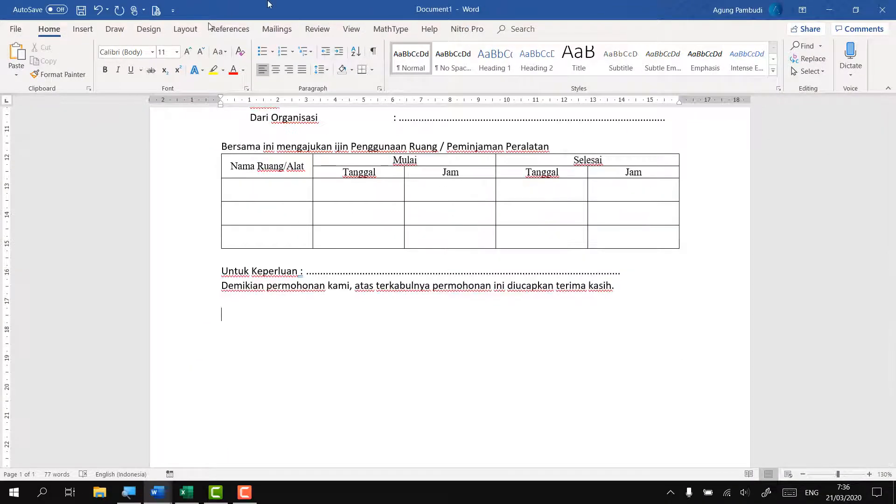
pyautogui.click(83, 28)
pyautogui.click(81, 59)
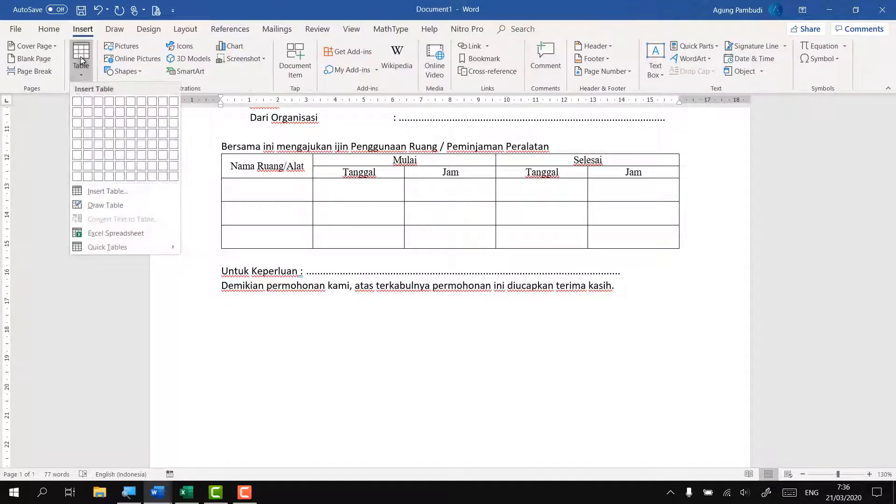
pyautogui.click(92, 109)
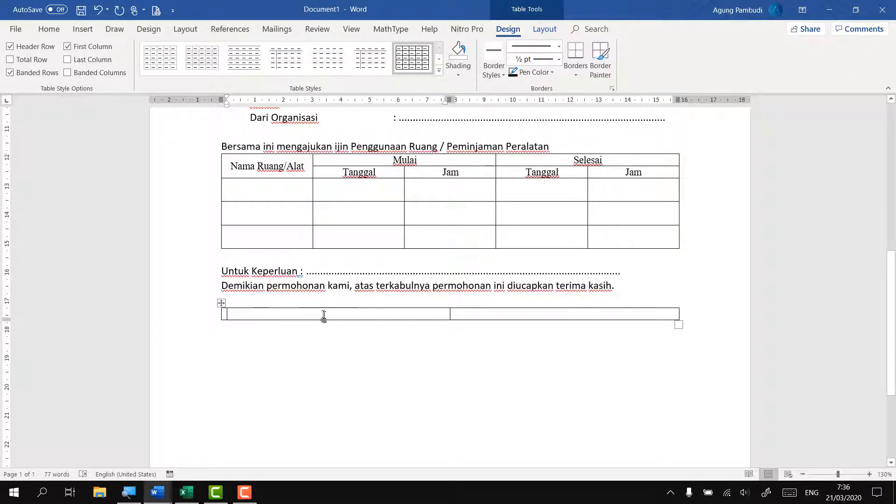
# Step: Enter Mengetahui in the new table's first cell, with Kaprodi and a row of dots on the line below it
pyautogui.write('Mengetahu')
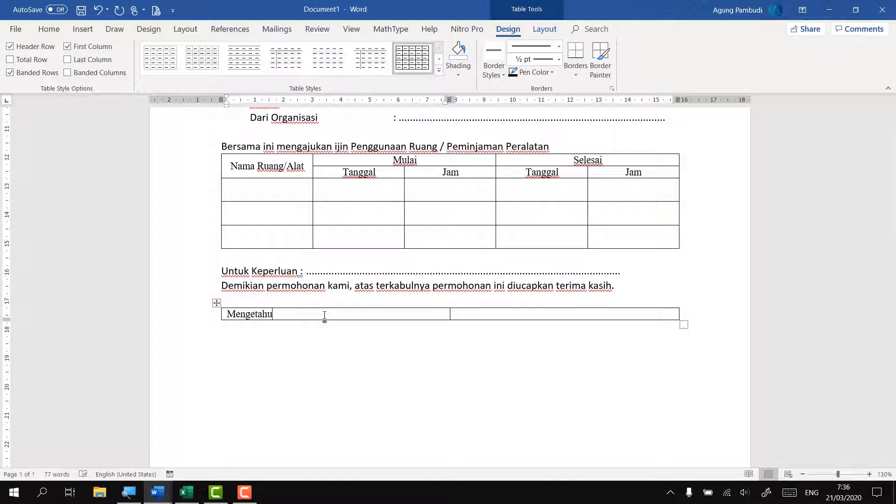
pyautogui.write('i')
pyautogui.press('Return')
pyautogui.write('kaprodi')
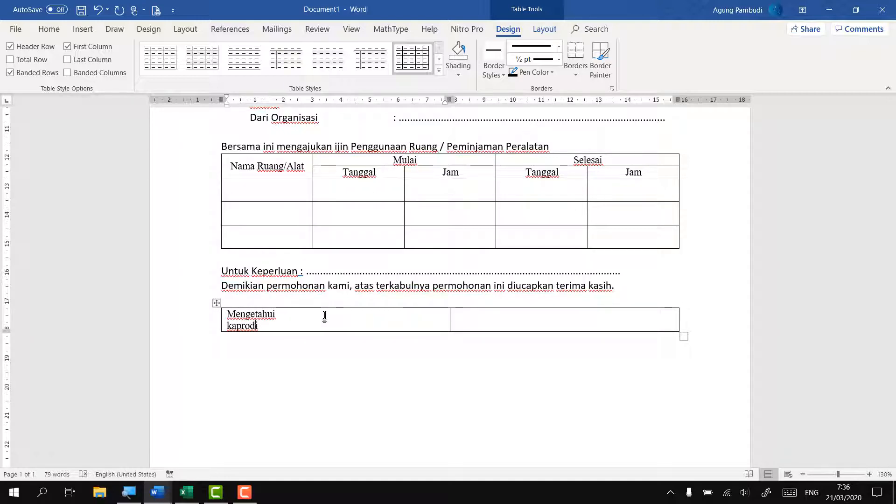
pyautogui.press('Left')
pyautogui.press('Left')
pyautogui.press('Left')
pyautogui.press('Left')
pyautogui.press('BackSpace')
pyautogui.write('K')
pyautogui.press('Right')
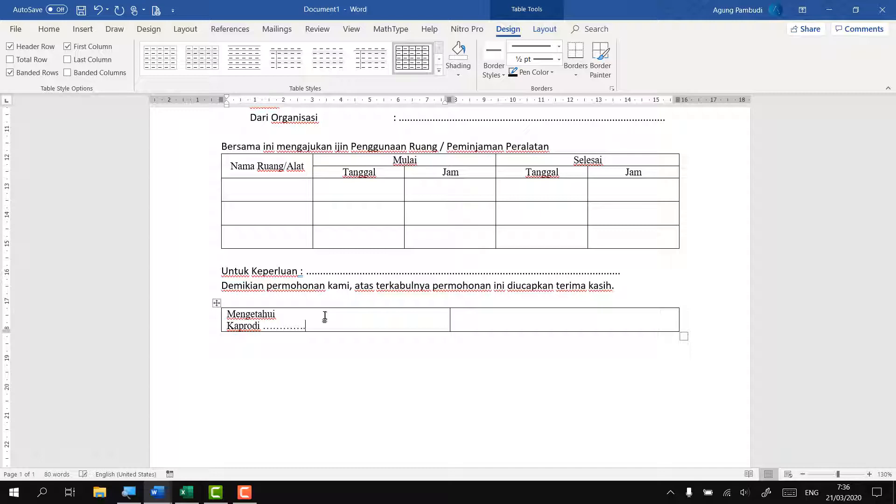
# Step: Add six blank lines below the Kaprodi line as signature space
pyautogui.press('Return')
pyautogui.press('Return')
pyautogui.press('Return')
pyautogui.press('Return')
pyautogui.press('Return')
pyautogui.press('Return')
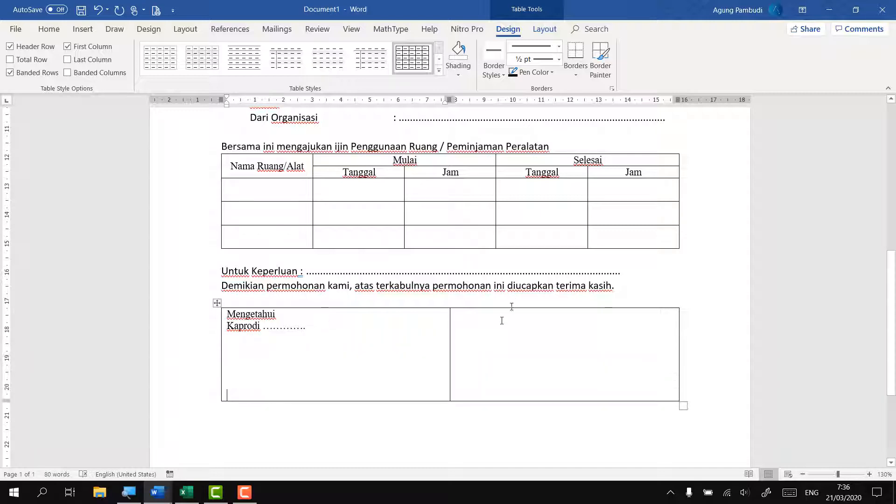
# Step: Enter Yogyakarta followed by a comma and dots in the second cell, with Penanggung Jawab on the line below
pyautogui.click(502, 321)
pyautogui.write('Yogyakarta,..........')
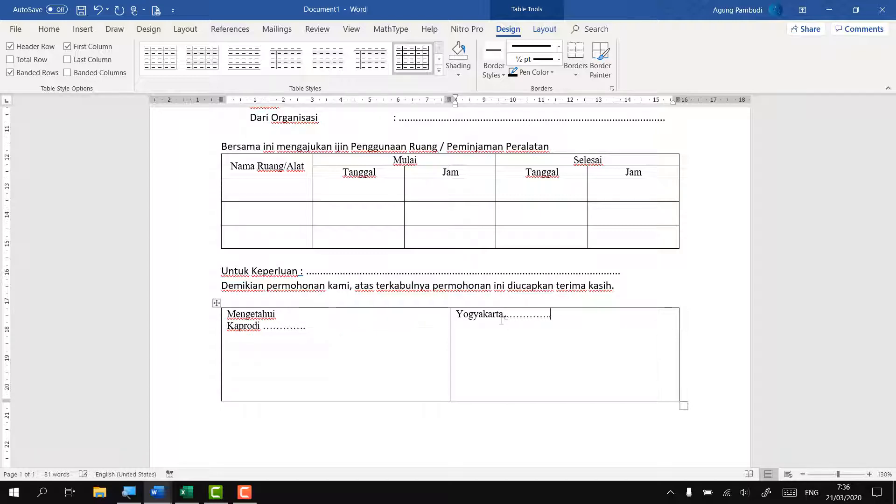
pyautogui.write('..')
pyautogui.press('Return')
pyautogui.write('Pen')
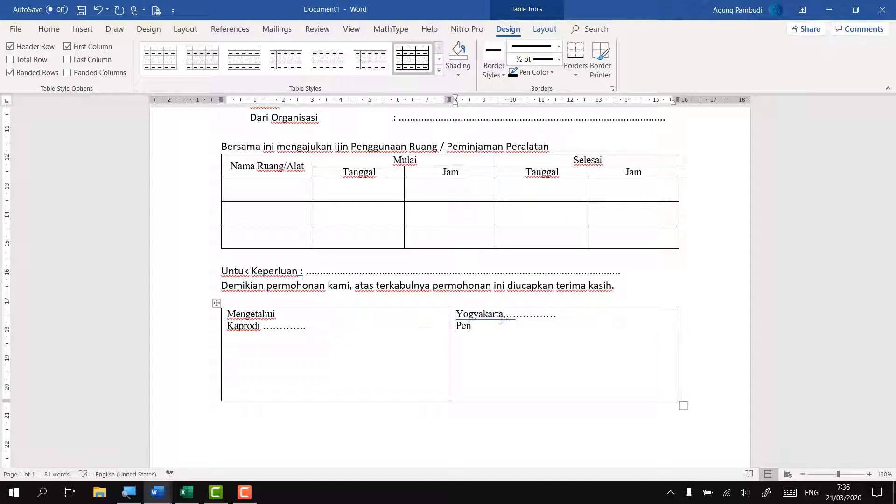
pyautogui.write('anggung Jawa')
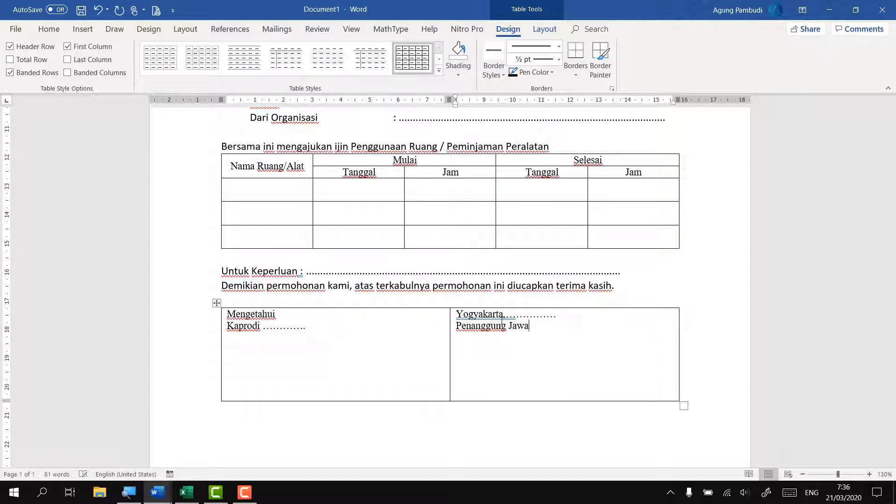
# Step: Add nine blank lines below Penanggung Jawab as signature space
pyautogui.press('Return')
pyautogui.press('Return')
pyautogui.press('Return')
pyautogui.press('Return')
pyautogui.press('Return')
pyautogui.press('Return')
pyautogui.press('Return')
pyautogui.press('Return')
pyautogui.press('Return')
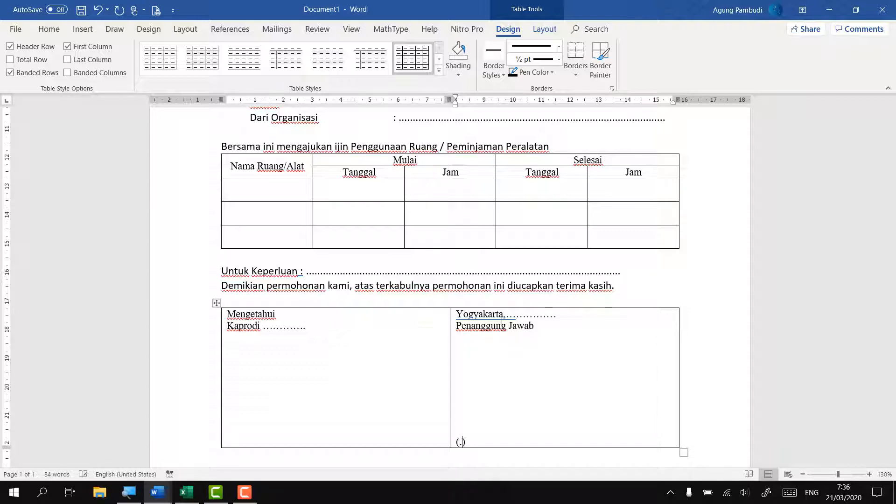
# Step: Fill the parentheses in the Penanggung Jawab cell with a row of dots and add NIM. on the line below
pyautogui.write('.......................................')
pyautogui.press('Return')
pyautogui.write('NIM.')
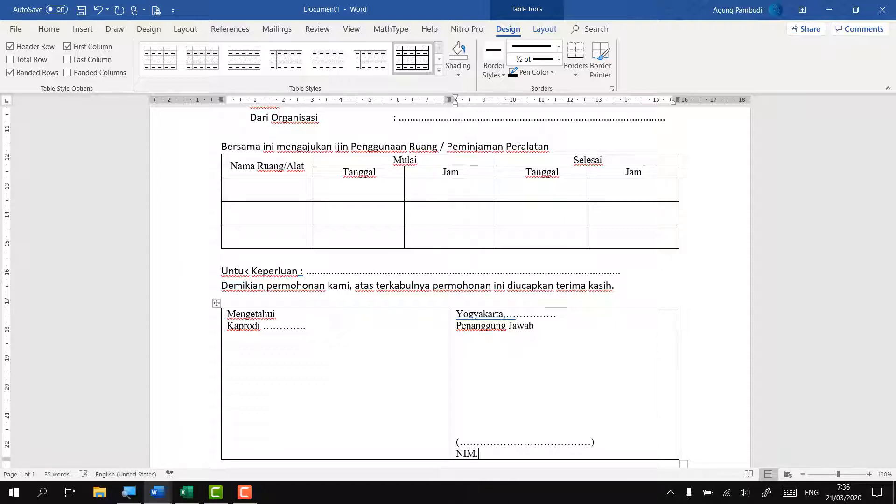
# Step: Add nine blank lines below Kaprodi, followed by a row of dots in parentheses with NIP. on the line below
pyautogui.click(332, 326)
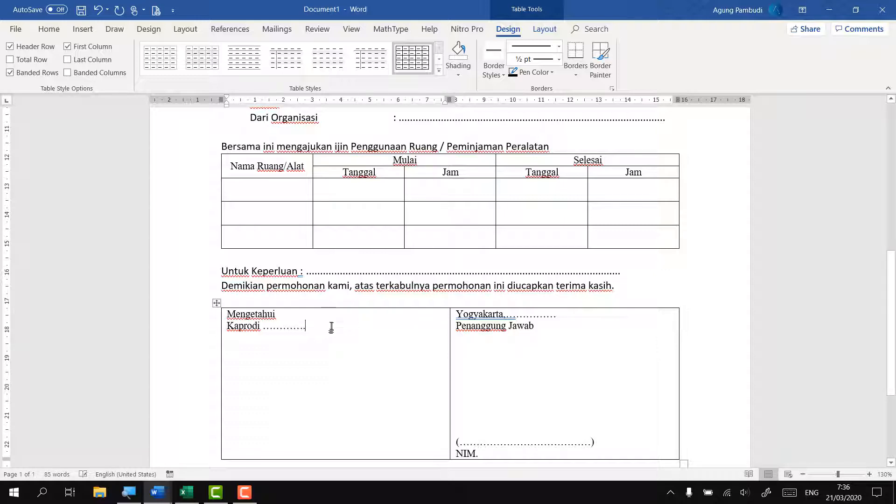
pyautogui.press('Return')
pyautogui.press('Return')
pyautogui.press('Return')
pyautogui.press('Return')
pyautogui.press('Return')
pyautogui.press('Return')
pyautogui.press('Return')
pyautogui.press('Return')
pyautogui.press('Return')
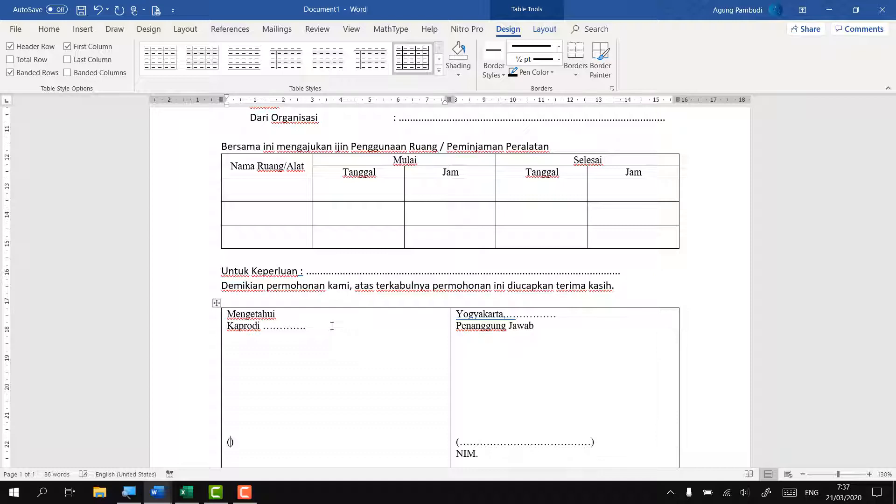
pyautogui.write('..................................................')
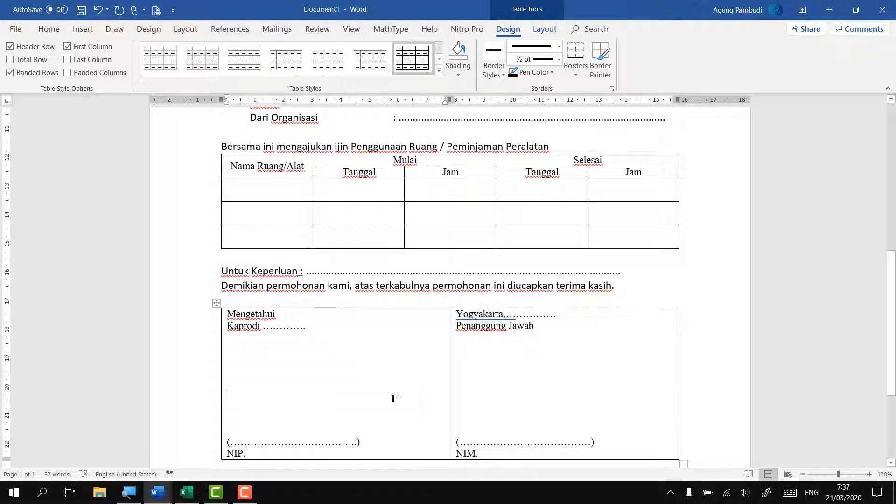
# Step: Remove two blank lines from the signature space in each of the two signature cells
pyautogui.press('BackSpace')
pyautogui.press('BackSpace')
pyautogui.click(506, 391)
pyautogui.press('BackSpace')
pyautogui.press('BackSpace')
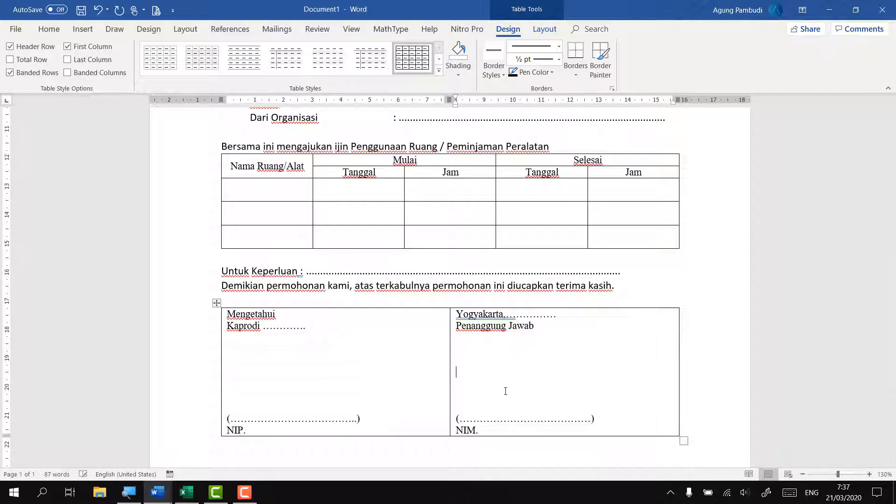
# Step: Widen the signature table's first column by moving the divider towards the Penanggung Jawab cell
pyautogui.scroll(-3, 506, 391)
pyautogui.scroll(2, 504, 390)
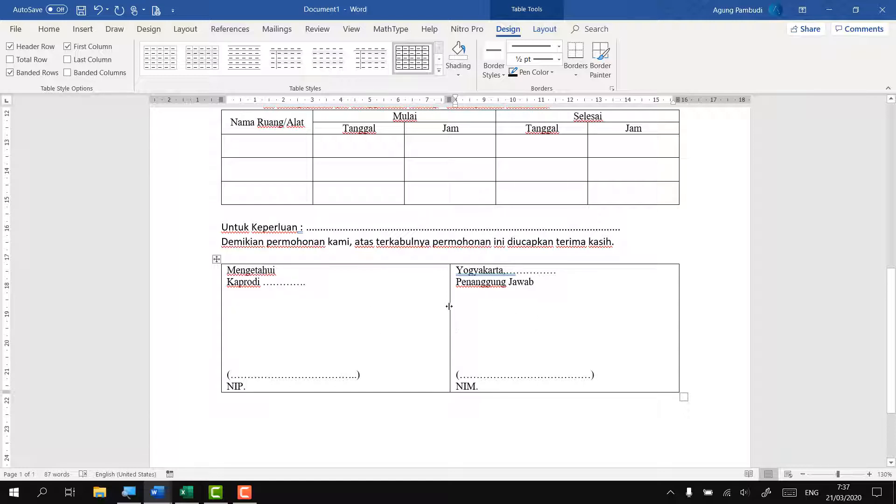
pyautogui.moveTo(449, 306)
pyautogui.mouseDown()
pyautogui.moveTo(529, 307)
pyautogui.moveTo(500, 303)
pyautogui.mouseUp()
# Step: Set the whole signature table to No Border
pyautogui.click(216, 259)
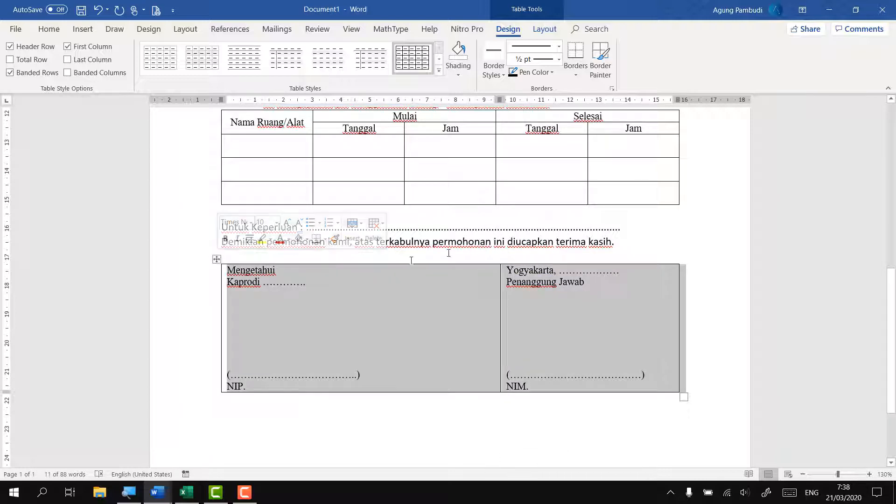
pyautogui.click(577, 73)
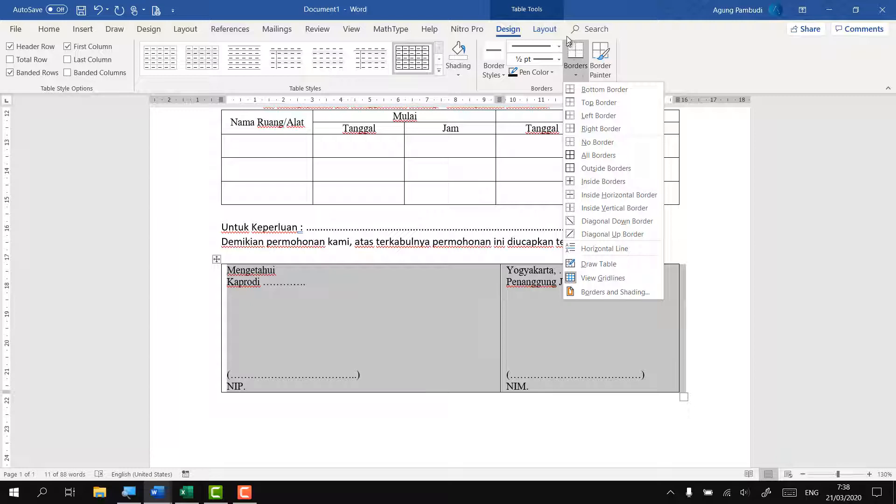
pyautogui.click(593, 148)
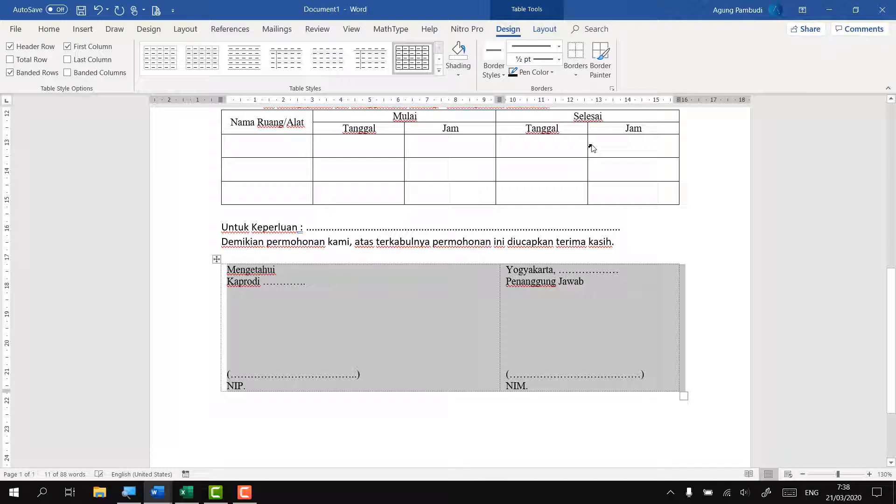
pyautogui.click(698, 252)
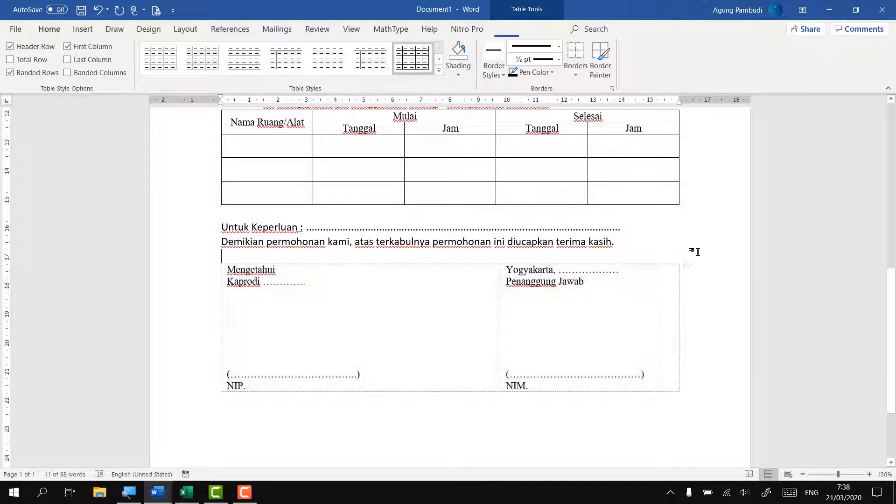
# Step: Check the full letter in the print preview at 100% zoom, from the letterhead down to the signature block
pyautogui.click(156, 18)
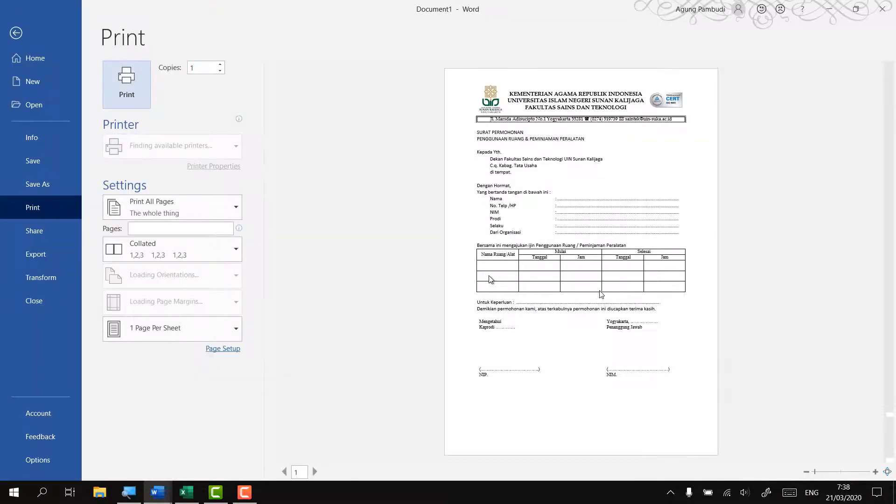
pyautogui.click(875, 472)
pyautogui.click(876, 472)
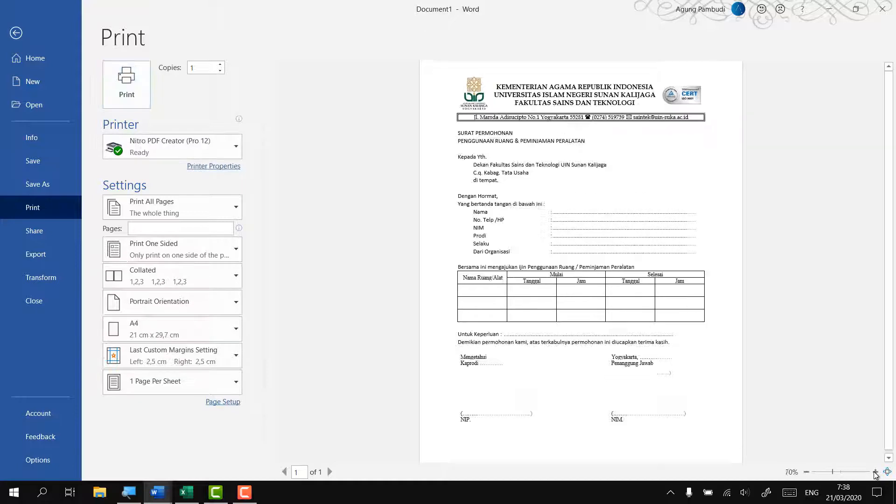
pyautogui.click(875, 473)
pyautogui.click(875, 473)
pyautogui.click(875, 472)
pyautogui.scroll(-3, 670, 266)
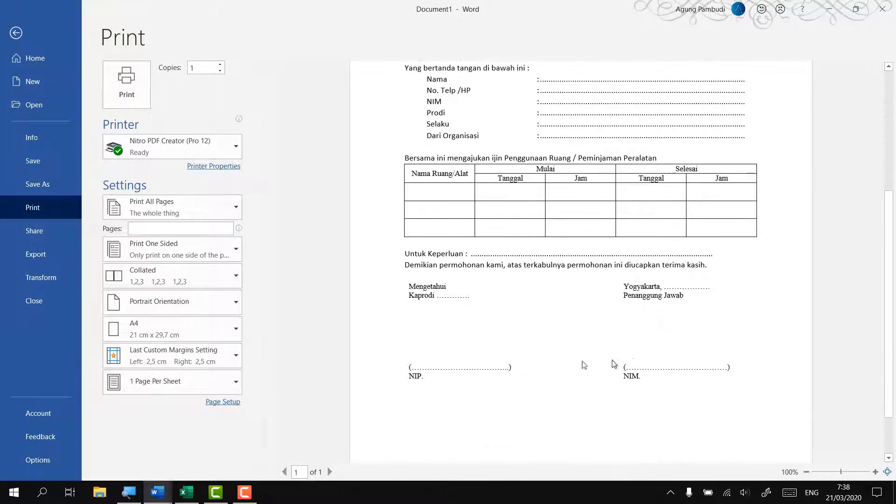
pyautogui.scroll(3, 687, 345)
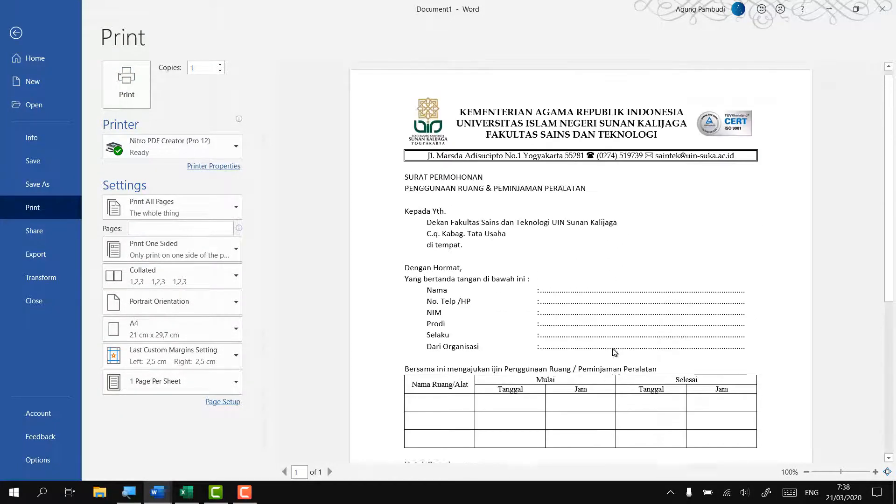
pyautogui.scroll(-2, 614, 400)
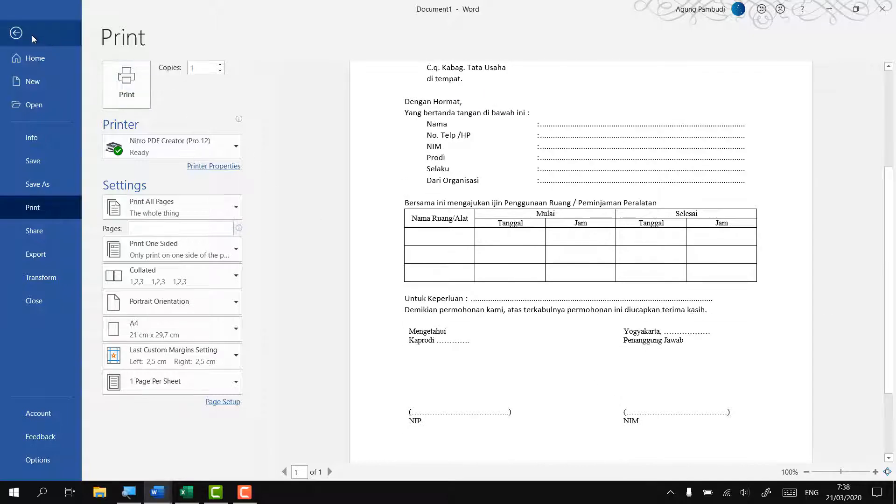
pyautogui.click(32, 35)
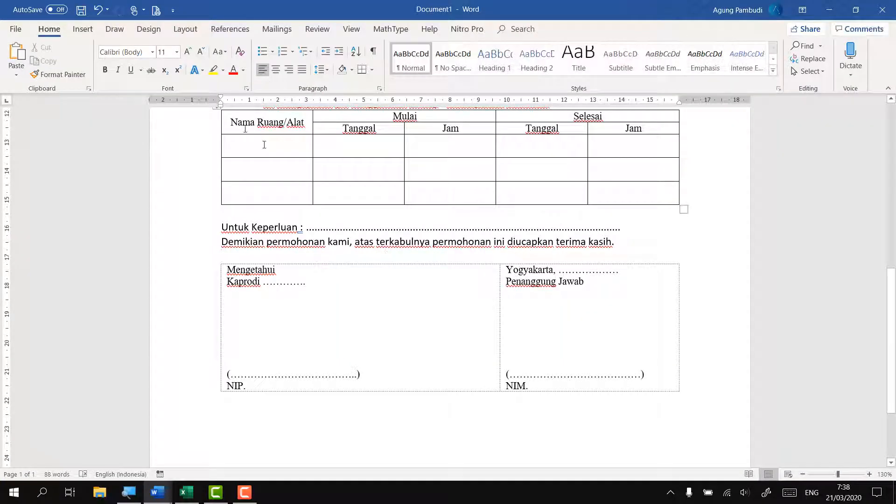
# Step: Draw a text box about 2.9 cm wide and 1.38 cm high across the divider between the two signature cells
pyautogui.click(81, 29)
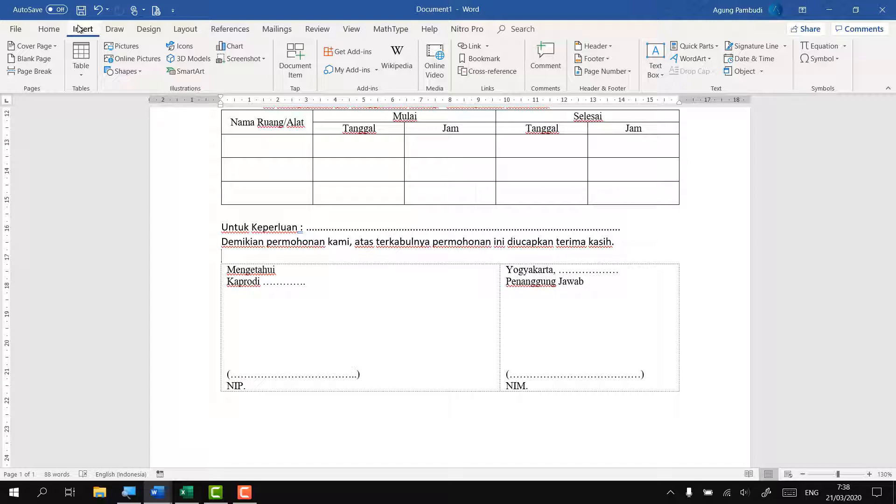
pyautogui.click(135, 73)
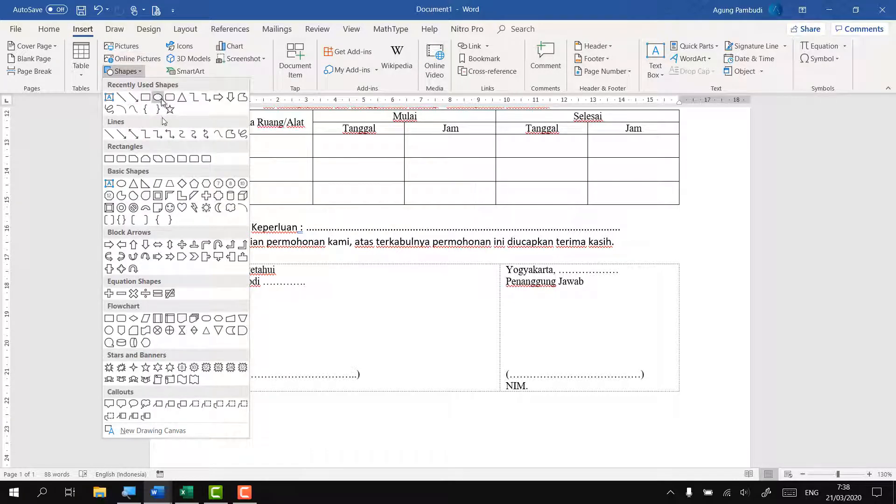
pyautogui.click(438, 258)
pyautogui.click(126, 71)
pyautogui.click(129, 492)
pyautogui.click(595, 256)
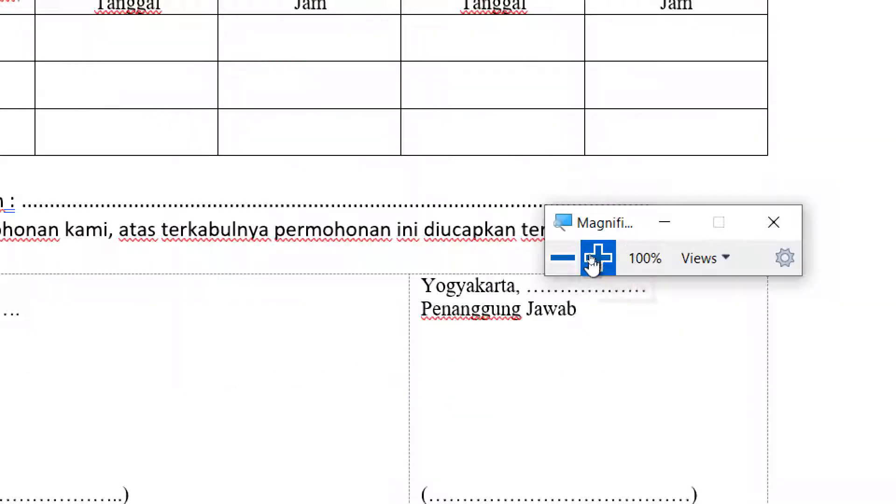
pyautogui.click(250, 146)
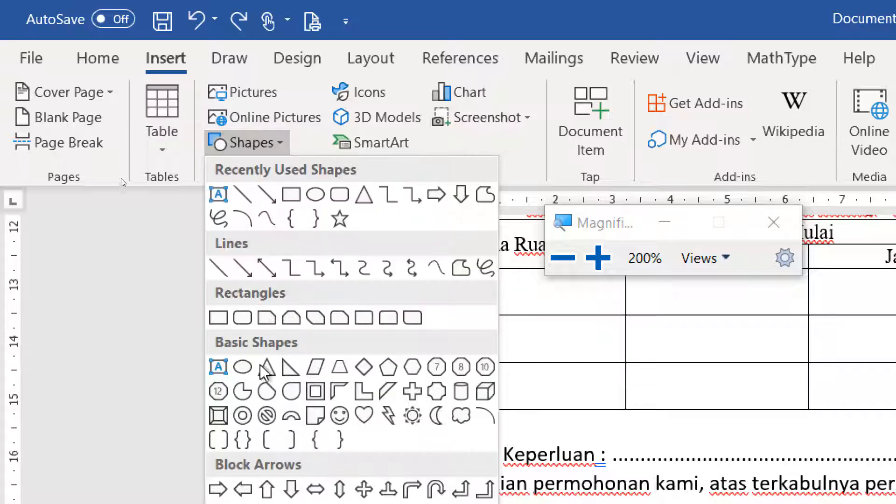
pyautogui.click(218, 367)
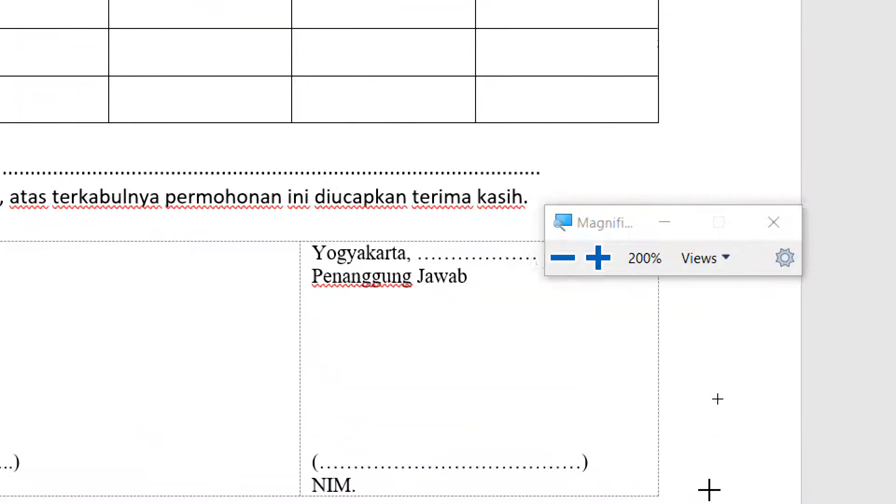
pyautogui.moveTo(185, 301); pyautogui.dragTo(350, 380)
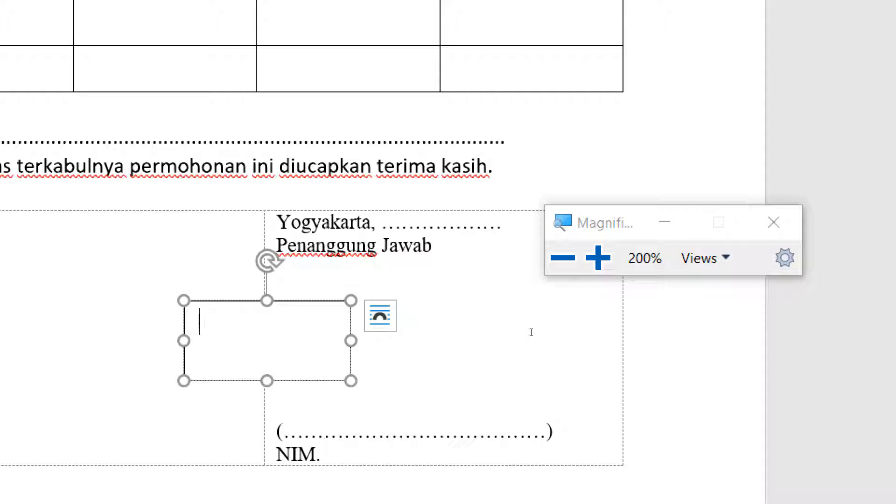
# Step: Enter Materai in the text box, with Rp. 6000 on the line below
pyautogui.write('Materai')
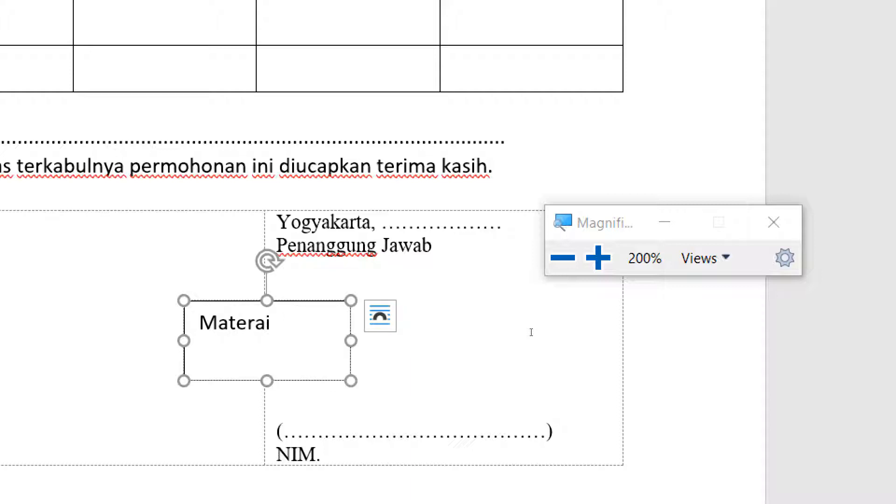
pyautogui.press('Return')
pyautogui.write('Rp')
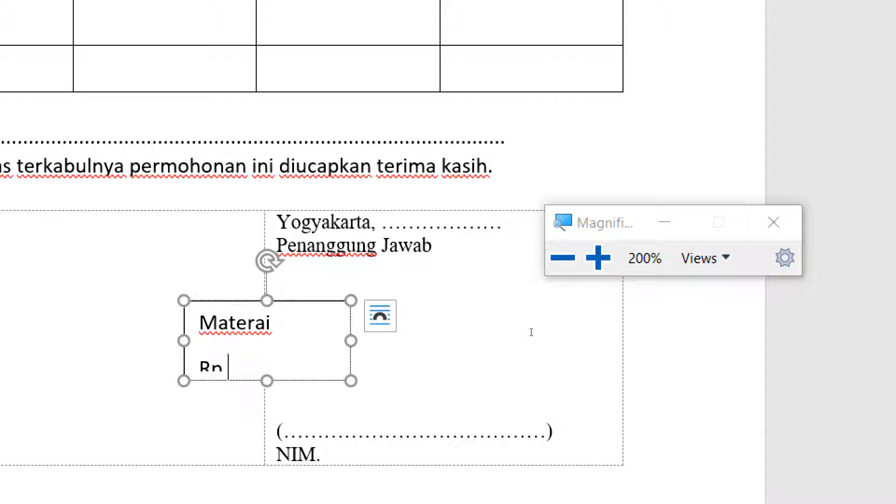
pyautogui.write(' 6000')
pyautogui.press('Left')
pyautogui.press('Left')
pyautogui.press('Left')
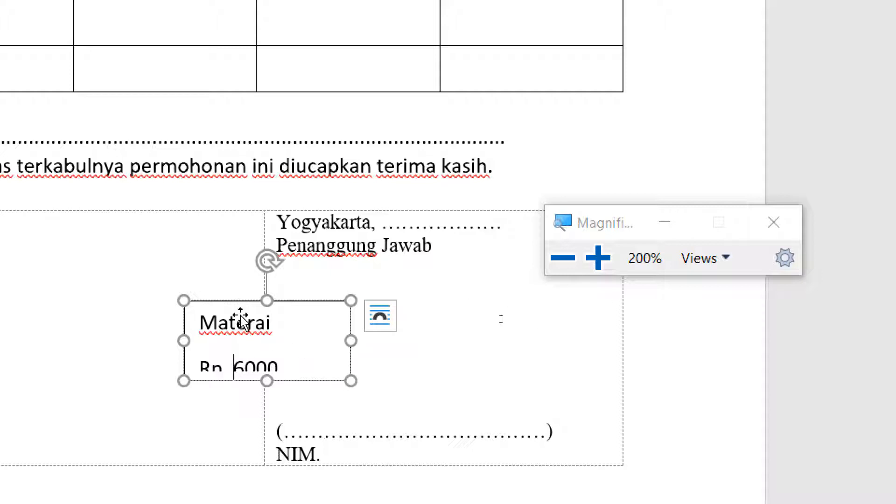
# Step: Remove the paragraph spacing between the Materai and Rp. 6000 lines in the text box
pyautogui.click(273, 332)
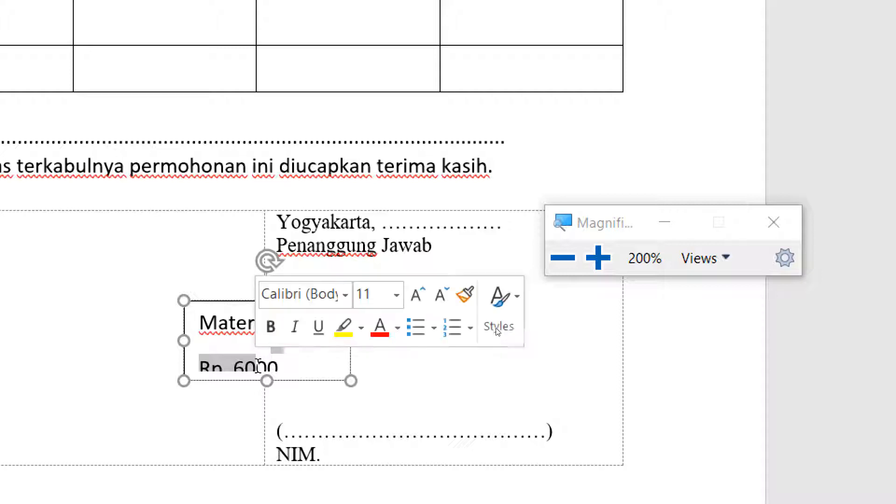
pyautogui.click(573, 263)
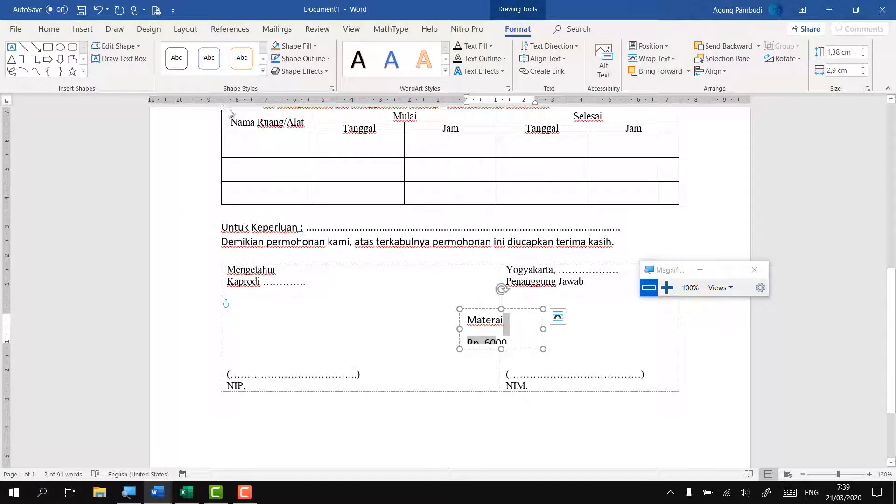
pyautogui.click(50, 29)
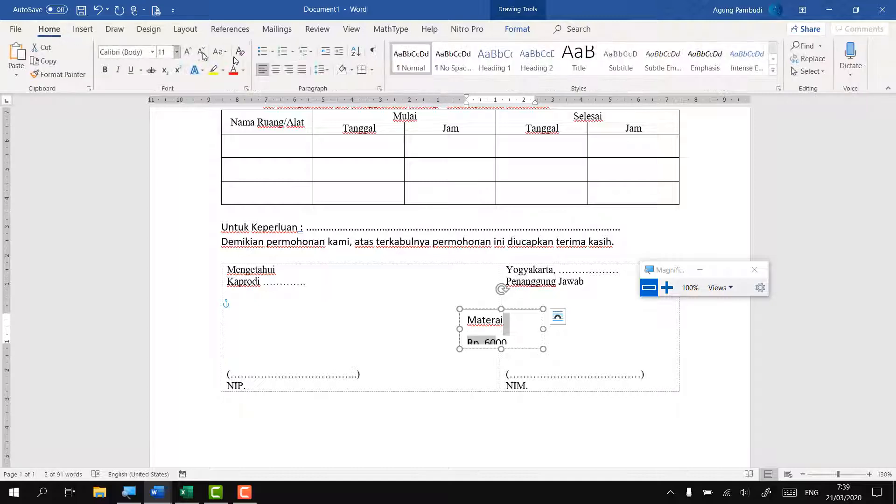
pyautogui.click(322, 71)
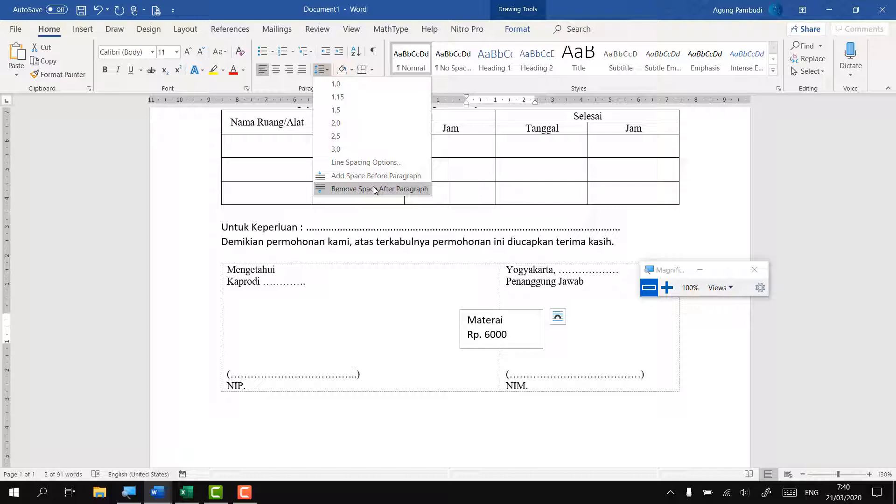
pyautogui.click(374, 188)
# Step: Narrow the Materai text box to about 2.3 cm and centre its text
pyautogui.moveTo(545, 330); pyautogui.dragTo(526, 330)
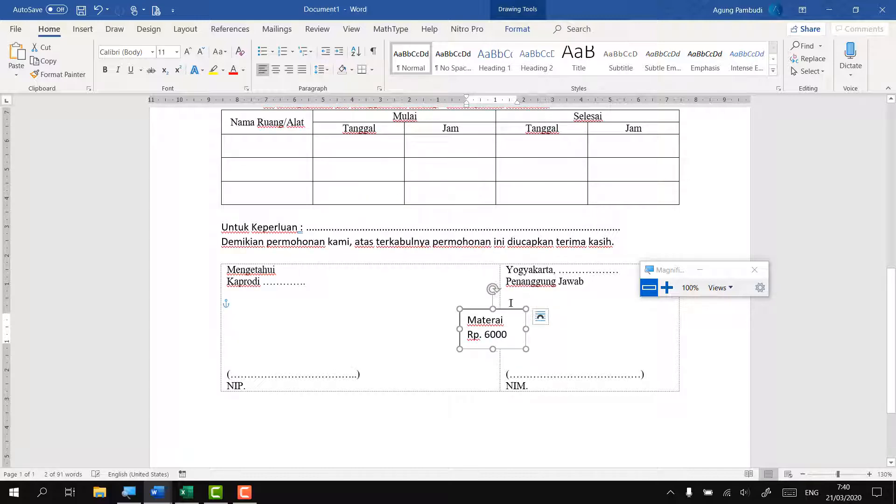
pyautogui.click(513, 33)
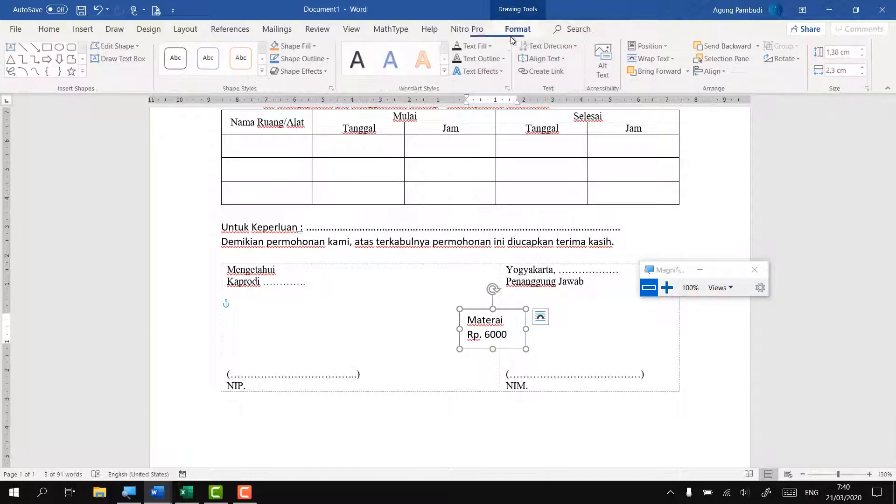
pyautogui.click(49, 28)
pyautogui.click(278, 70)
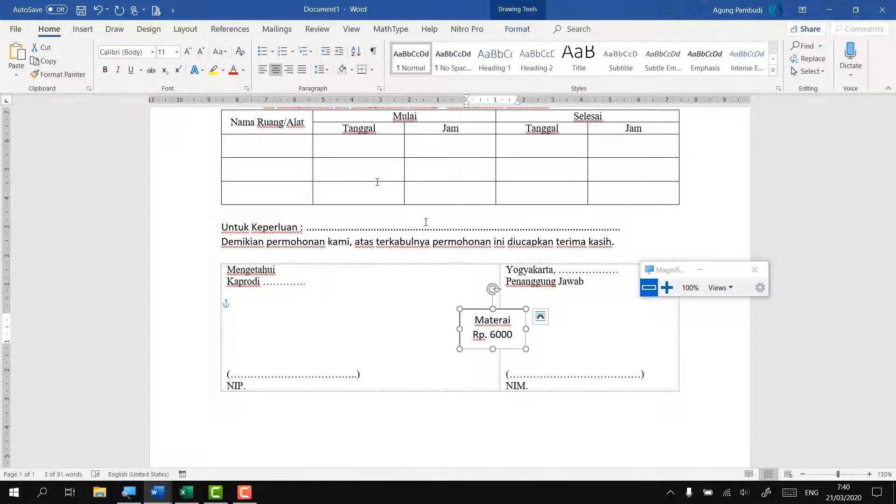
# Step: Move the Materai text box slightly so it is centred over the divider between the signature columns
pyautogui.moveTo(510, 309); pyautogui.dragTo(518, 312)
pyautogui.click(549, 319)
pyautogui.press('Escape')
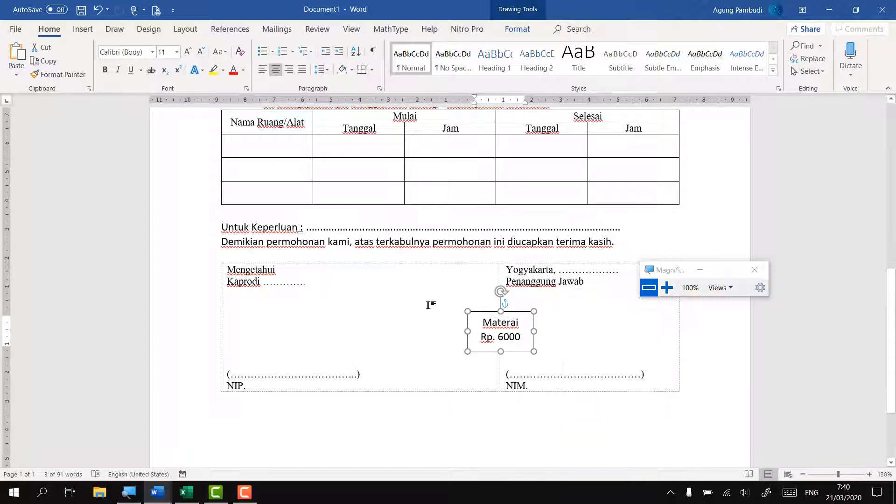
pyautogui.click(432, 304)
# Step: Below the signature table, add "NB. Kerusakan atau kehilangan barang pinjaman sebagaimana tercantum diatas selama masa peminjaman seluruhnya menjadi tanggung jawab peminjam."
pyautogui.scroll(-2, 237, 354)
pyautogui.rightClick(237, 354)
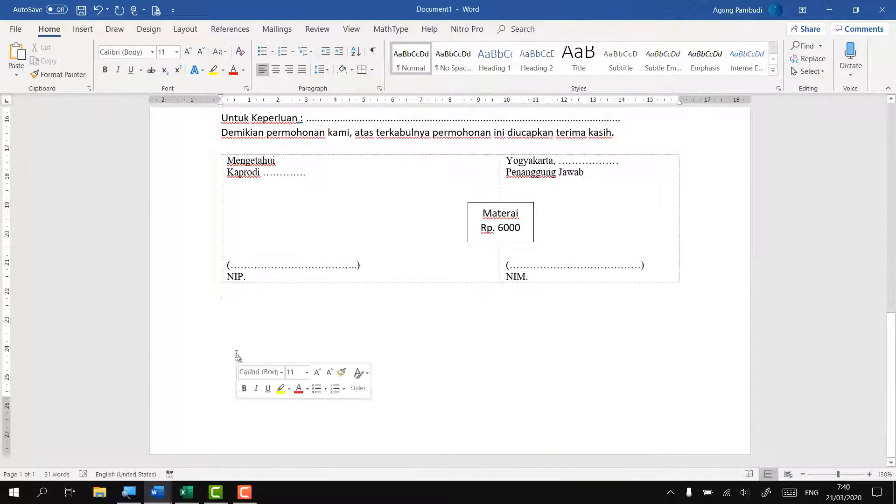
pyautogui.write('NB. Kerusakan atau kehilangan barang pinjaman sebagaimana tercantum diatas selama masa peminjaman seluruhnya menjadi tanggung jawab peminjam.')
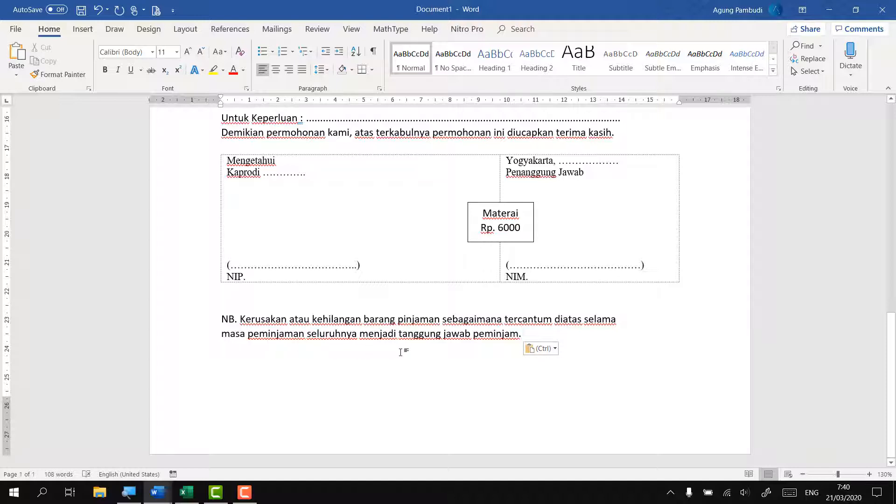
# Step: Remove the line break in the NB note so that its text flows as one continuous paragraph
pyautogui.click(238, 330)
pyautogui.press('BackSpace')
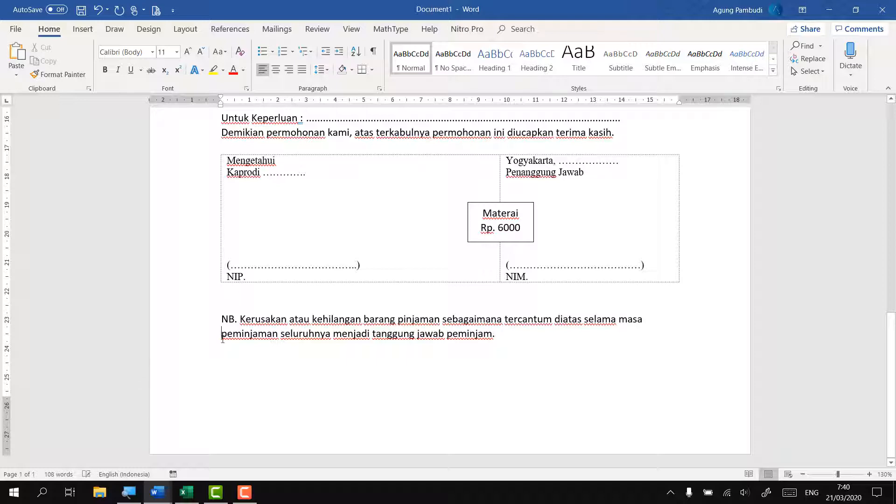
pyautogui.press('BackSpace')
pyautogui.scroll(10, 511, 337)
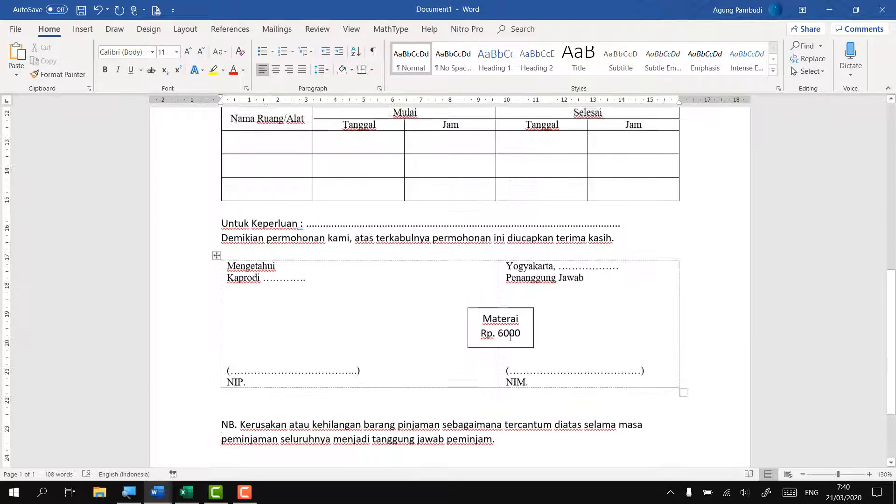
pyautogui.scroll(-10, 509, 334)
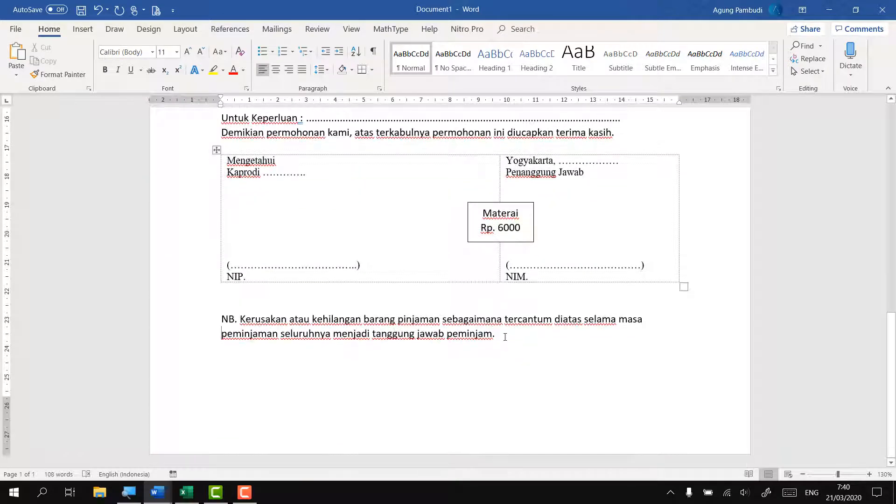
# Step: Set the whole letter body, from the SURAT PERMOHONAN title to the NB note, to Times New Roman, size 12
pyautogui.moveTo(505, 337); pyautogui.dragTo(223, 256)
pyautogui.scroll(10, 375, 227)
pyautogui.scroll(1, 379, 225)
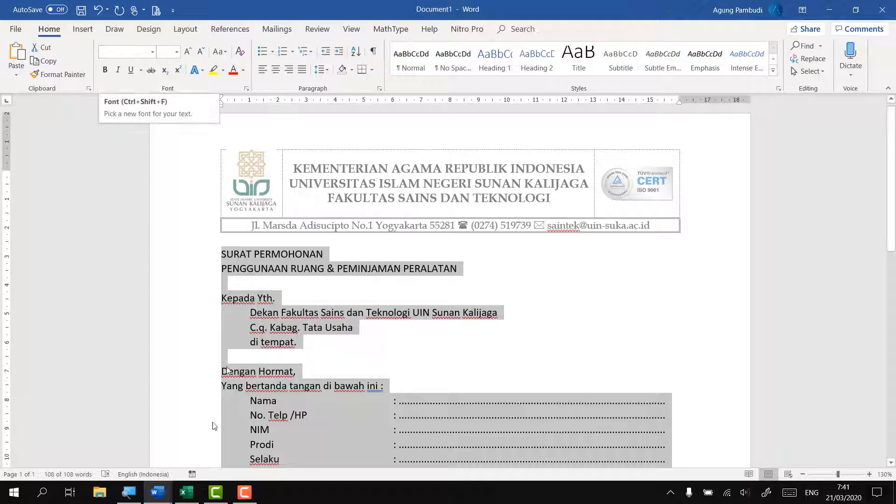
pyautogui.click(131, 493)
pyautogui.click(667, 287)
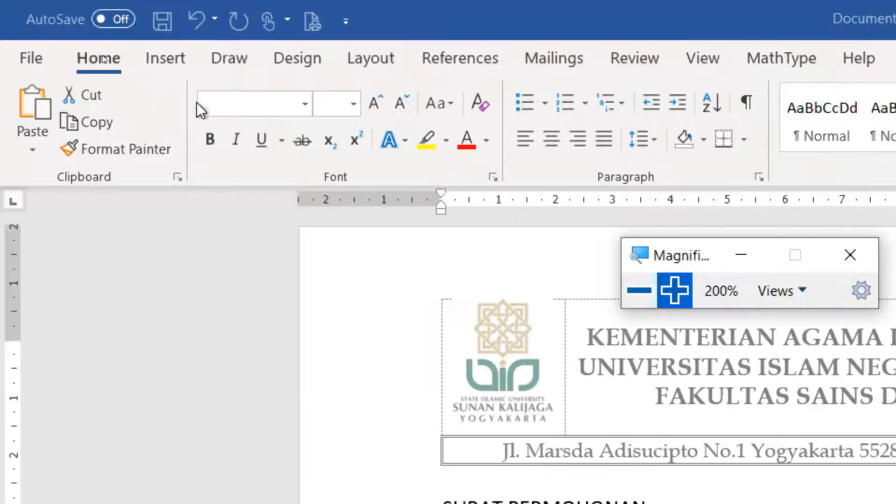
pyautogui.click(226, 105)
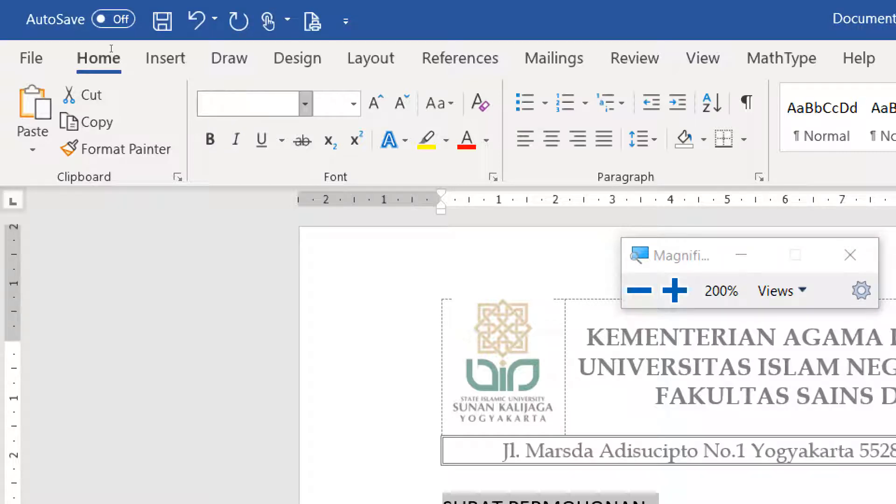
pyautogui.write('Times New Rom')
pyautogui.press('Return')
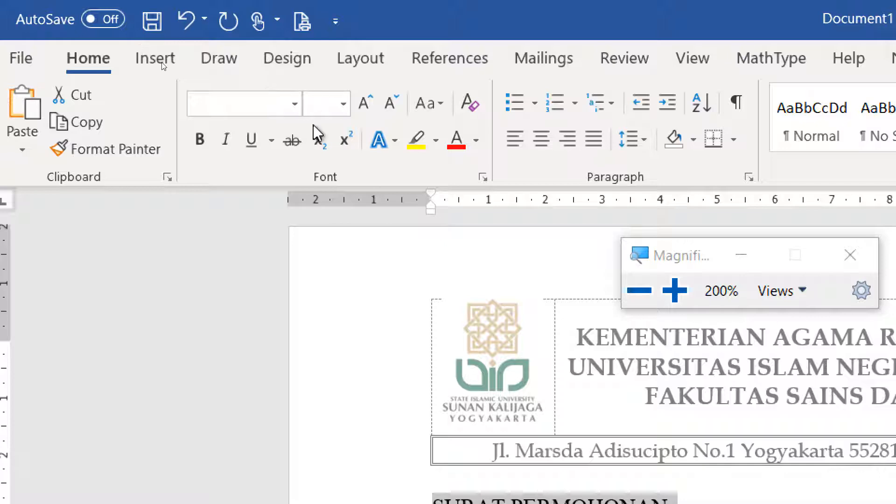
pyautogui.press('Return')
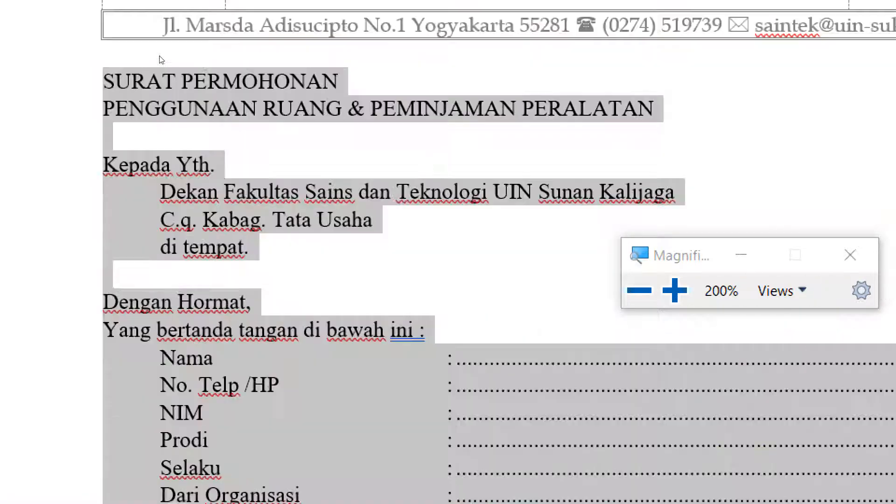
pyautogui.click(639, 290)
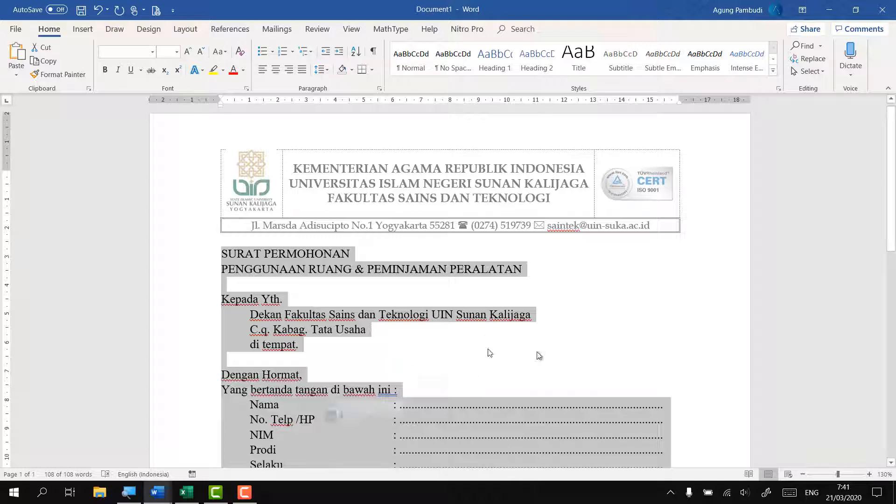
pyautogui.scroll(-7, 443, 357)
pyautogui.scroll(-4, 439, 359)
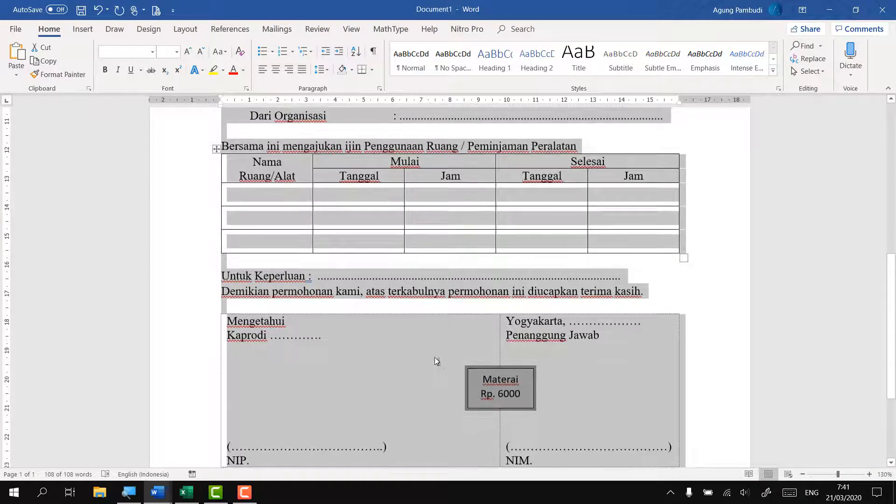
pyautogui.click(381, 362)
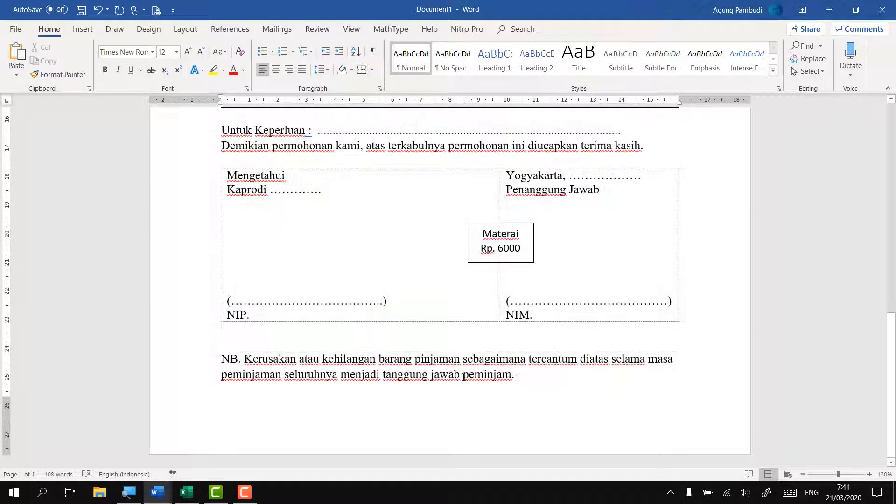
# Step: Format the NB note below the signature table as italic, red and bold
pyautogui.moveTo(513, 379); pyautogui.dragTo(222, 363)
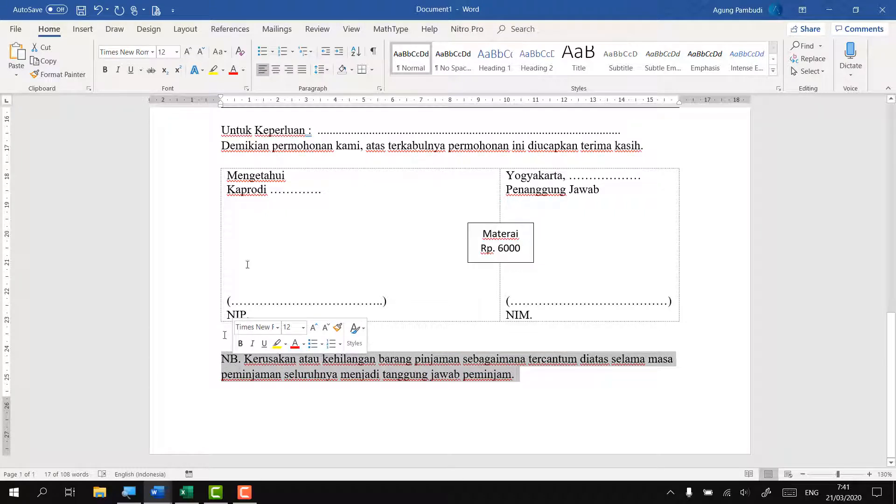
pyautogui.click(119, 71)
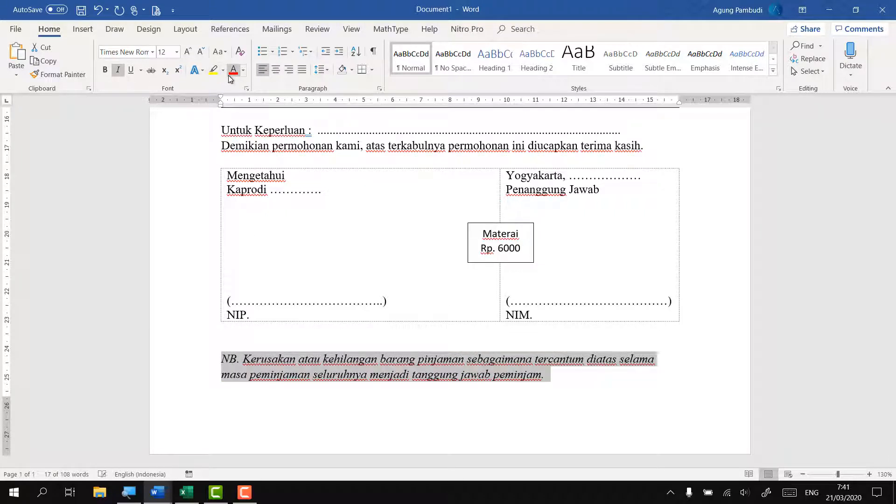
pyautogui.click(233, 70)
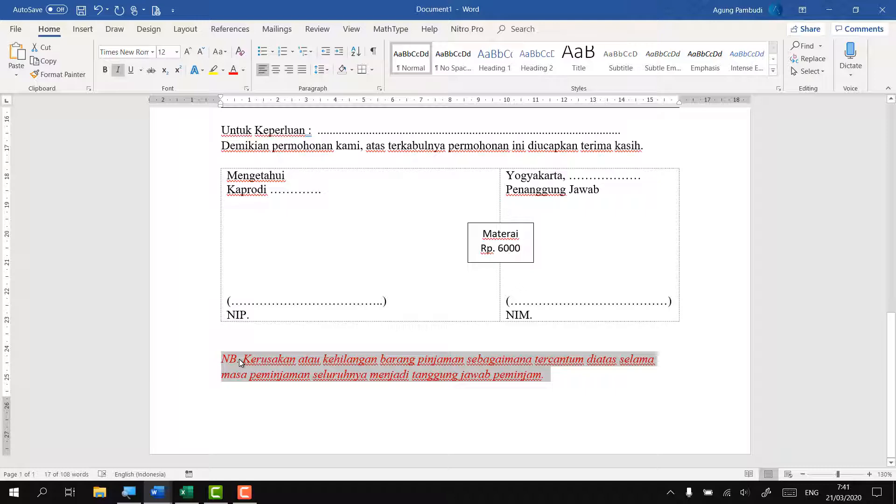
pyautogui.hotkey('ctrl', 'b')
pyautogui.click(293, 374)
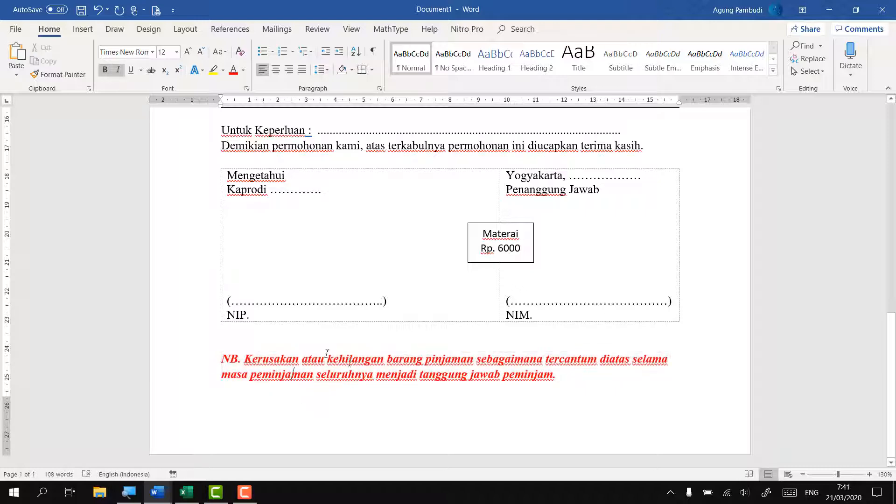
# Step: Shade the two header rows of the schedule table light blue and make their text bold
pyautogui.scroll(5, 314, 390)
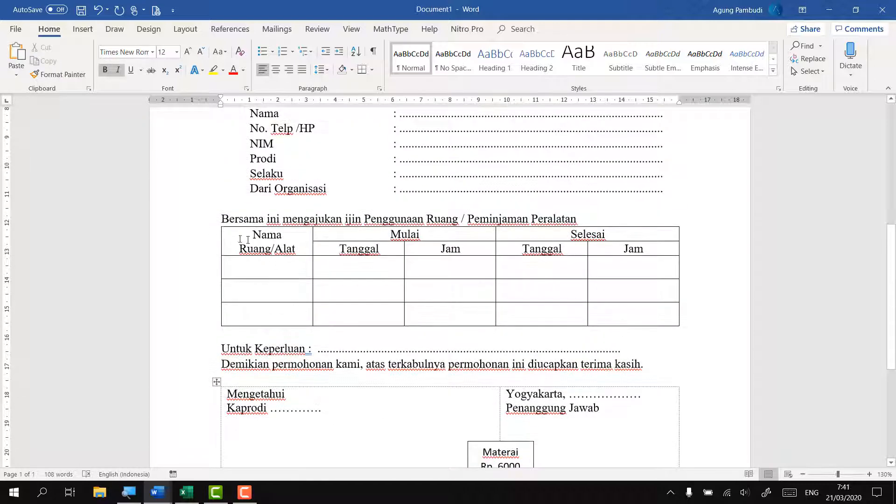
pyautogui.moveTo(223, 240); pyautogui.dragTo(606, 248)
pyautogui.click(511, 31)
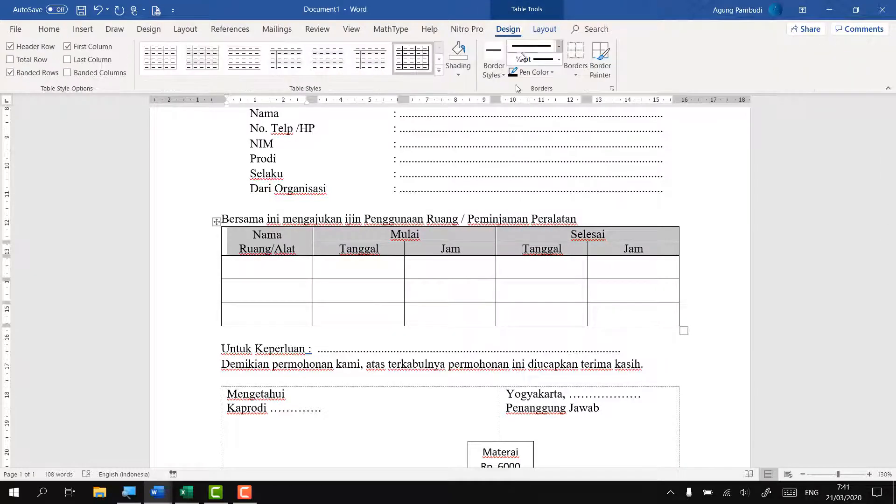
pyautogui.click(458, 74)
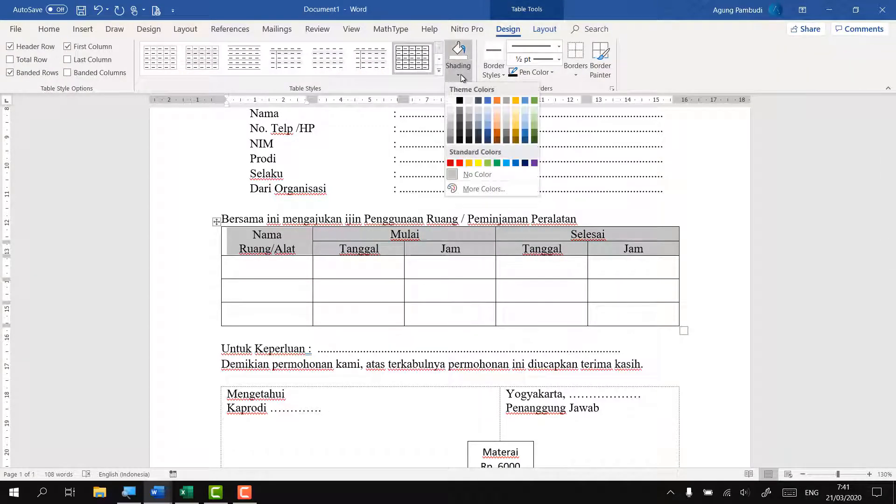
pyautogui.click(487, 112)
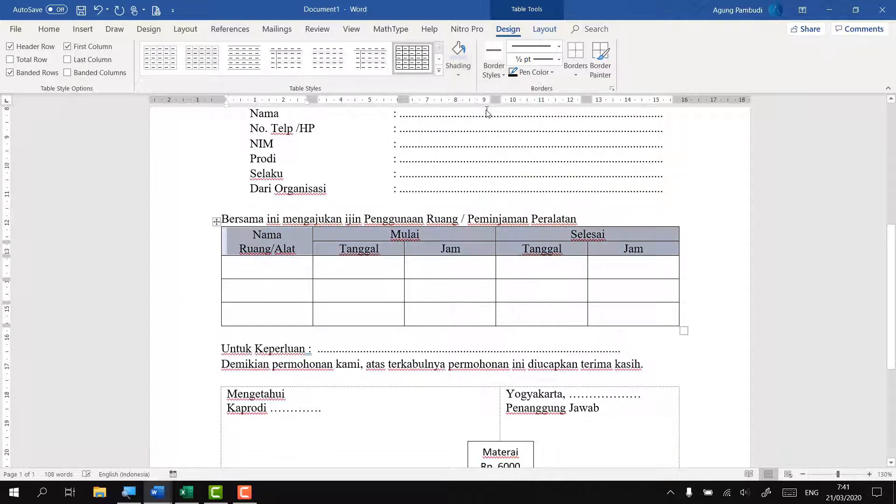
pyautogui.hotkey('ctrl', 'b')
# Step: Make the two title lines, SURAT PERMOHONAN and PENGGUNAAN RUANG & PEMINJAMAN PERALATAN, bold and centred
pyautogui.scroll(5, 302, 186)
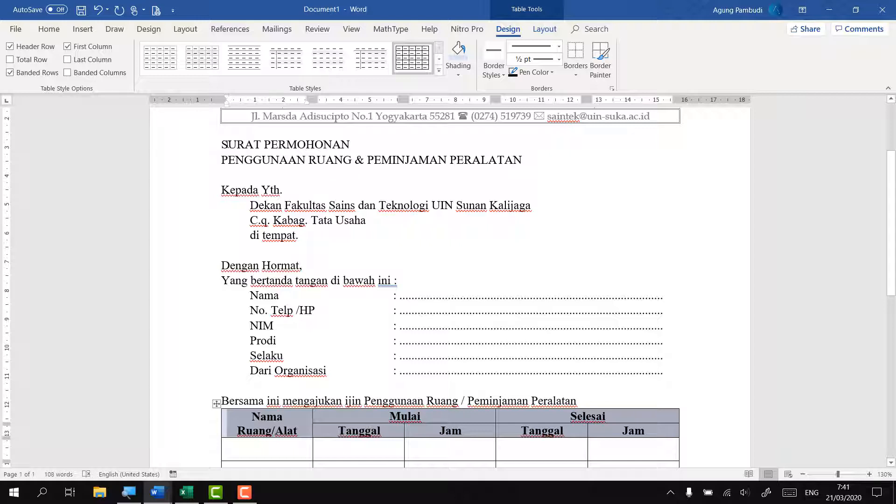
pyautogui.moveTo(225, 144); pyautogui.dragTo(509, 162)
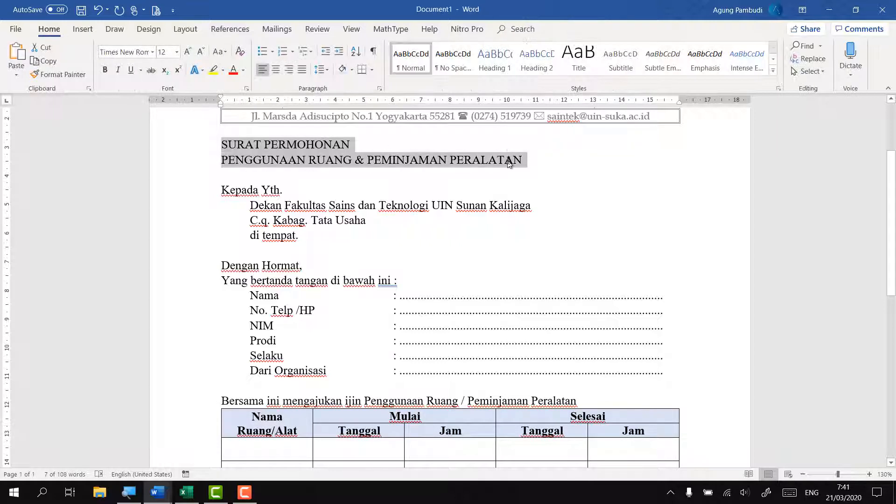
pyautogui.hotkey('ctrl', 'b')
pyautogui.hotkey('ctrl', 'e')
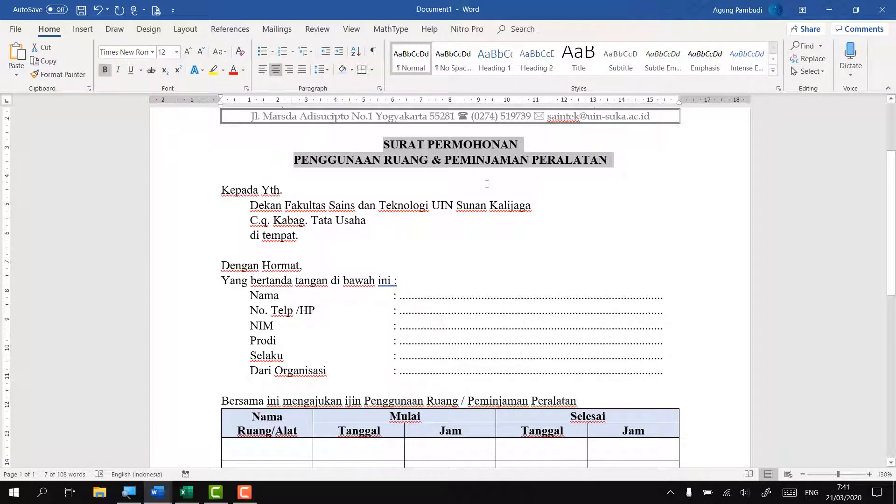
pyautogui.click(489, 188)
# Step: Collapse the ribbon and review the finished letter from the letterhead down to the closing note
pyautogui.scroll(3, 503, 244)
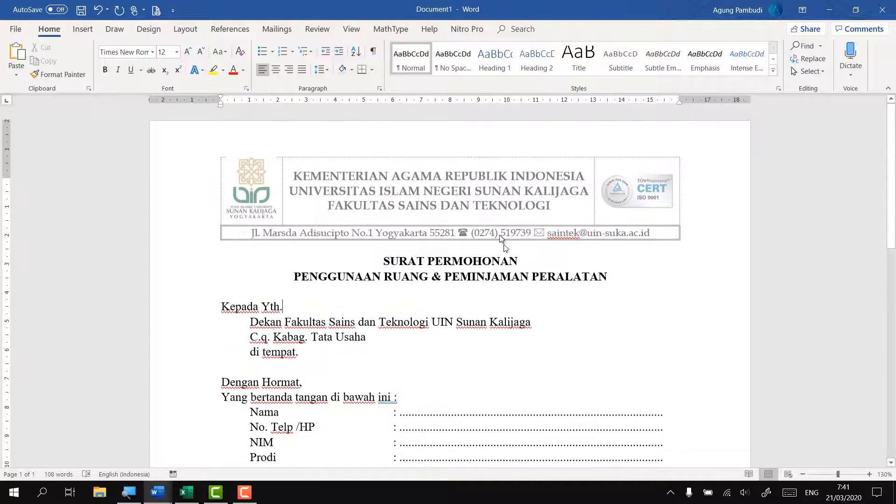
pyautogui.scroll(-1, 503, 245)
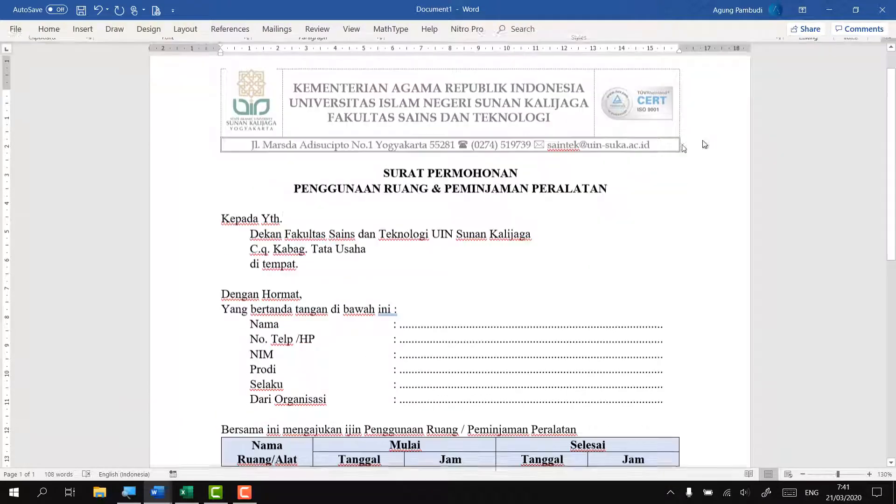
pyautogui.click(888, 88)
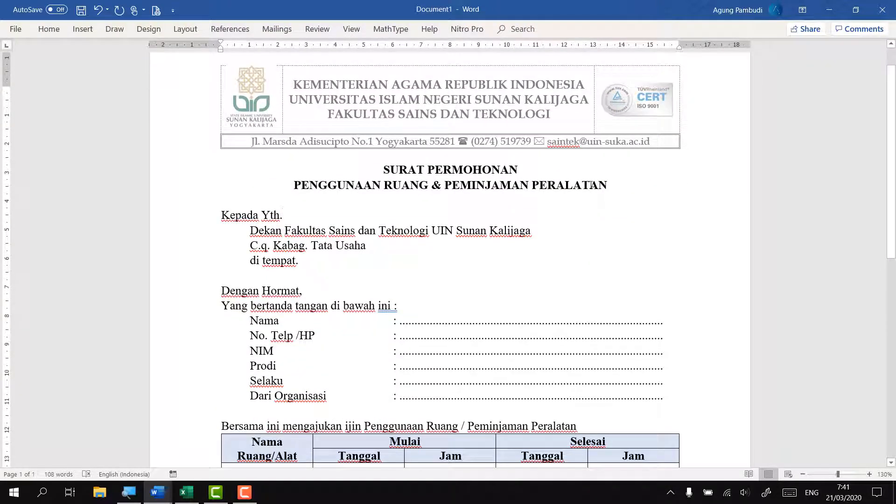
pyautogui.scroll(-2, 592, 184)
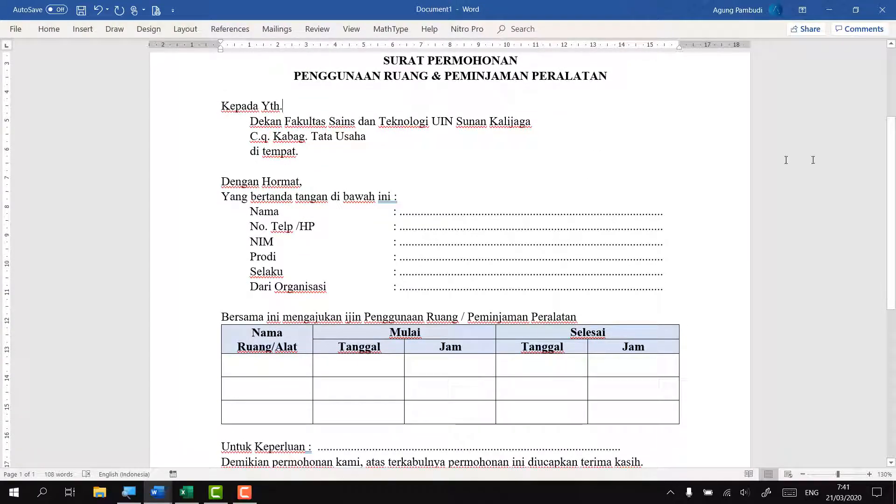
pyautogui.scroll(3, 888, 116)
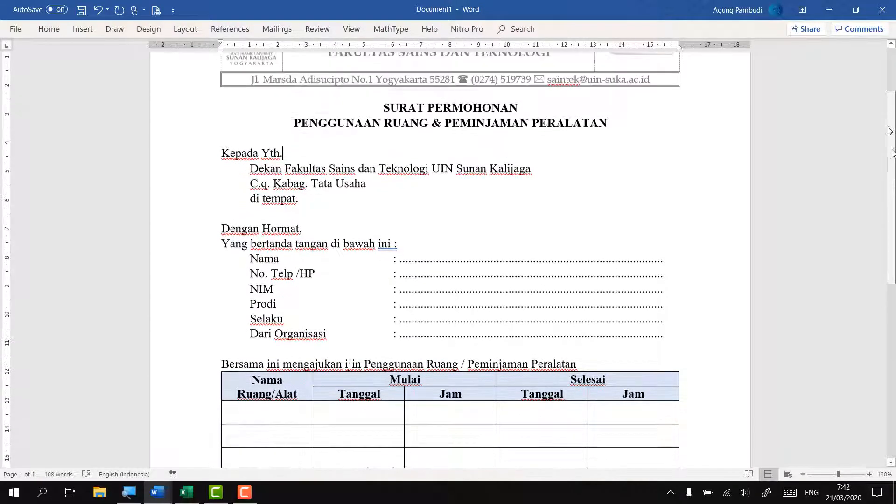
pyautogui.moveTo(888, 116); pyautogui.dragTo(875, 185)
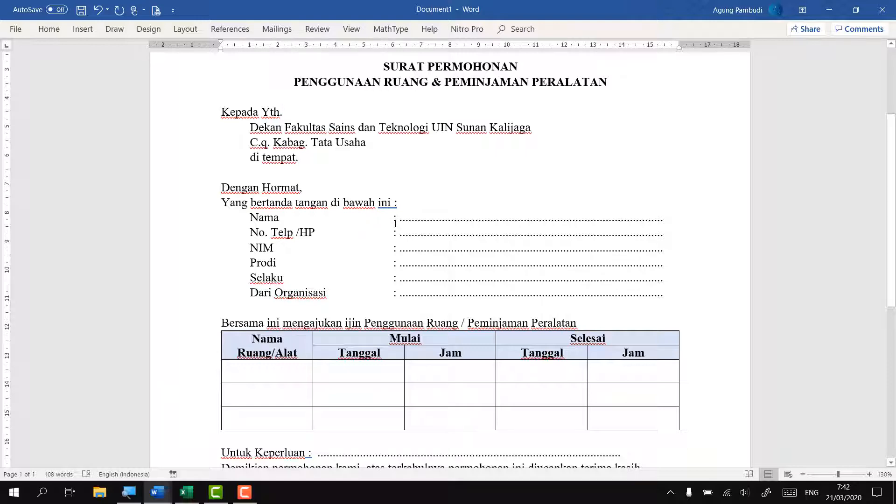
pyautogui.scroll(-1, 395, 224)
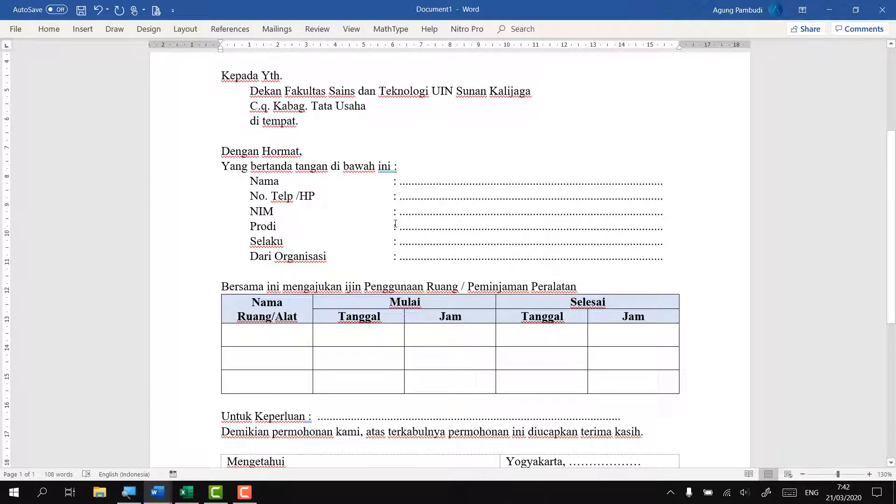
pyautogui.scroll(-1, 395, 223)
pyautogui.scroll(-2, 395, 224)
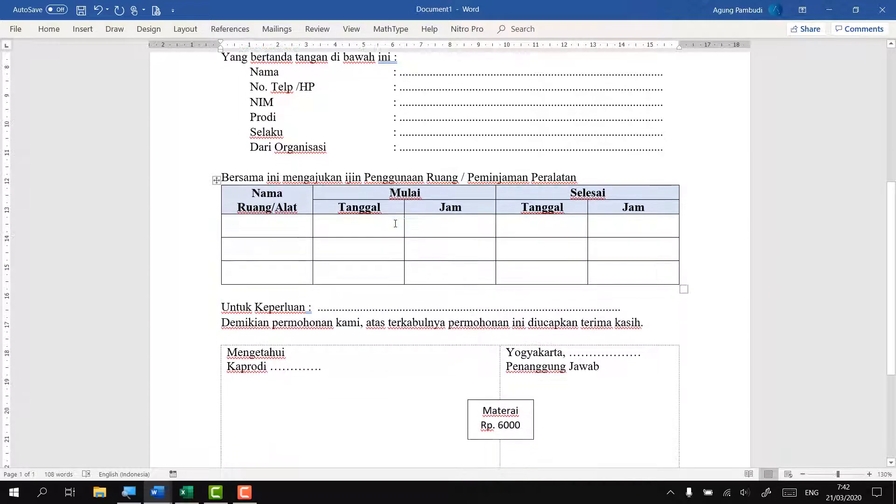
pyautogui.scroll(-2, 396, 224)
pyautogui.scroll(-3, 396, 224)
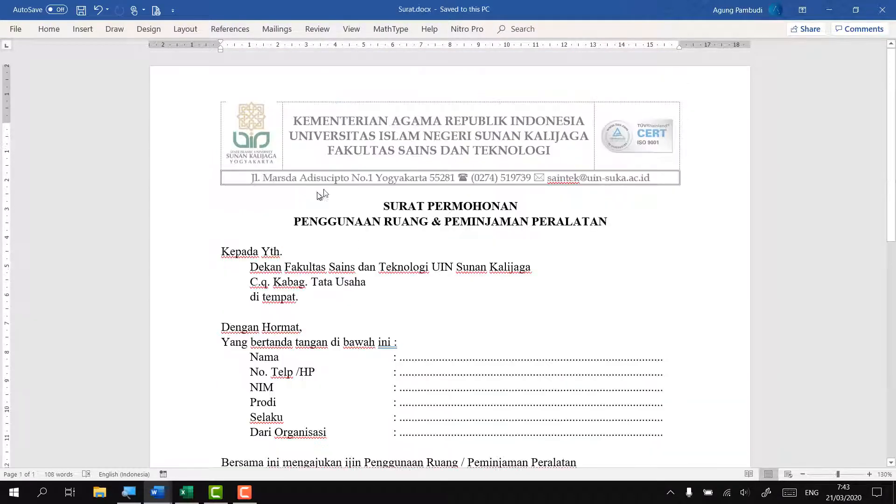
# Step: Save the letter as a Word Document (*.docx) named Surat in Documents > Word
pyautogui.click(17, 30)
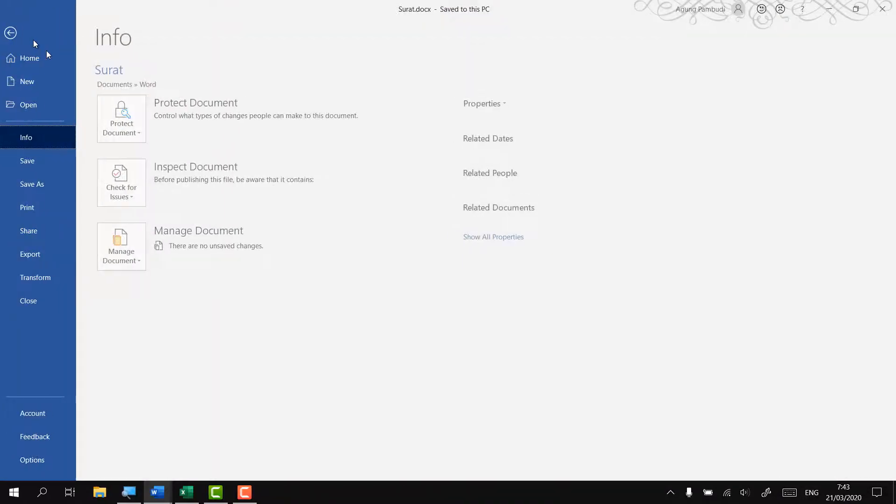
pyautogui.click(48, 187)
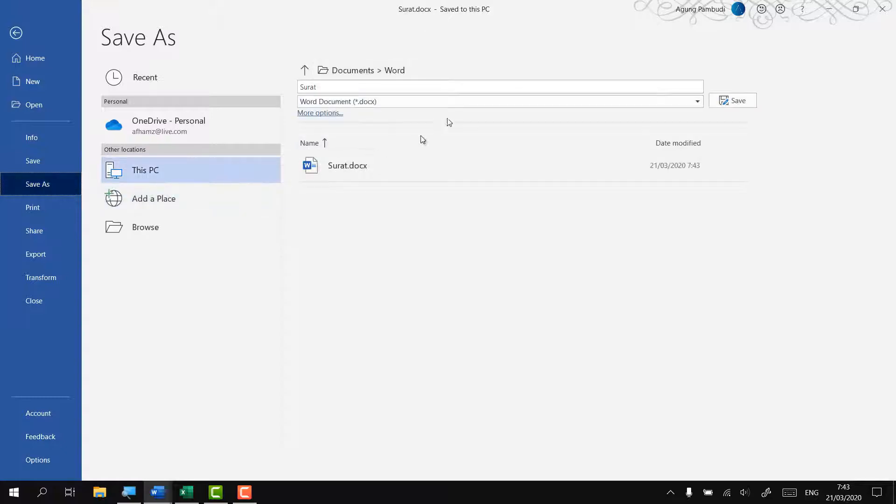
pyautogui.click(749, 101)
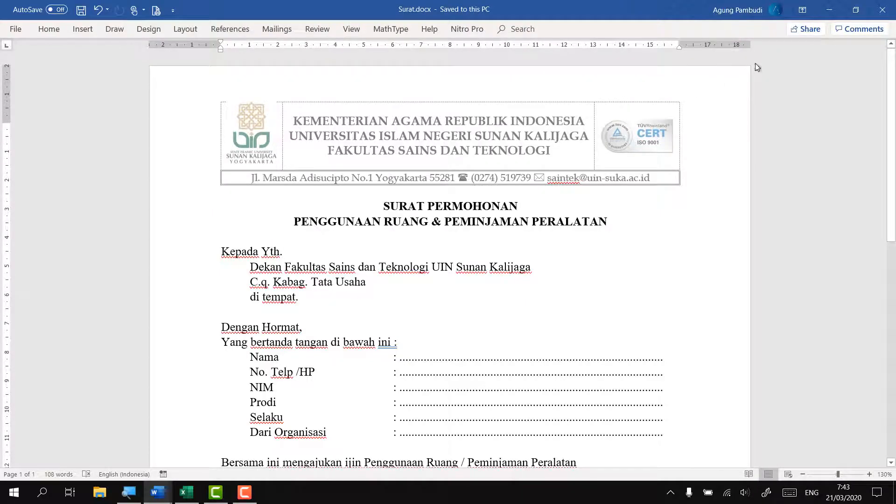